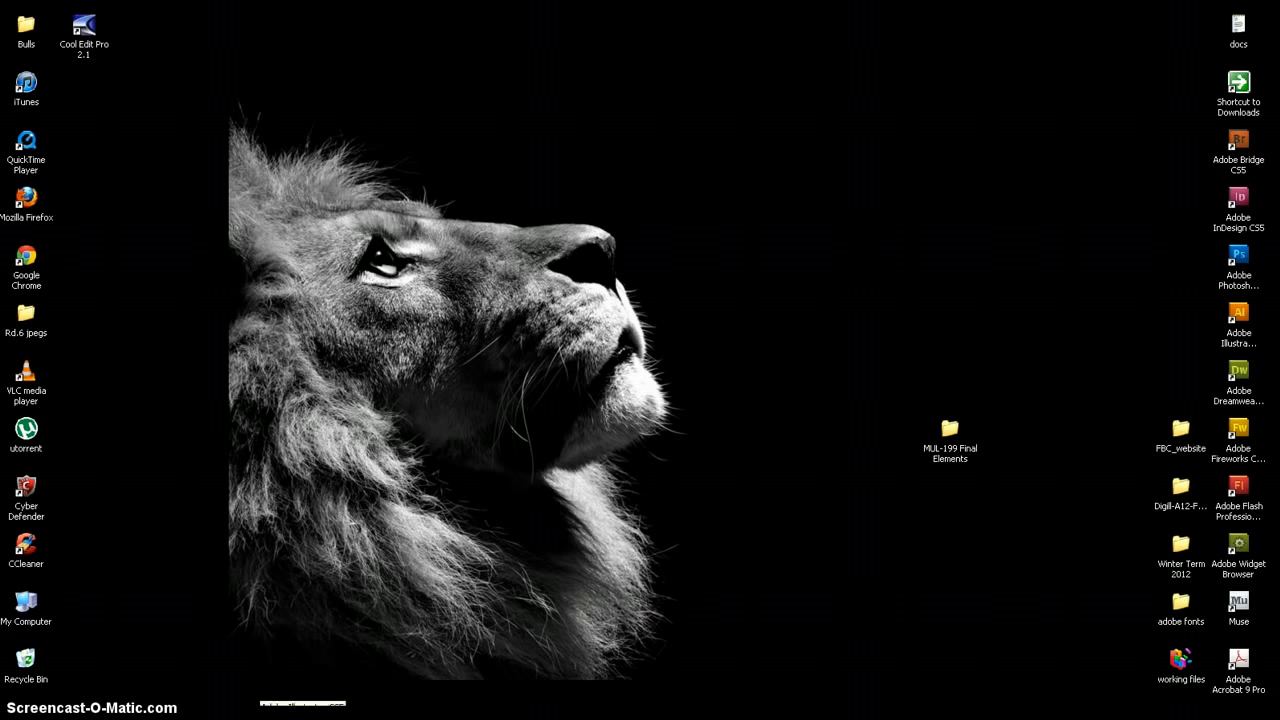
Open Adobe Illustrator and start a new document named SOLO with the advanced settings shown.
left_click(268, 716)
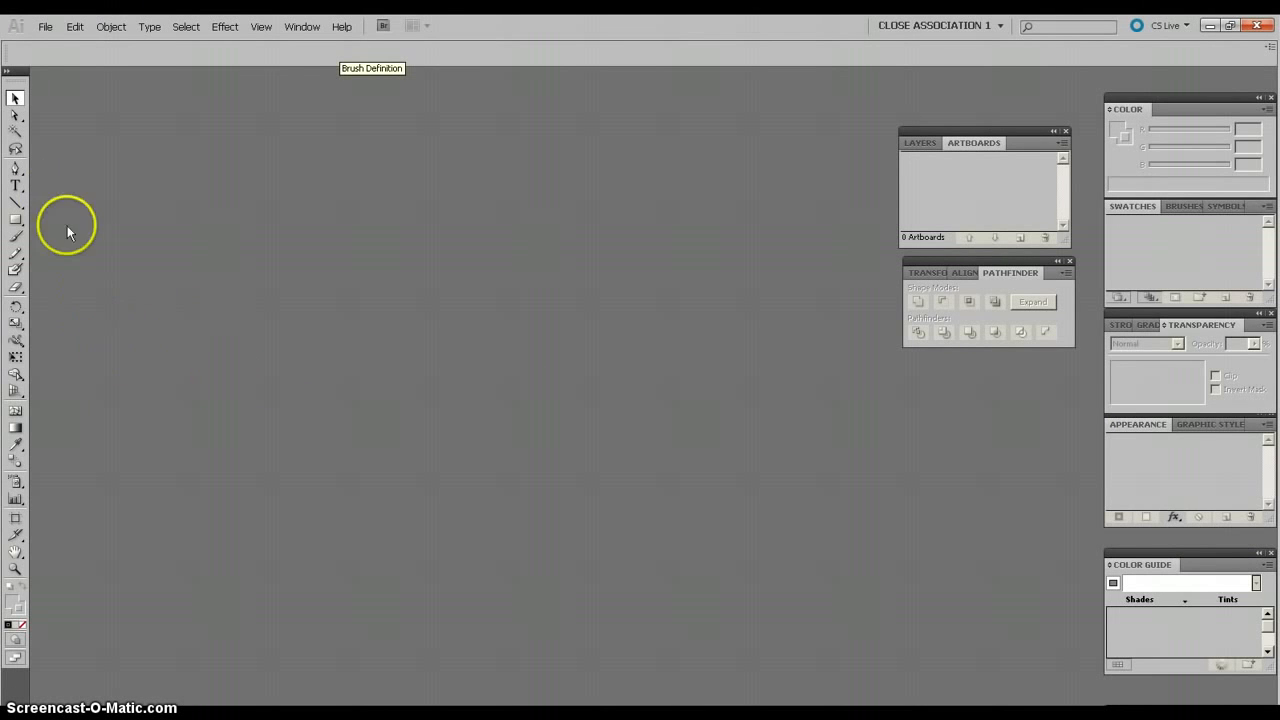
left_click(46, 28)
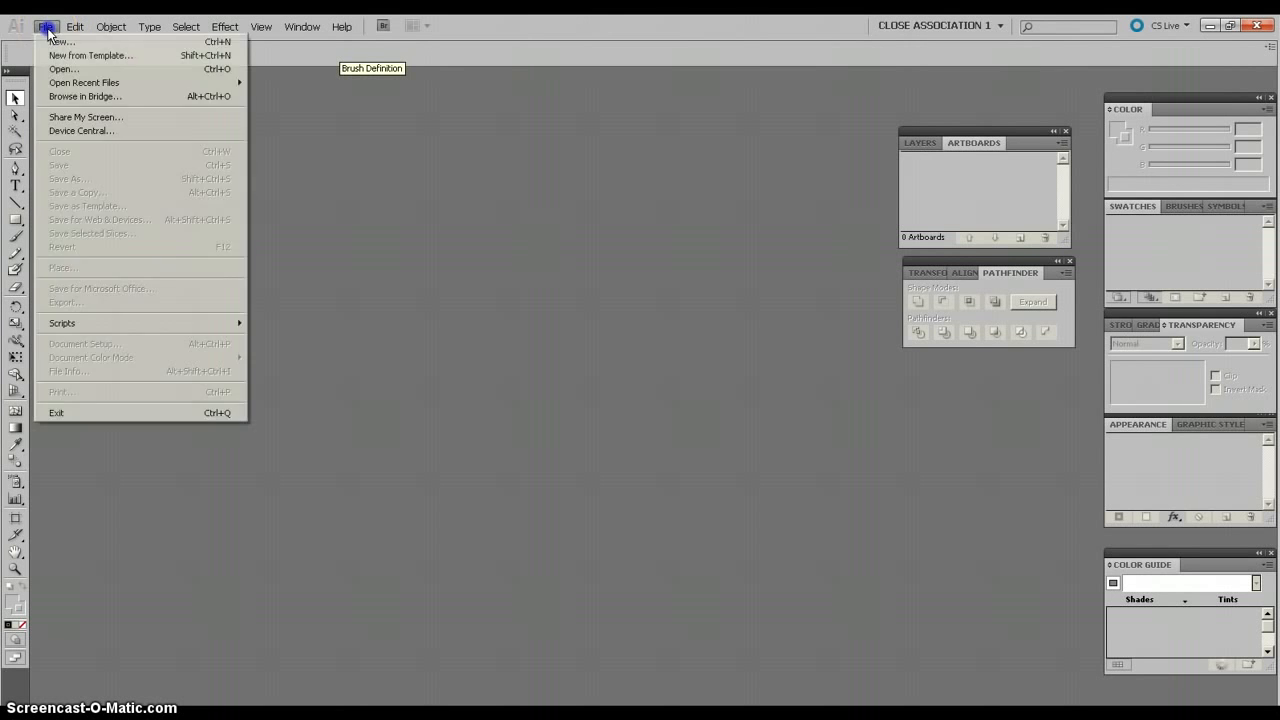
left_click(54, 44)
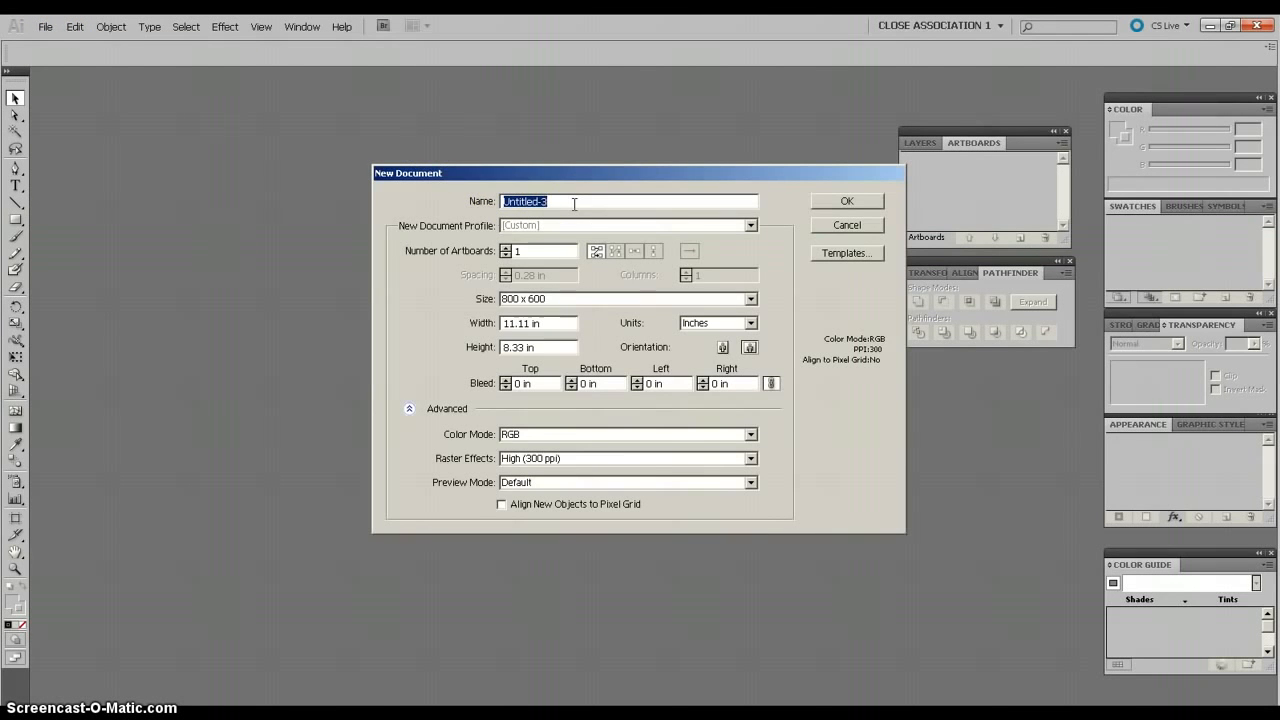
type("SOLO")
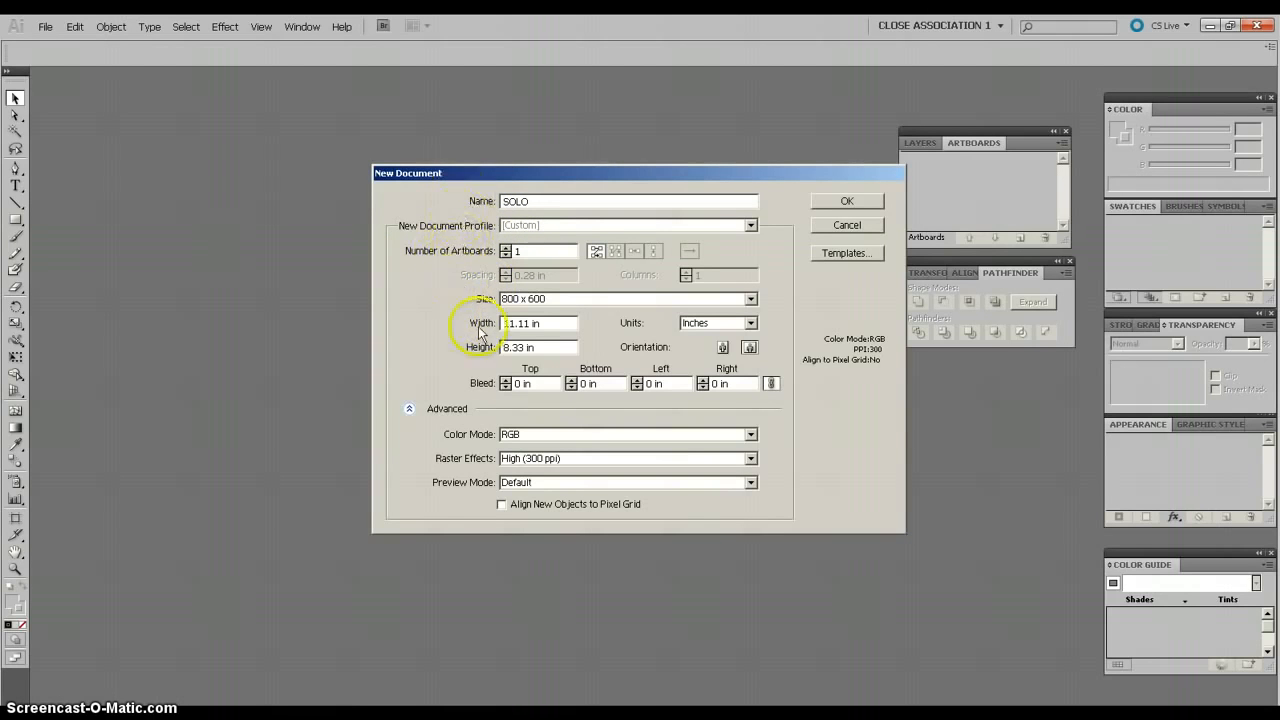
left_click(409, 416)
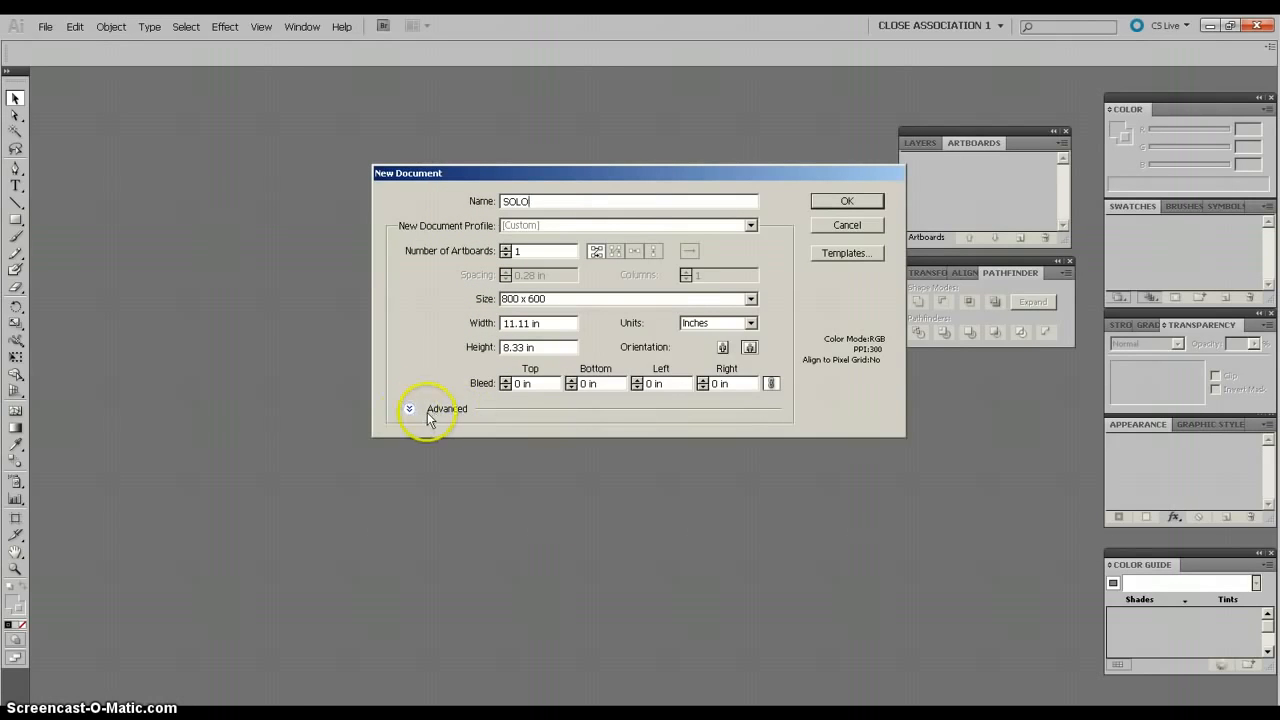
left_click(409, 412)
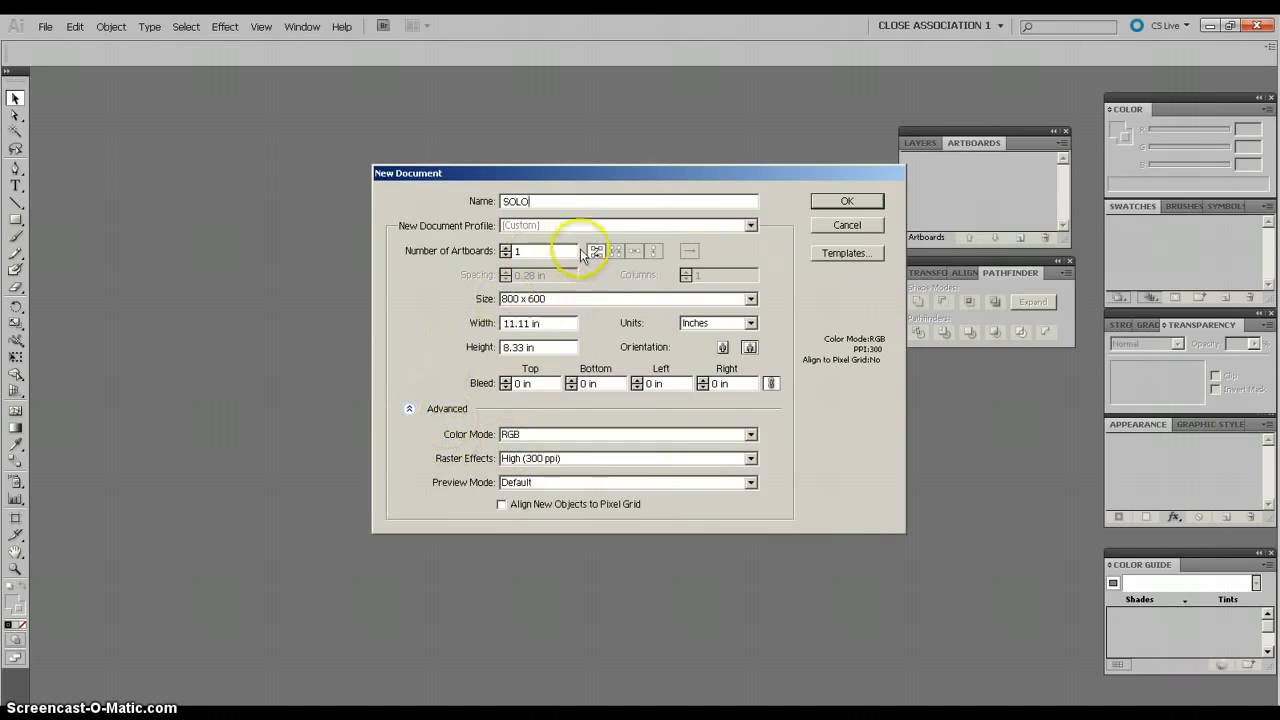
Choose the Basic RGB profile for the new document and set its units to inches.
left_click(751, 227)
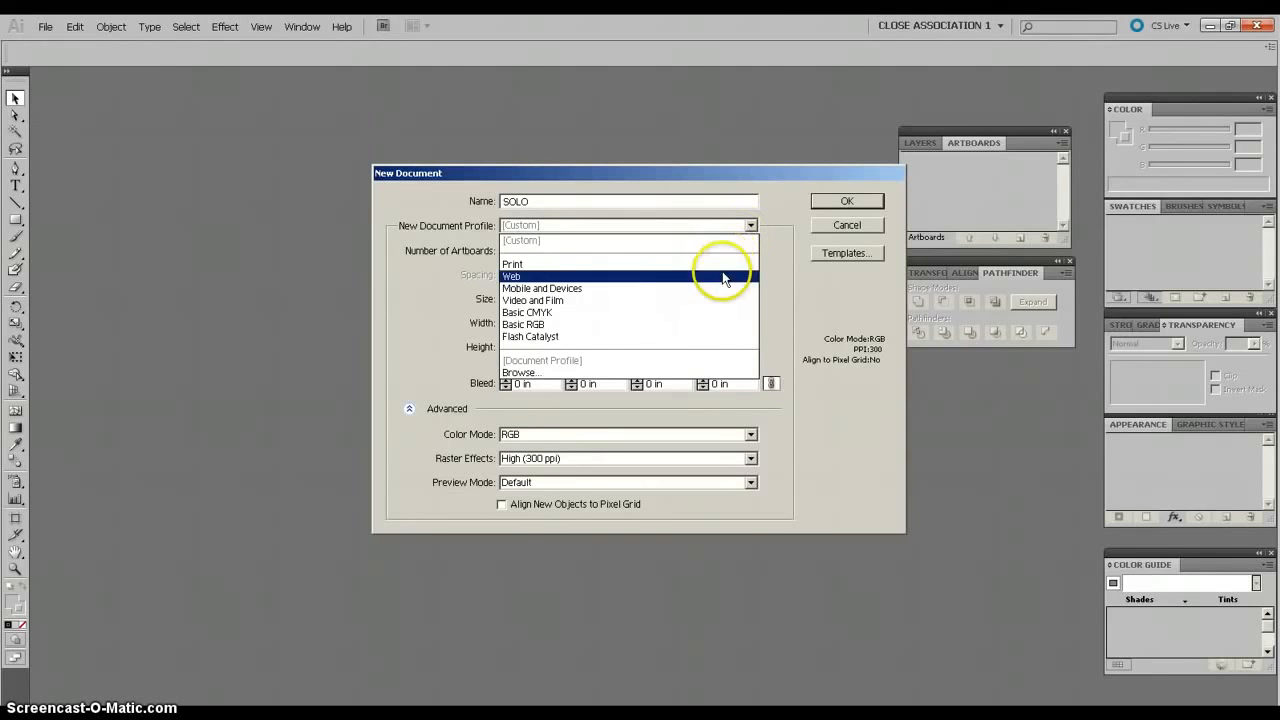
left_click(662, 328)
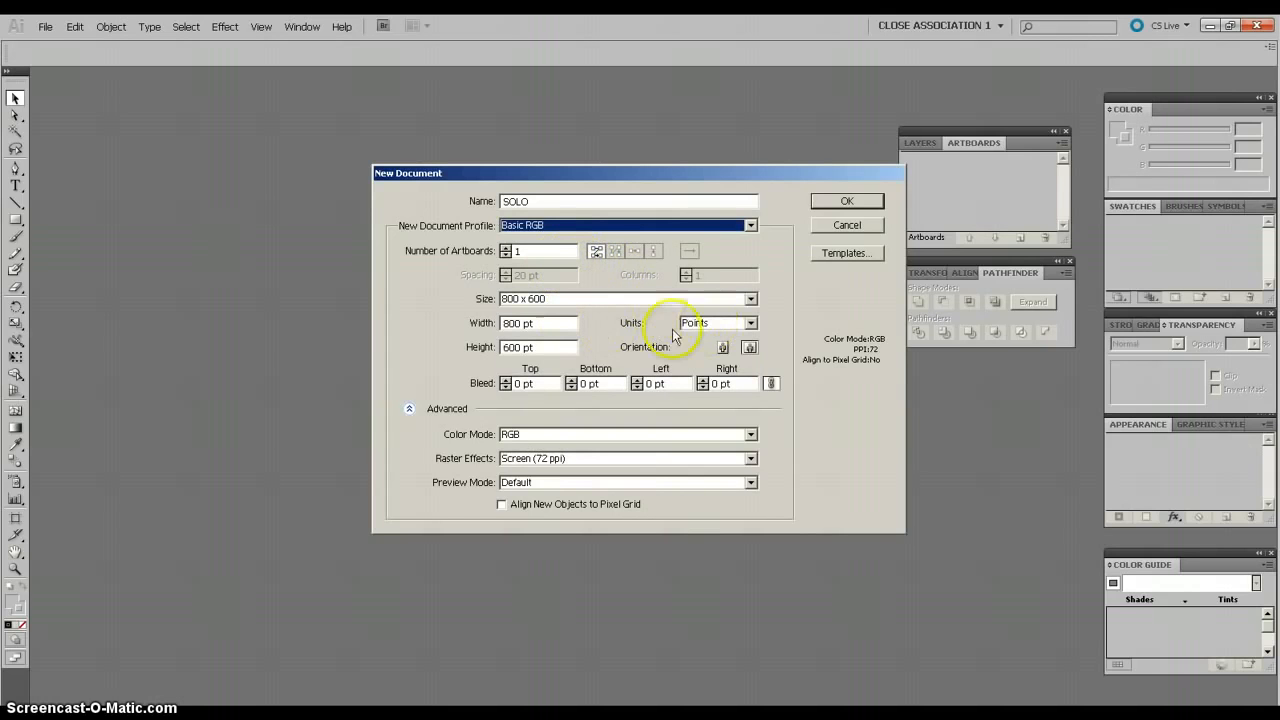
left_click(752, 323)
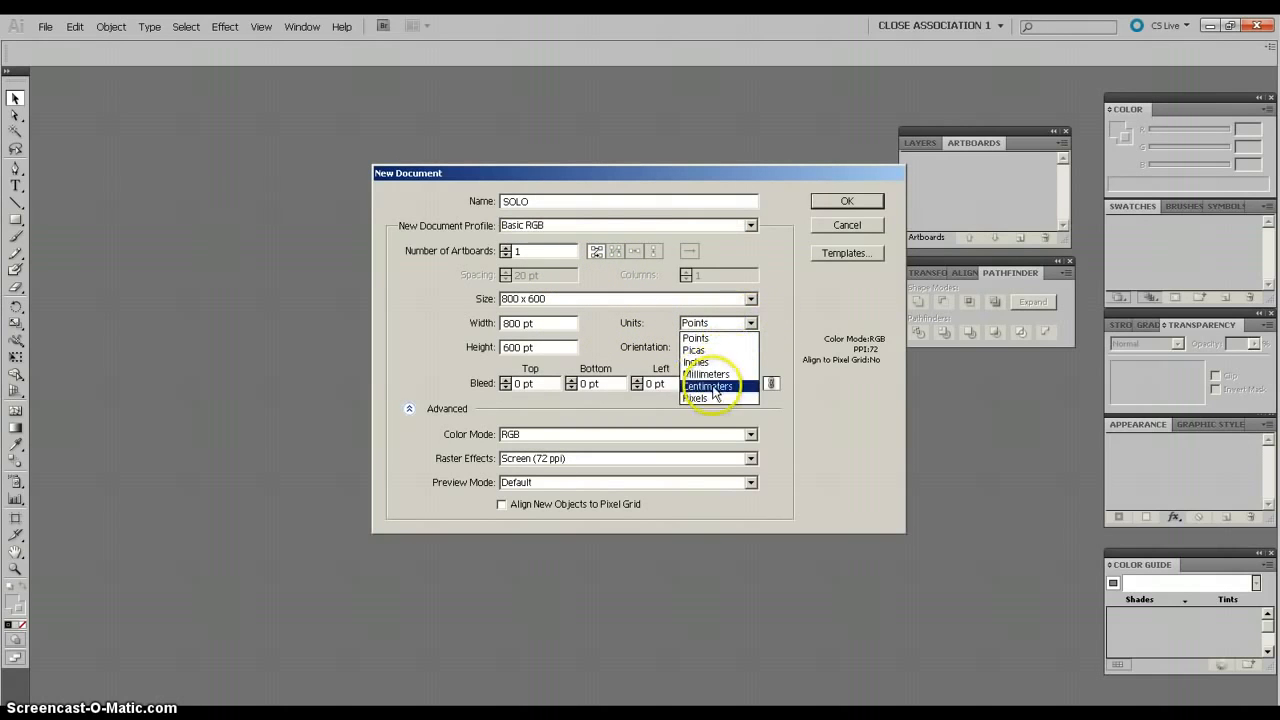
left_click(711, 363)
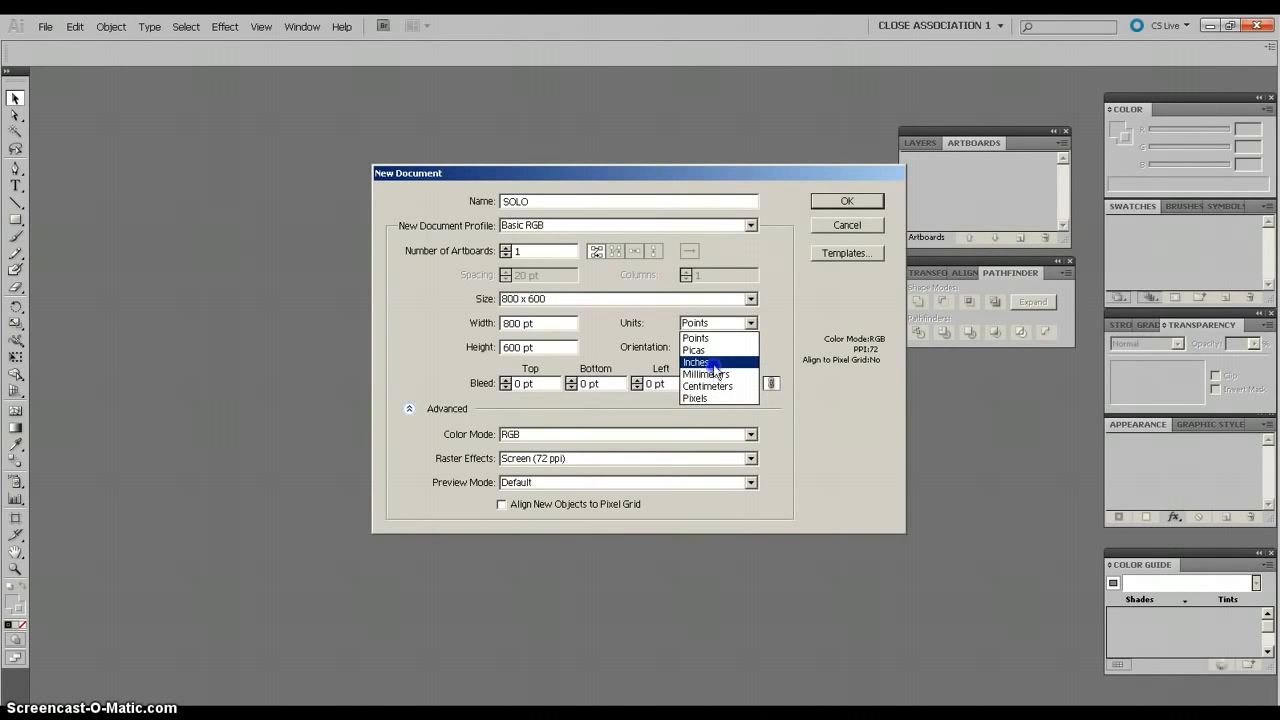
left_click(716, 362)
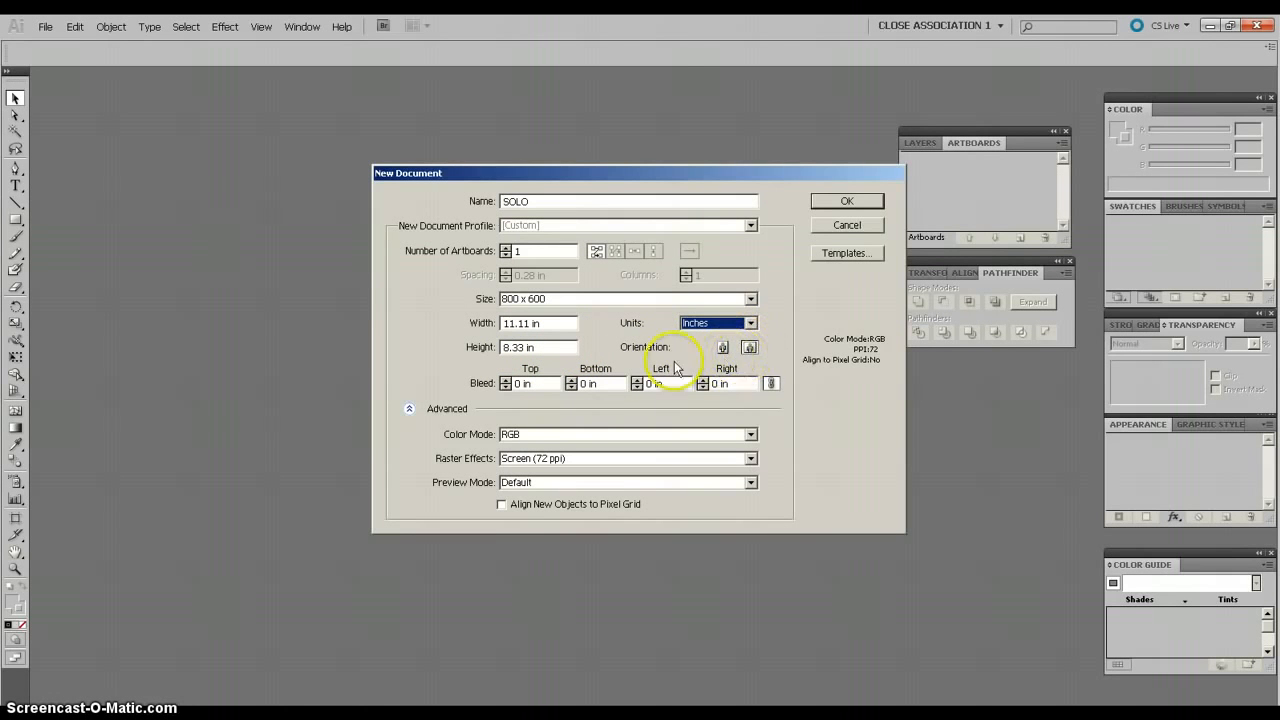
Set the document to 2 artboards with High (300 ppi) raster effects and create it.
left_click(541, 323)
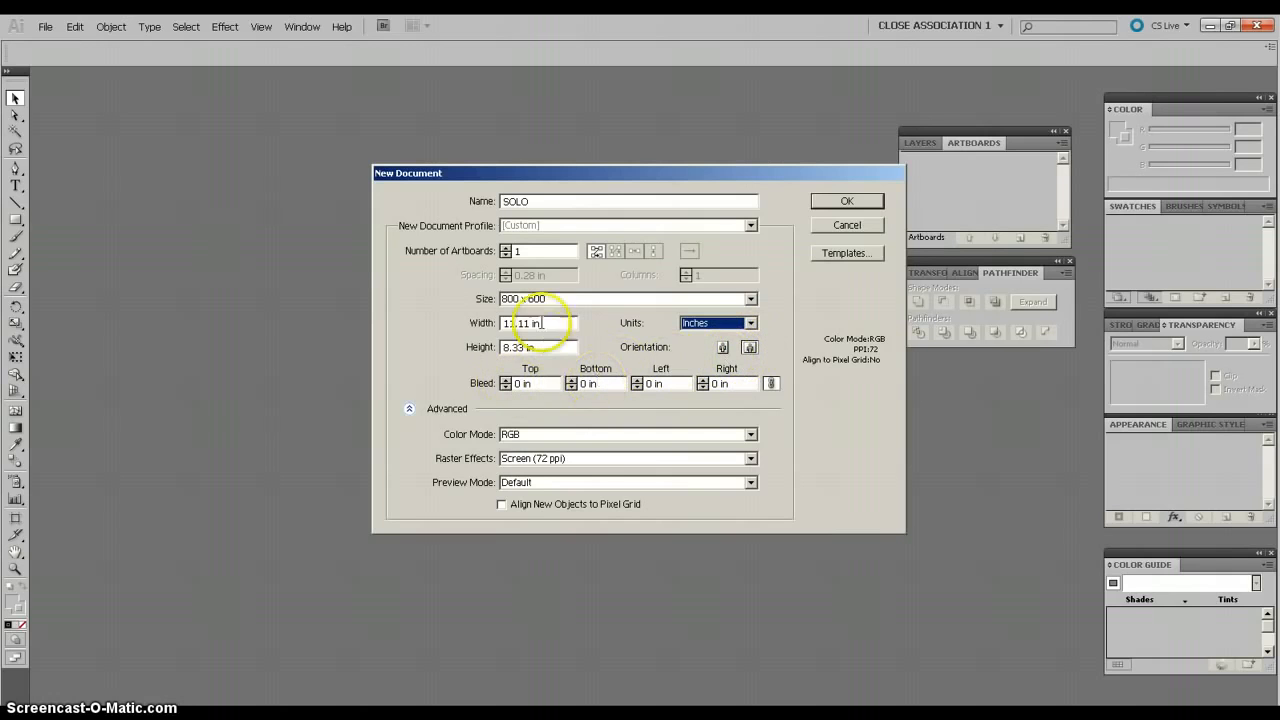
left_click(506, 248)
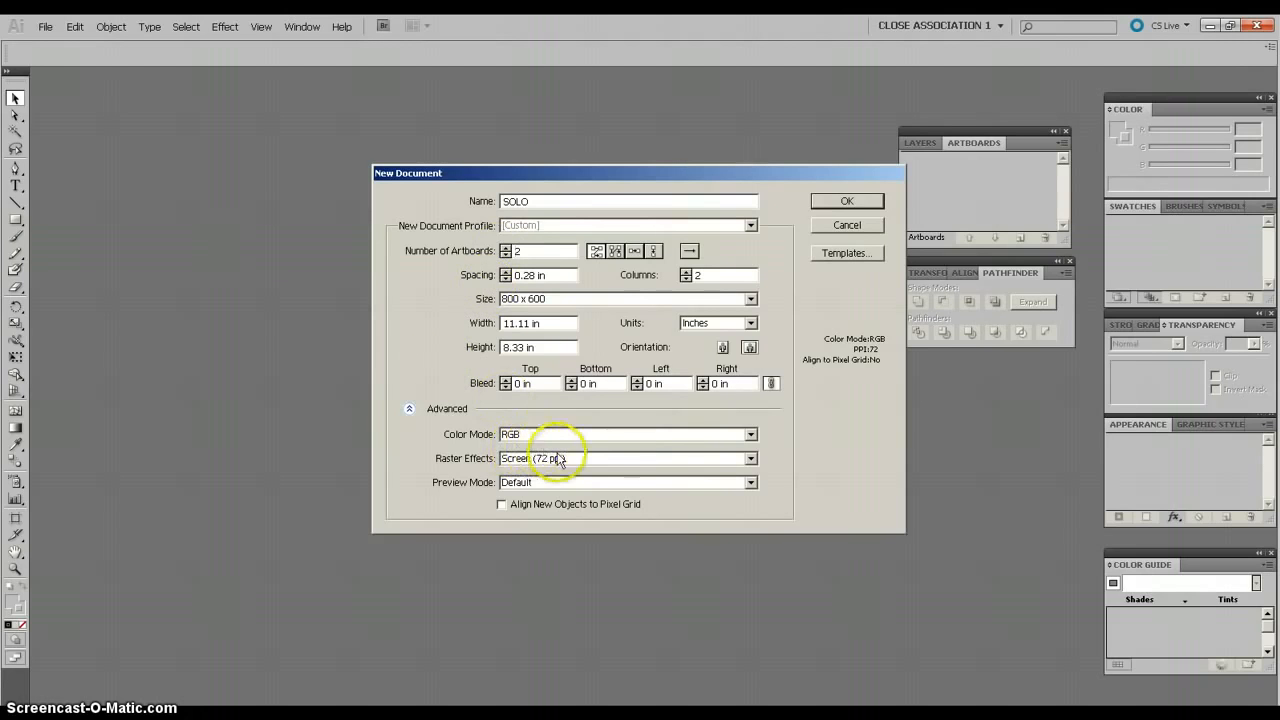
left_click(751, 458)
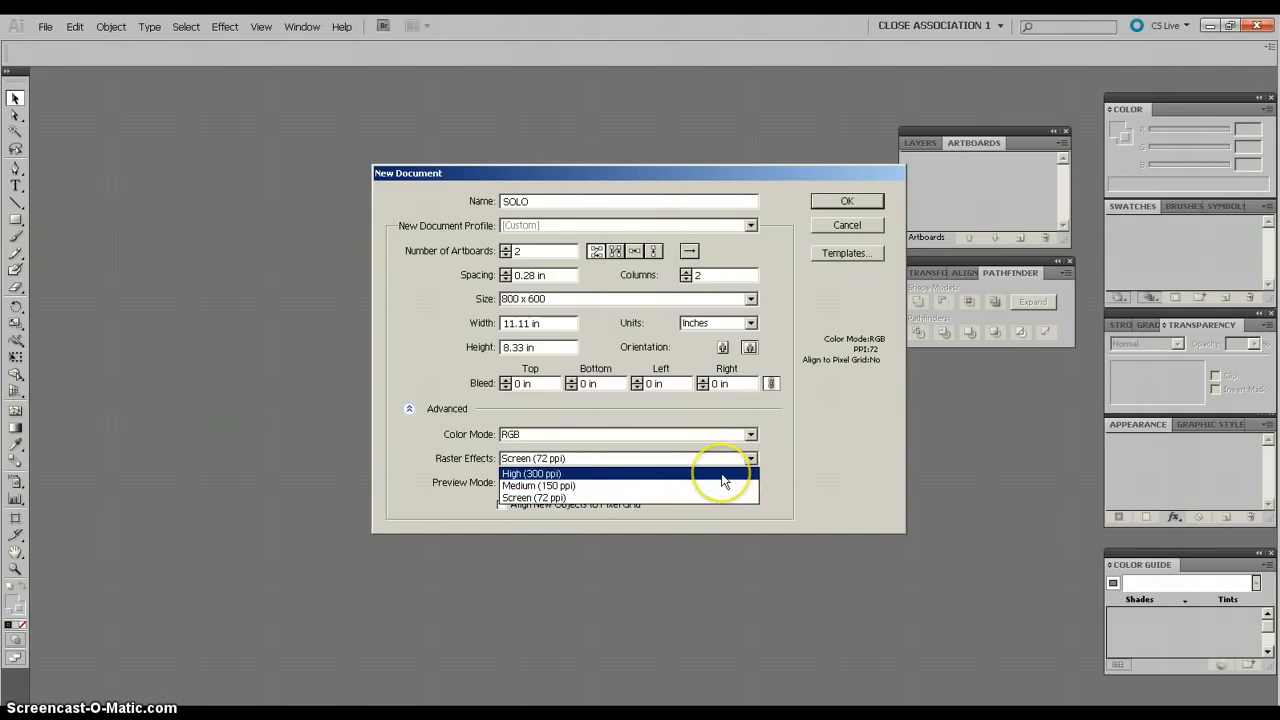
left_click(527, 474)
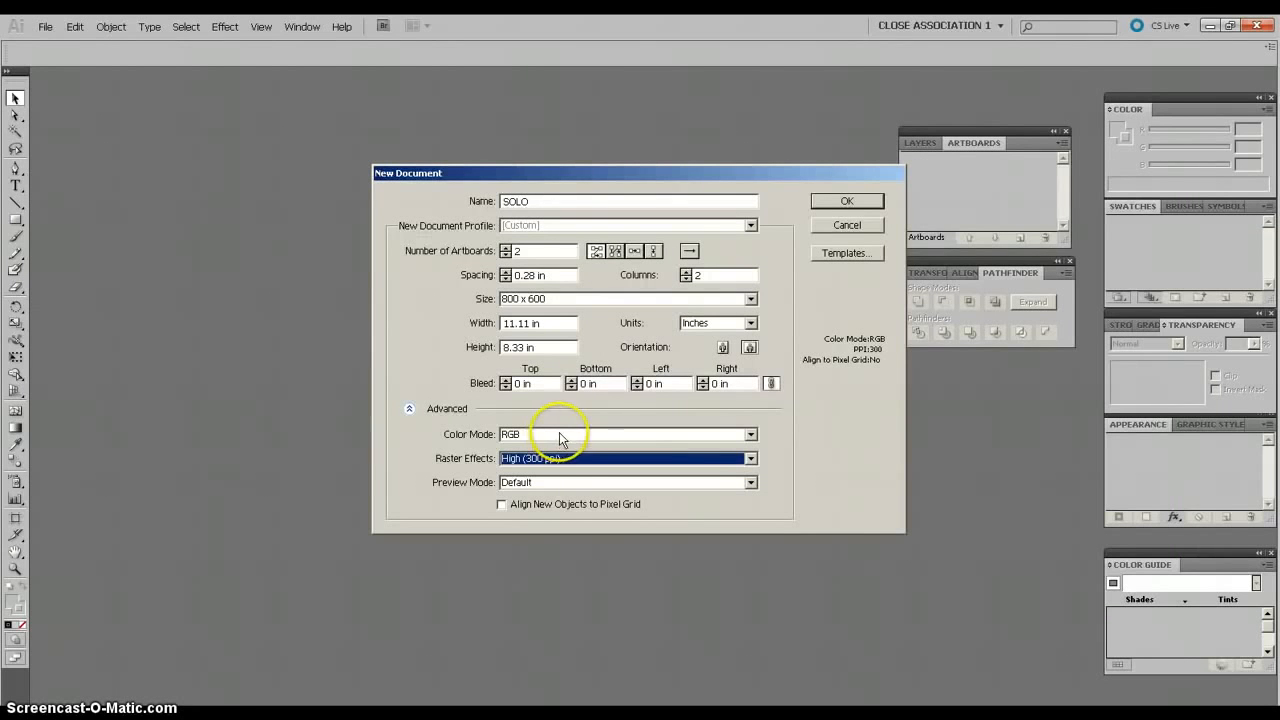
left_click(847, 203)
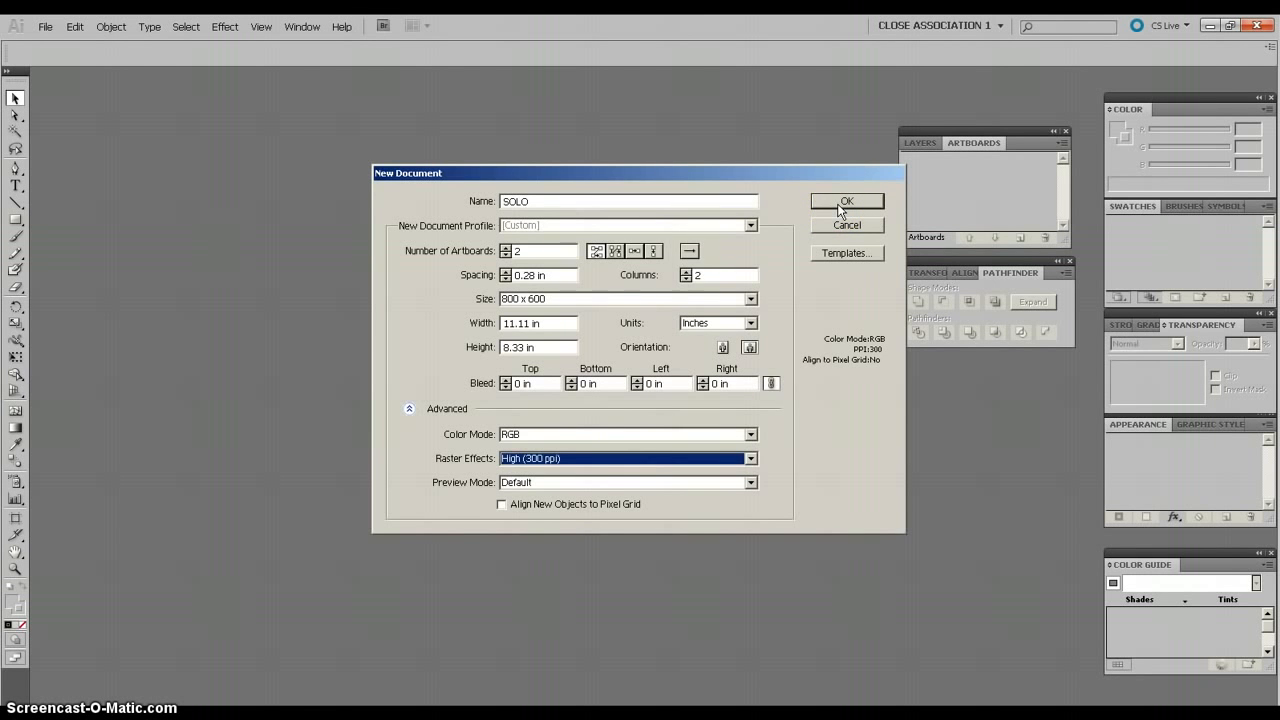
left_click(840, 203)
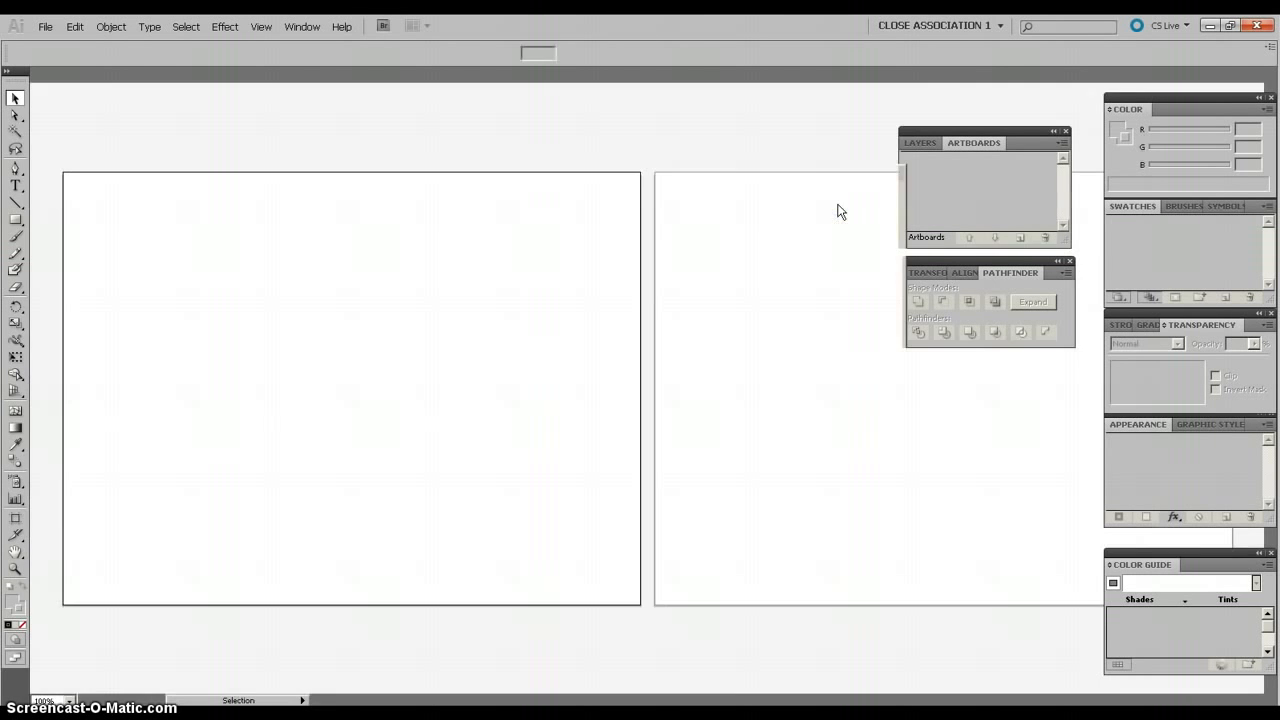
Show the rulers in the SOLO document and make Artboard 1 the active artboard.
left_click(545, 253)
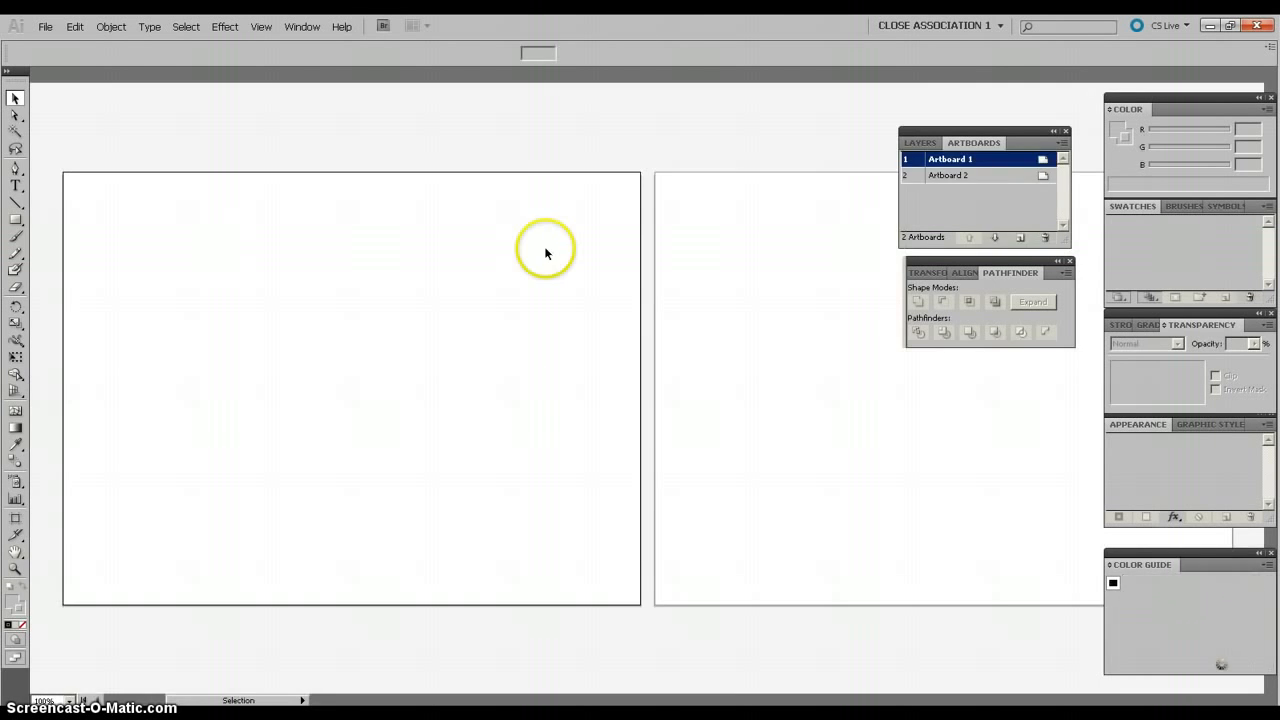
key("ctrl+minus")
left_click(759, 274)
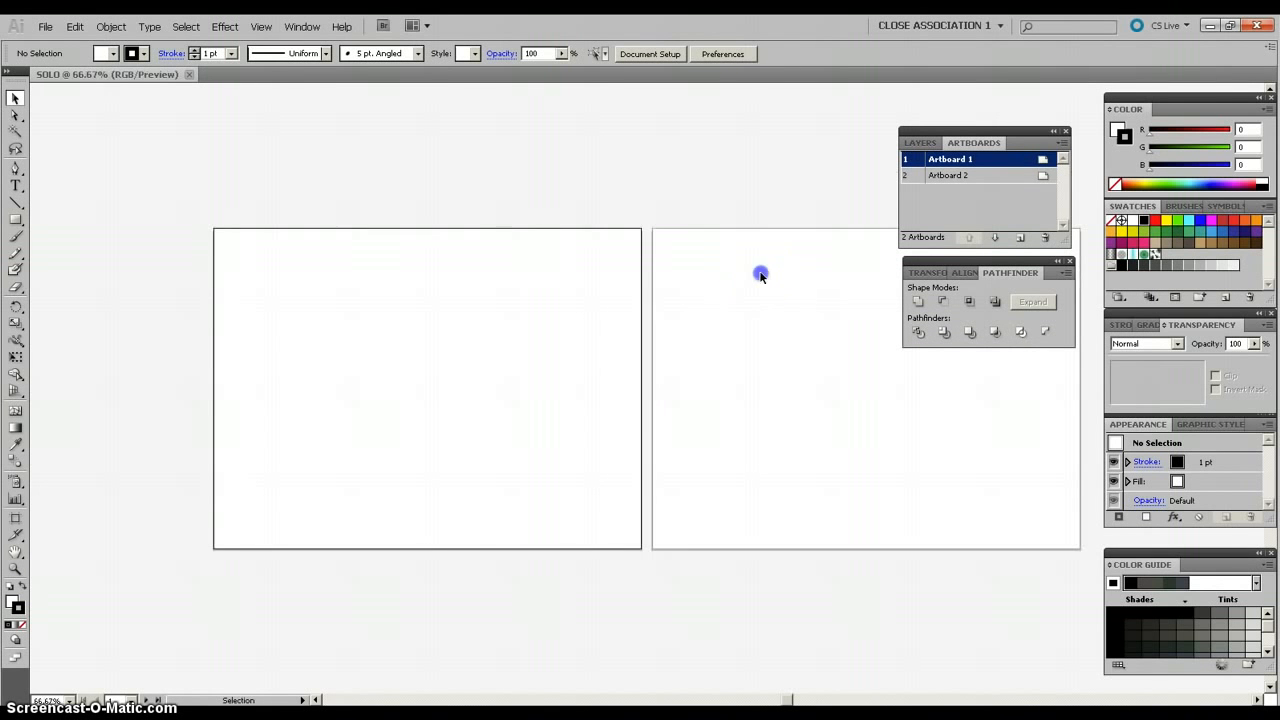
left_click(586, 277)
left_click(681, 269)
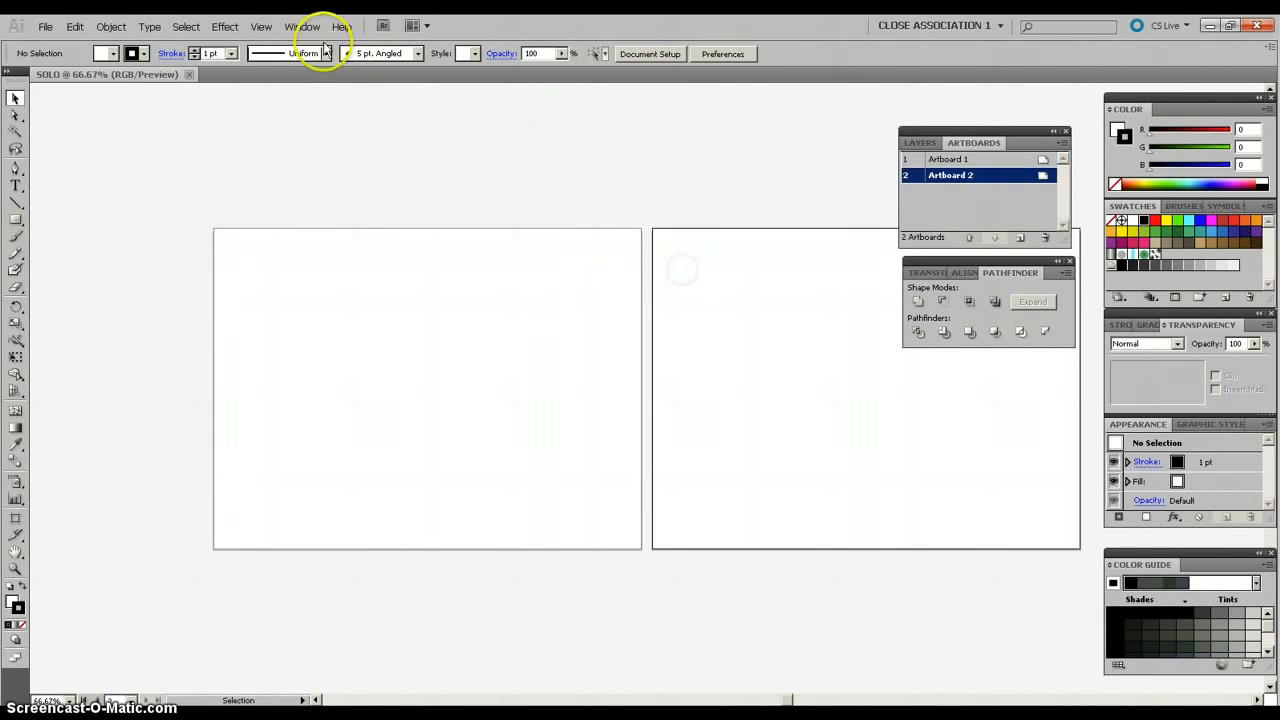
left_click(299, 26)
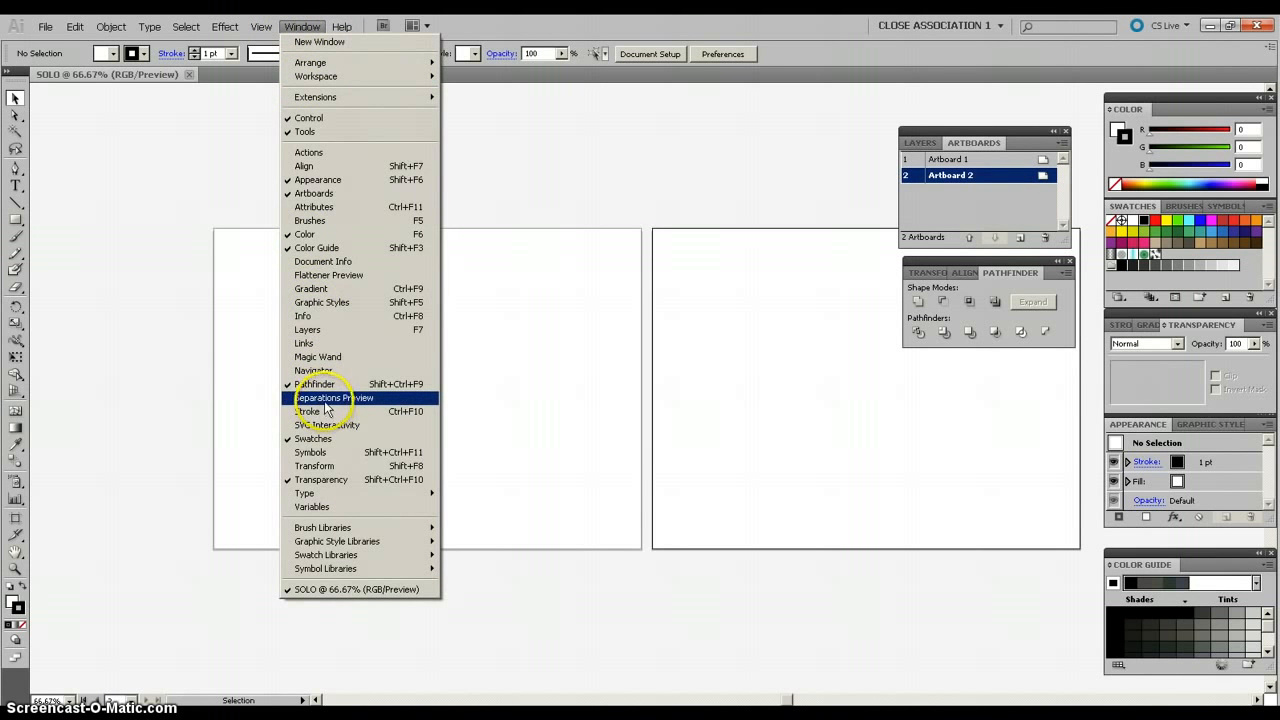
mouse_move(260, 26)
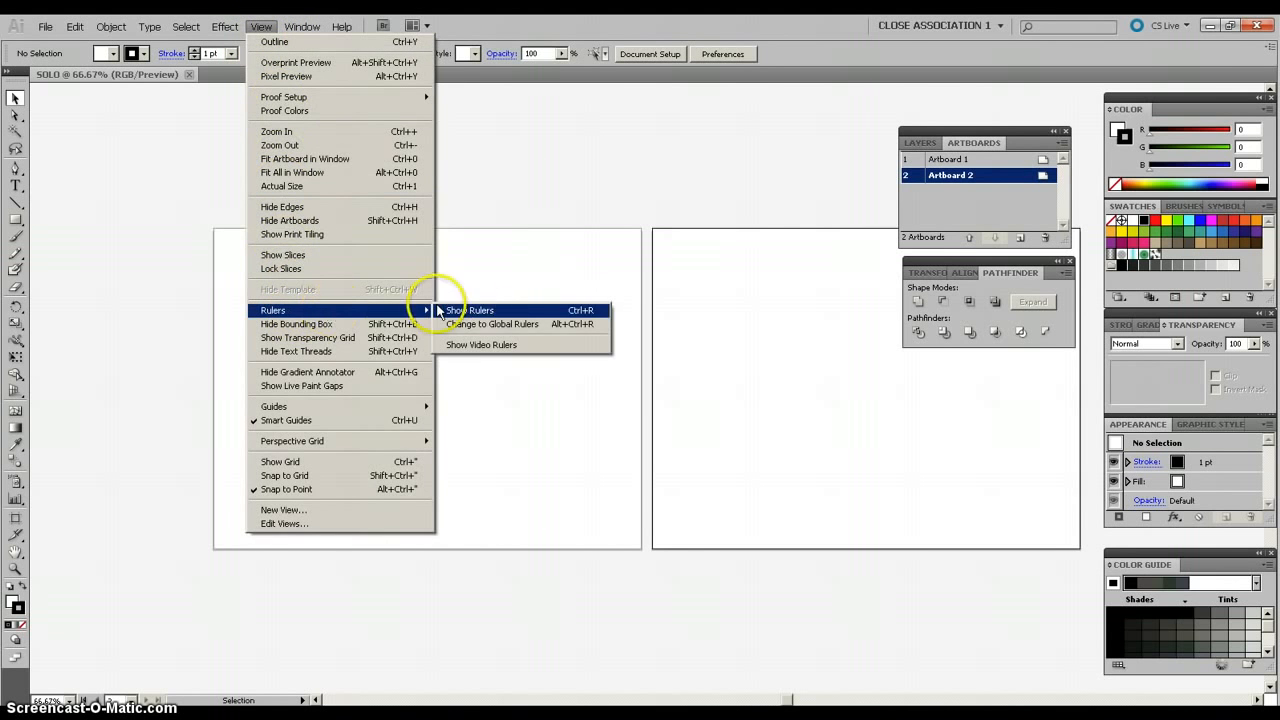
left_click(484, 311)
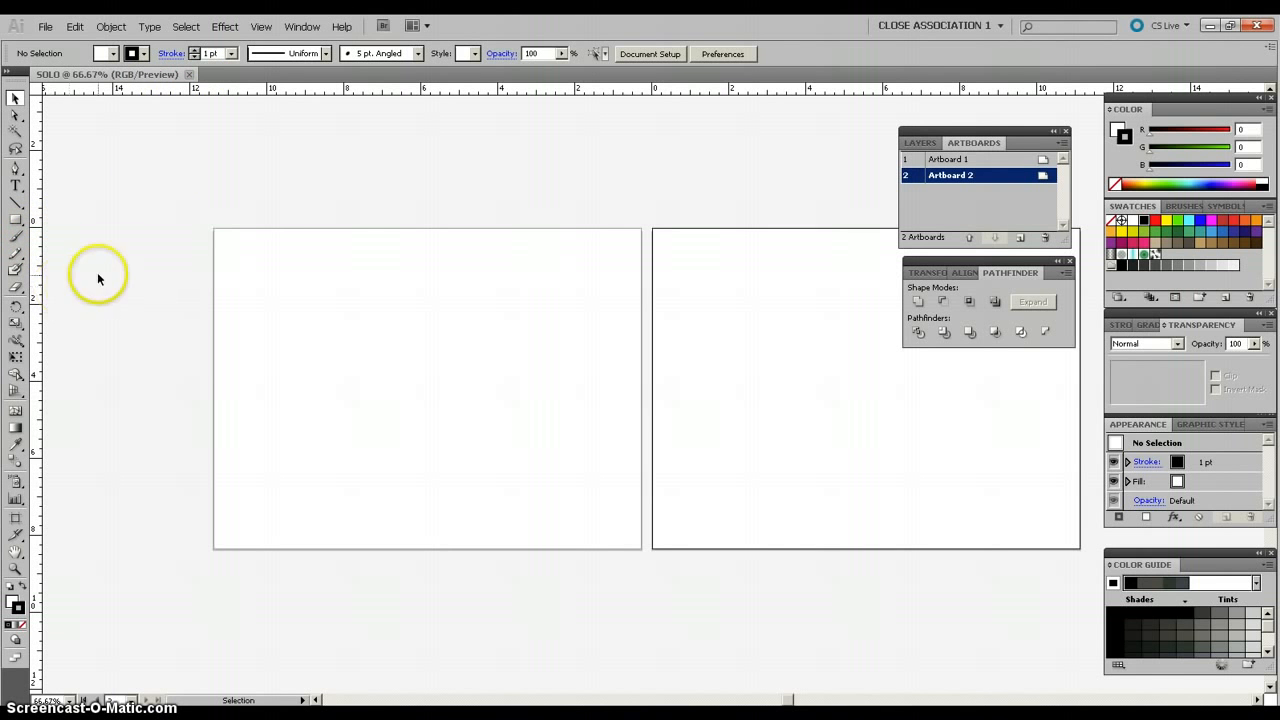
left_click(271, 297)
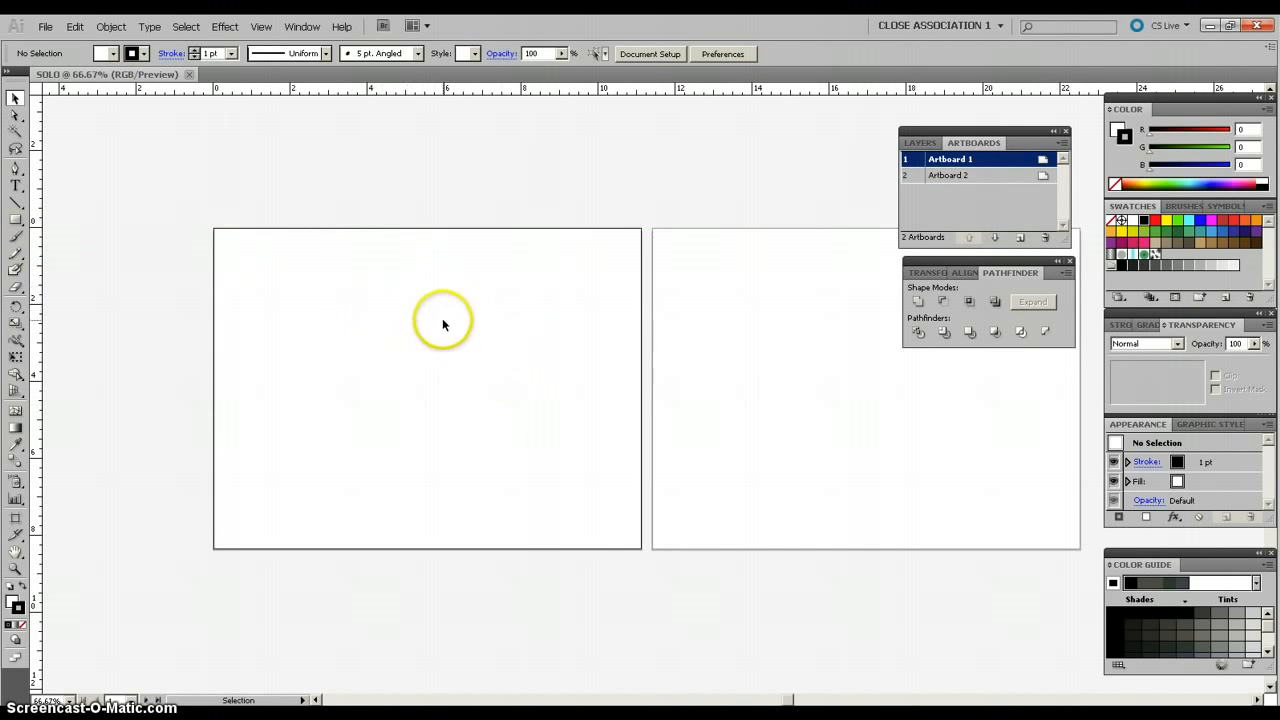
Open the "flockofbirds [Converted]" file from the vectors folder.
left_click(45, 27)
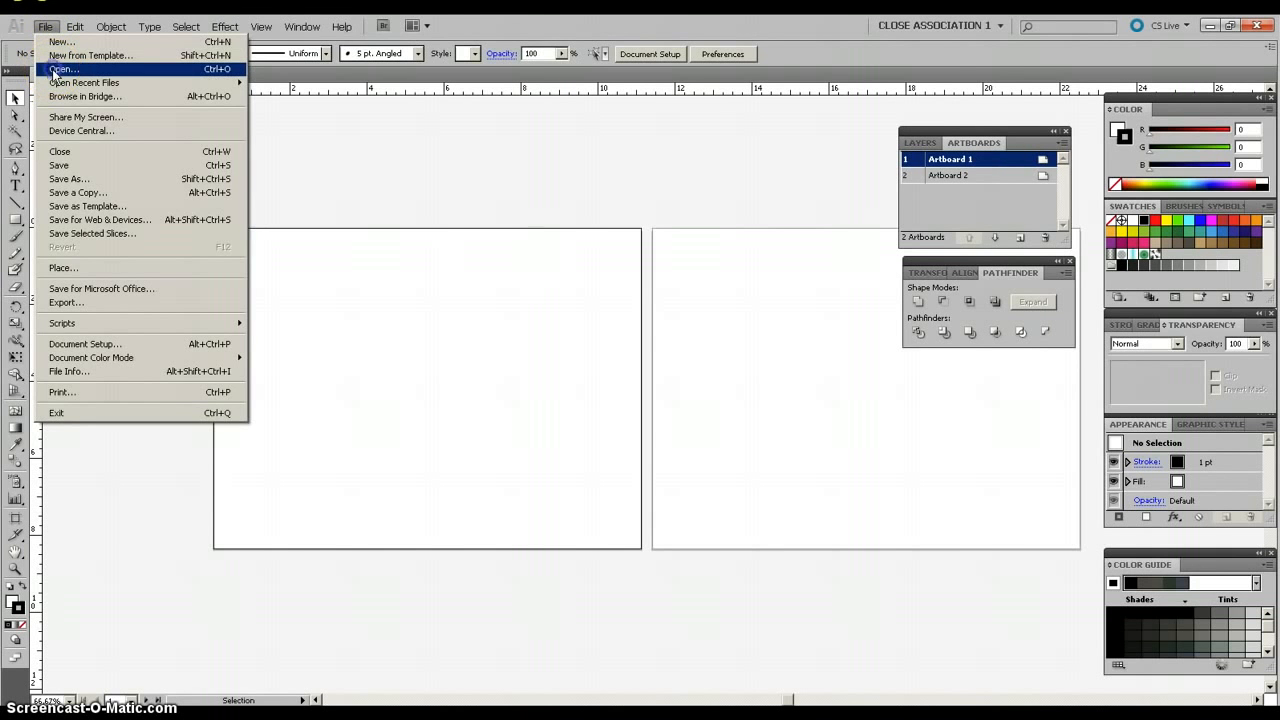
left_click(55, 71)
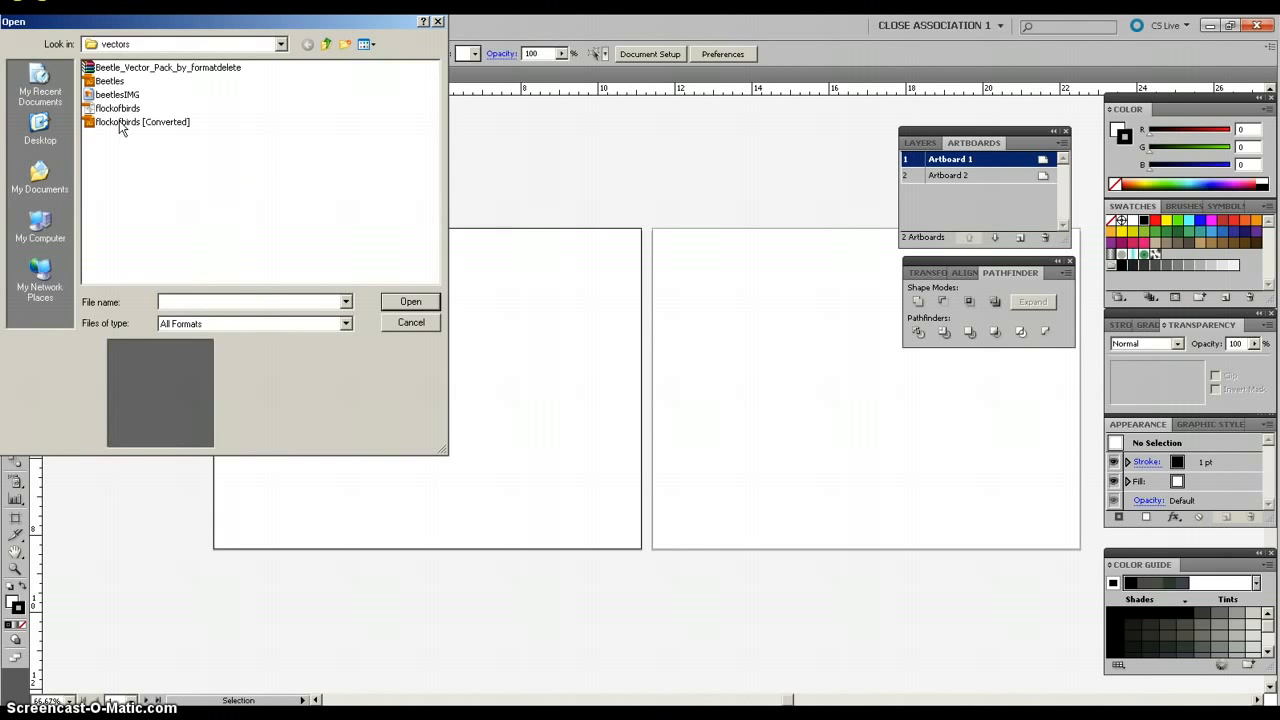
double_click(119, 122)
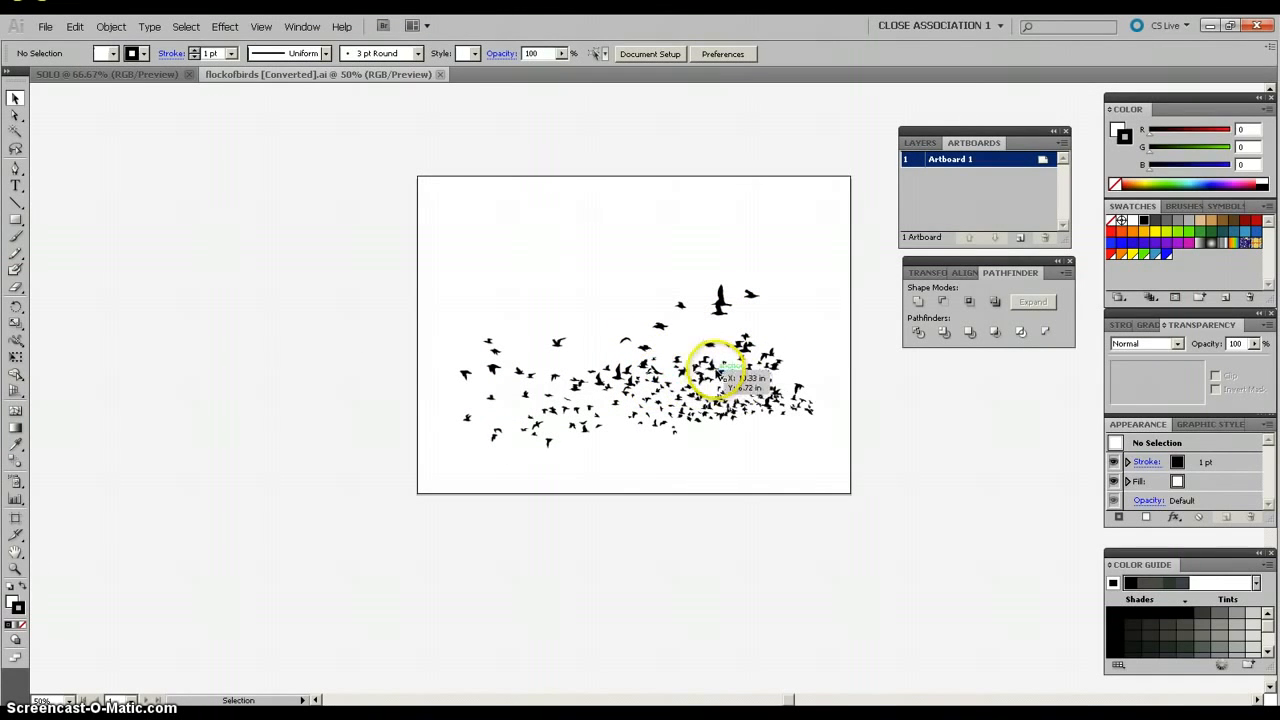
Ungroup the flock of birds into separate paths and clear the selection.
left_click(717, 372)
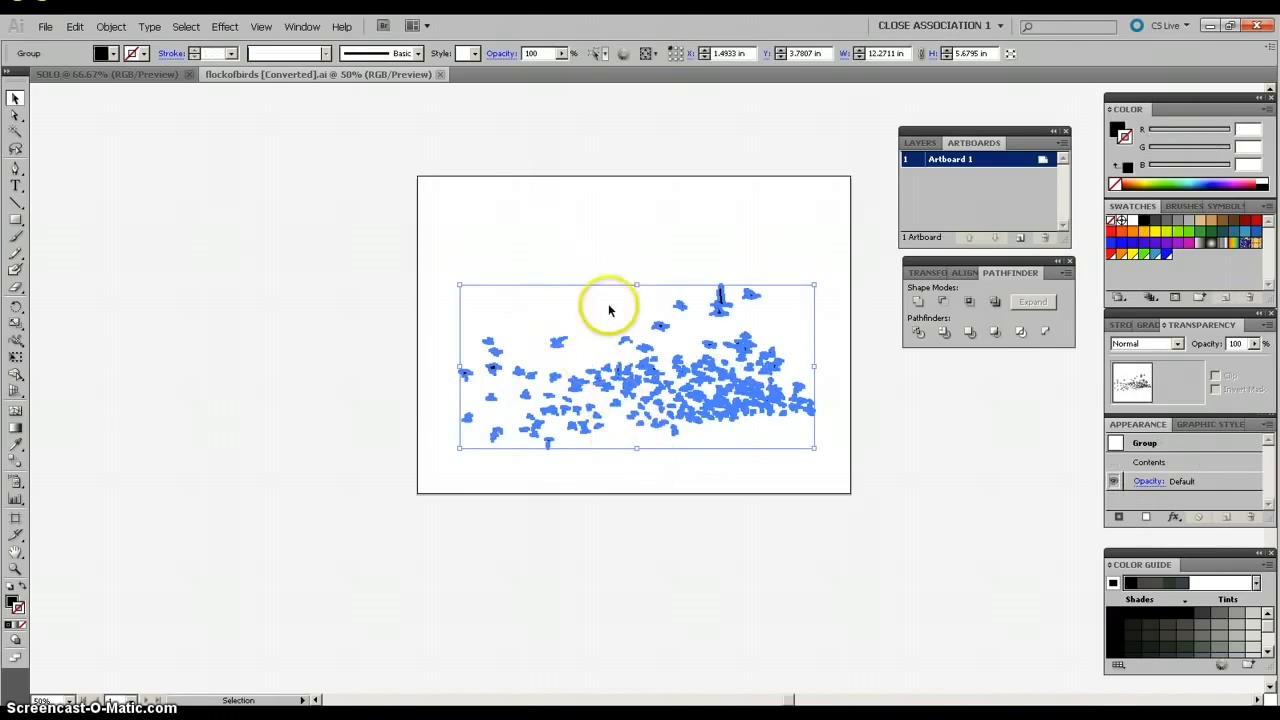
left_click(112, 30)
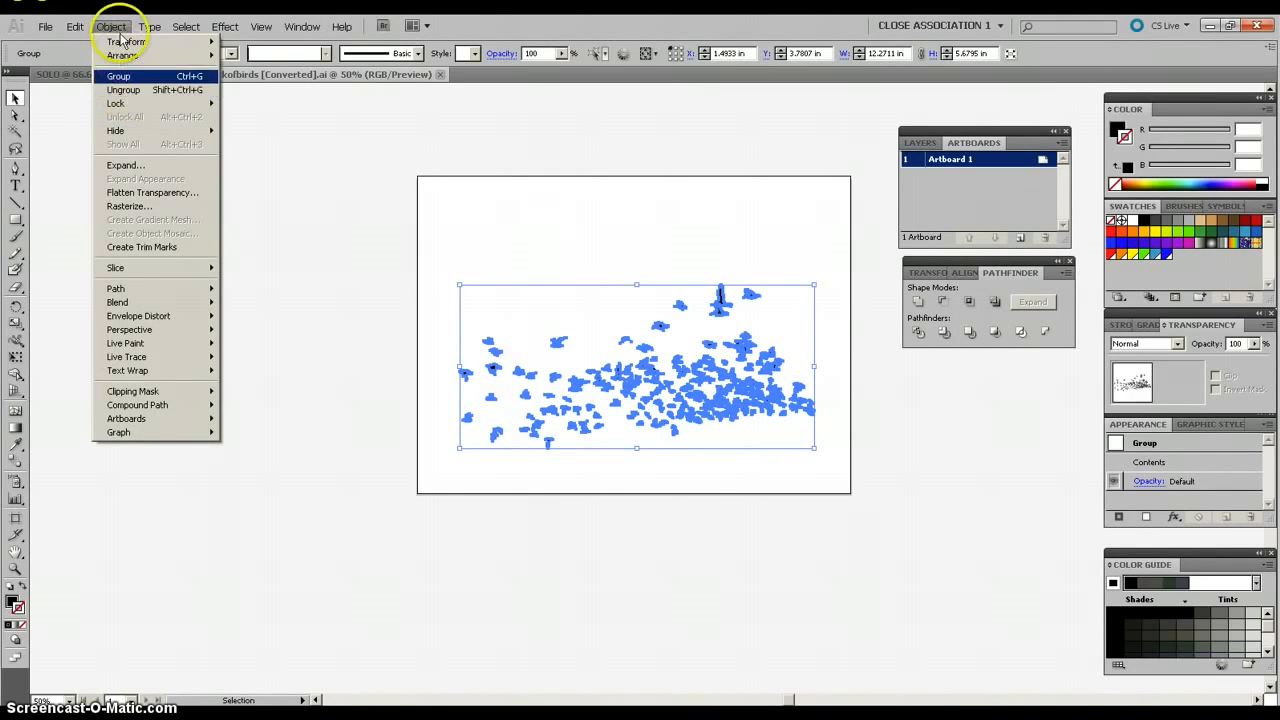
left_click(121, 89)
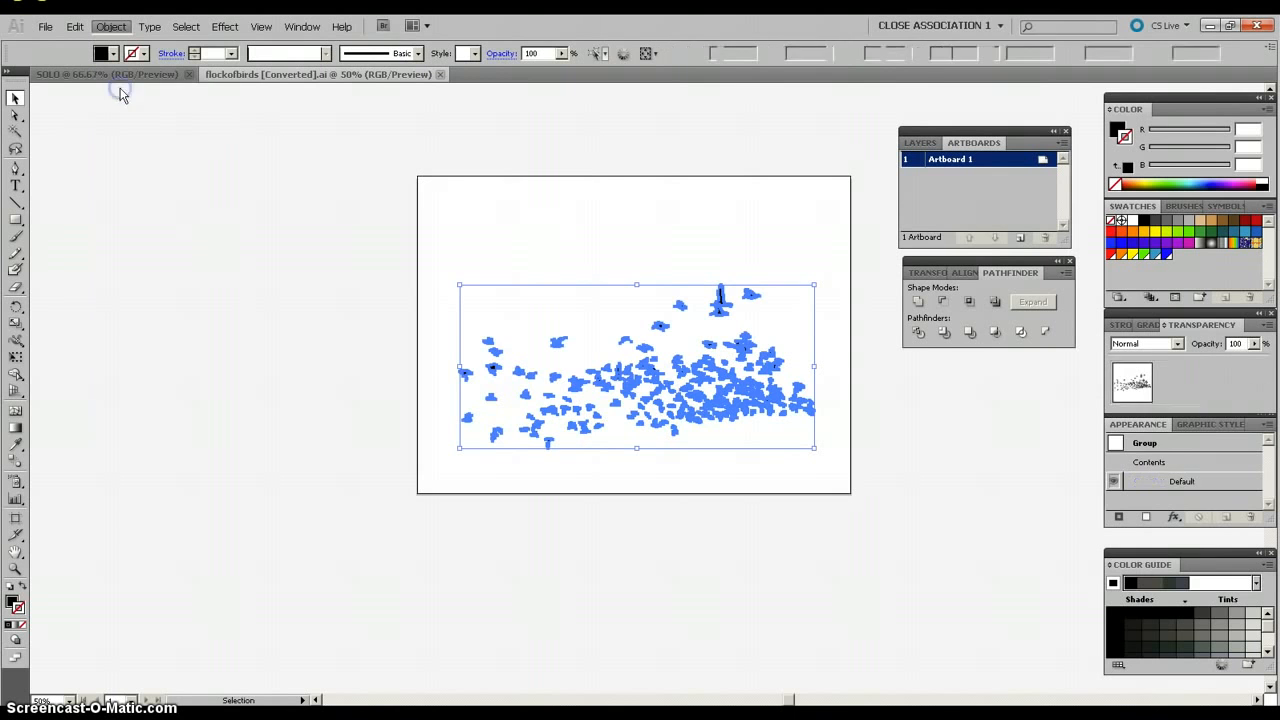
left_click(614, 258)
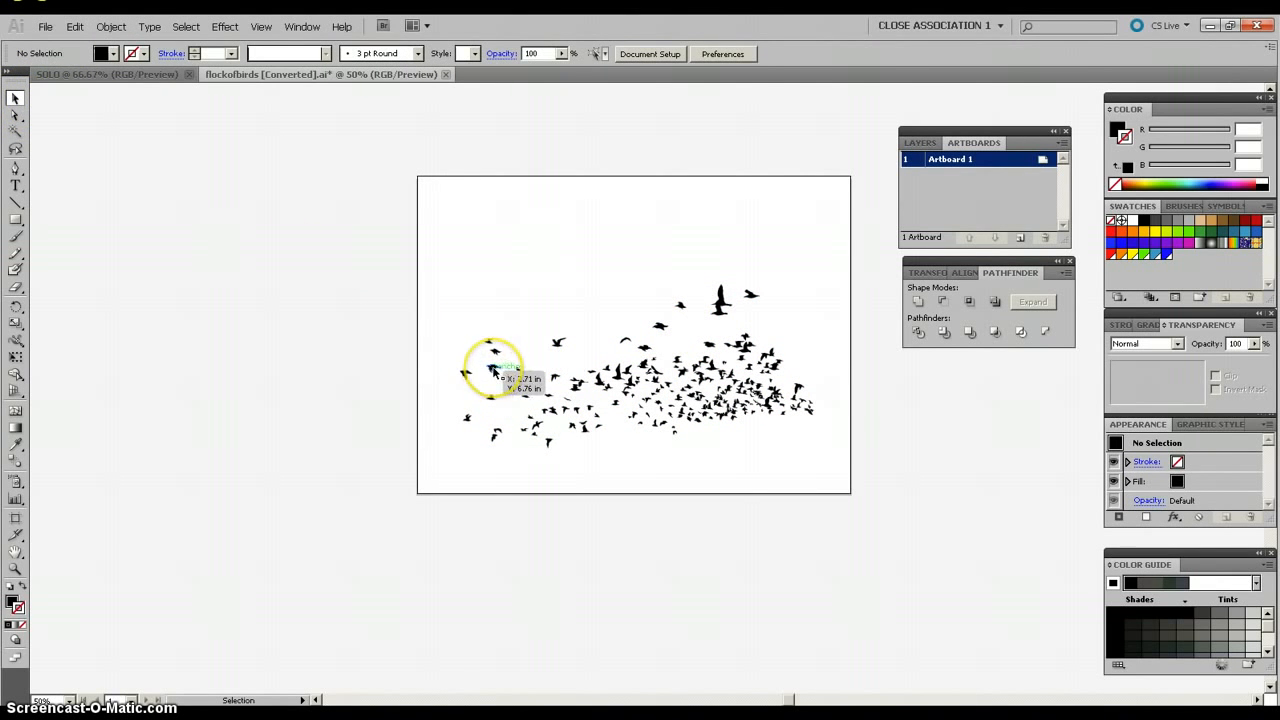
Move several individual birds one by one to new positions around the upper and lower edges of the flock.
left_click_drag(471, 330, 463, 294)
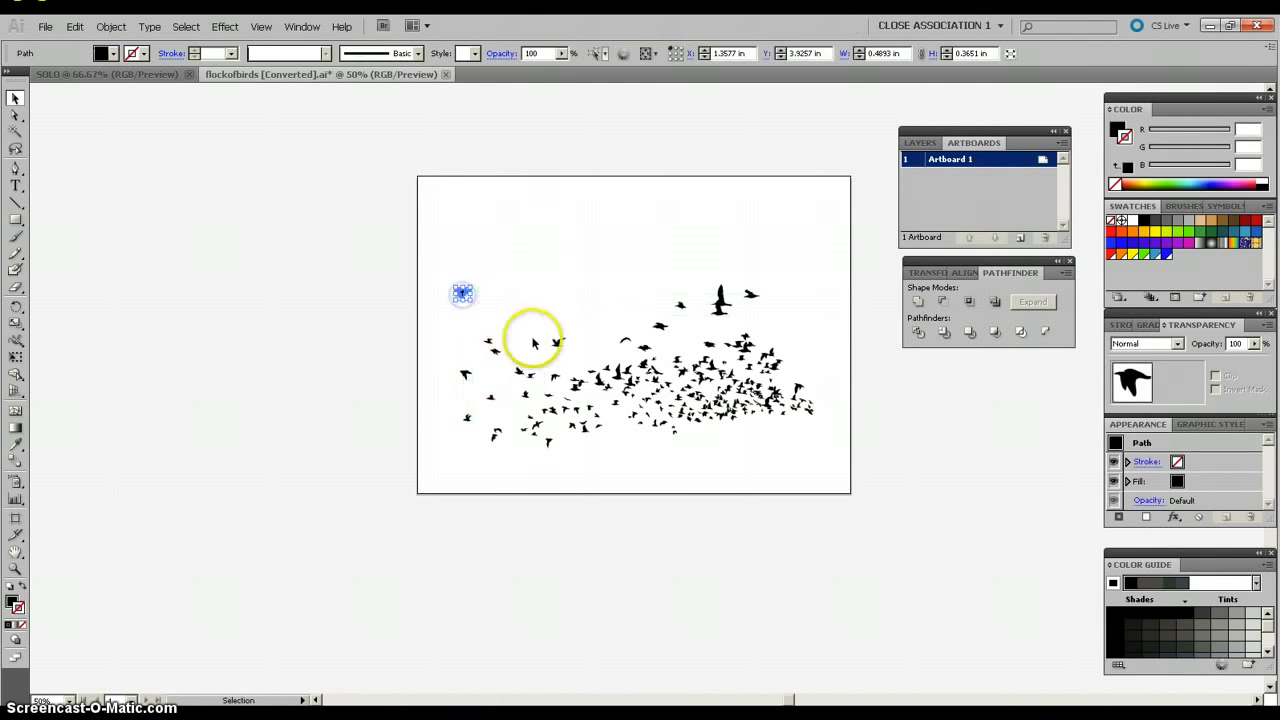
left_click_drag(551, 343, 544, 305)
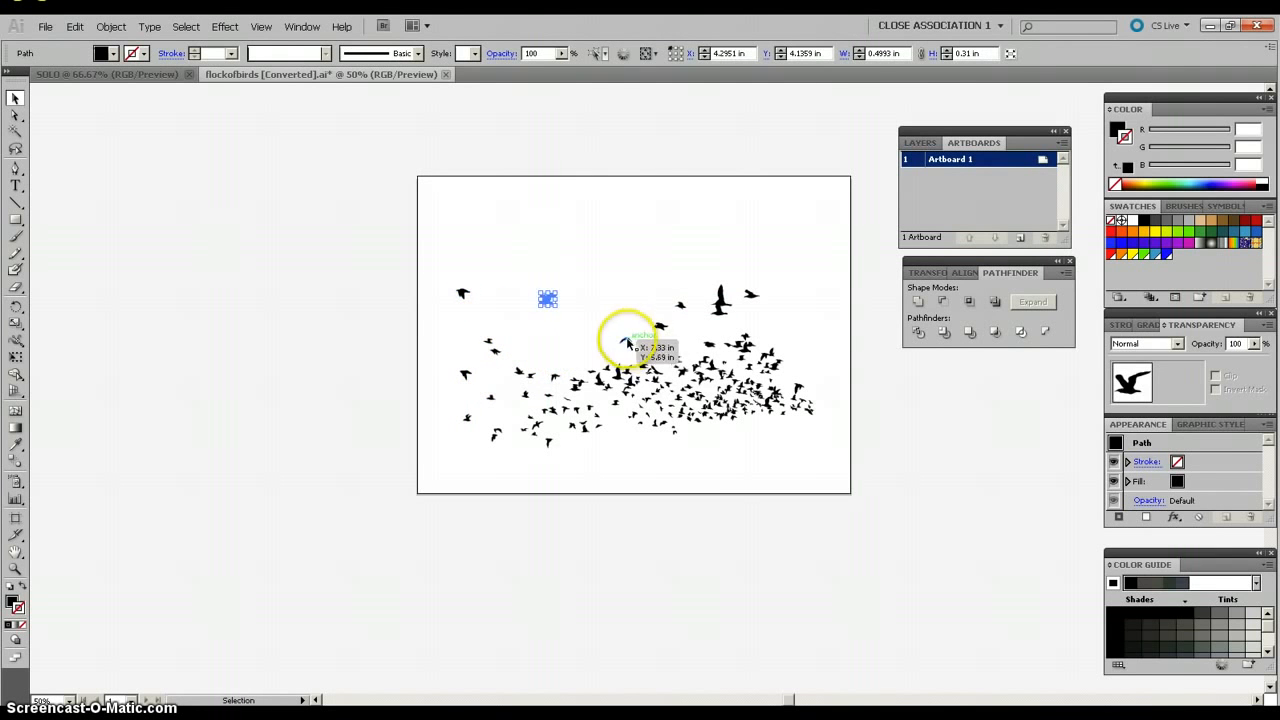
left_click_drag(626, 339, 570, 336)
left_click_drag(646, 365, 687, 434)
left_click_drag(552, 405, 536, 349)
left_click_drag(657, 327, 648, 293)
left_click(614, 283)
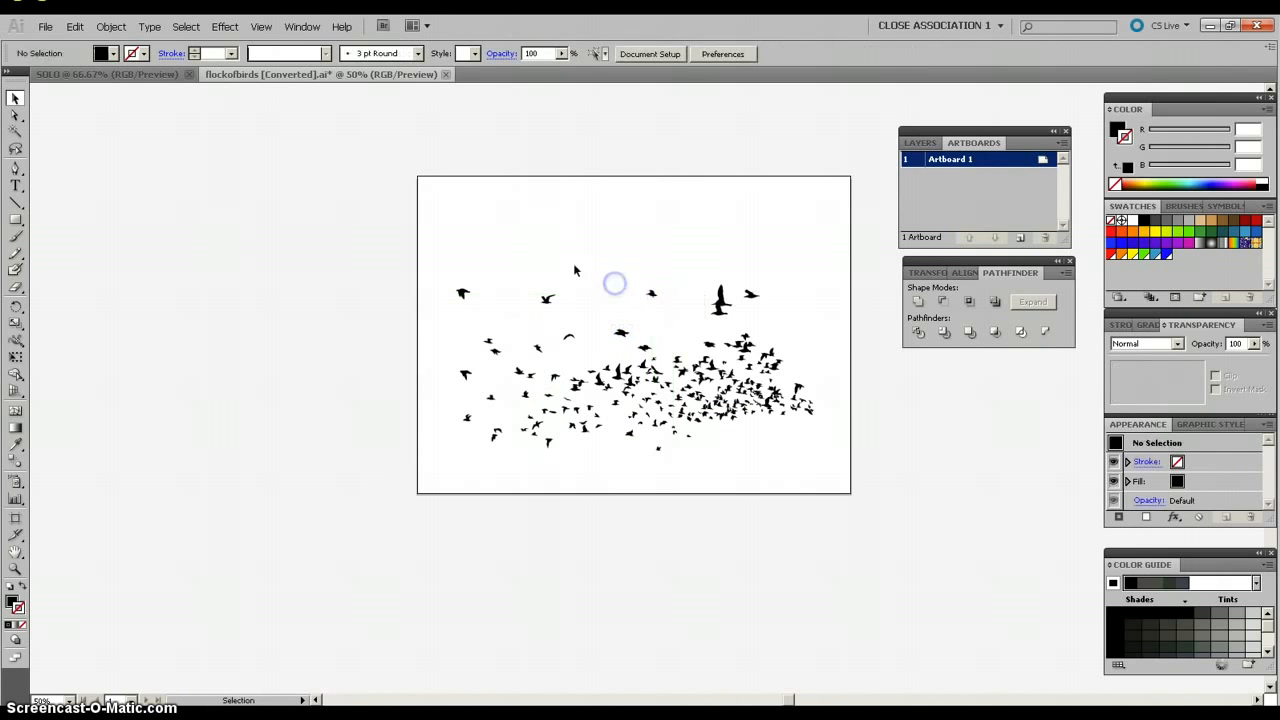
left_click_drag(683, 372, 672, 350)
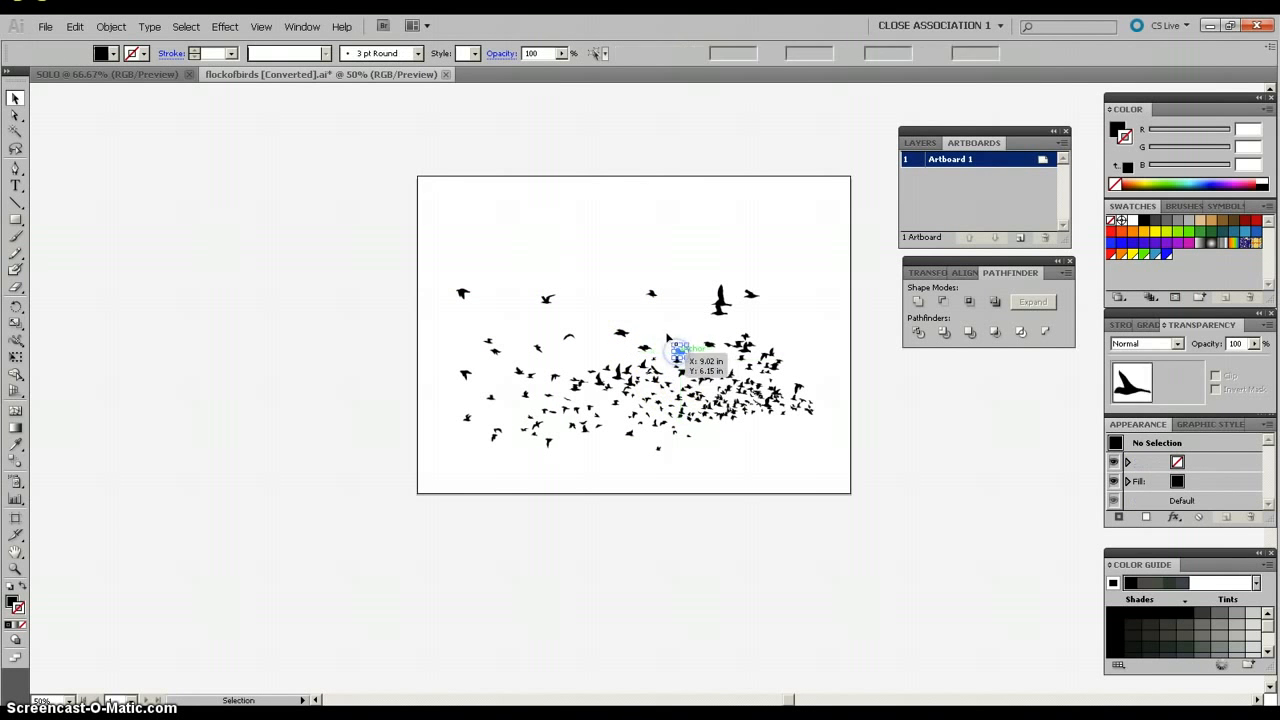
Move the small bird above the middle of the flock slightly down toward the others and clear the selection.
left_click(665, 332)
left_click(619, 343)
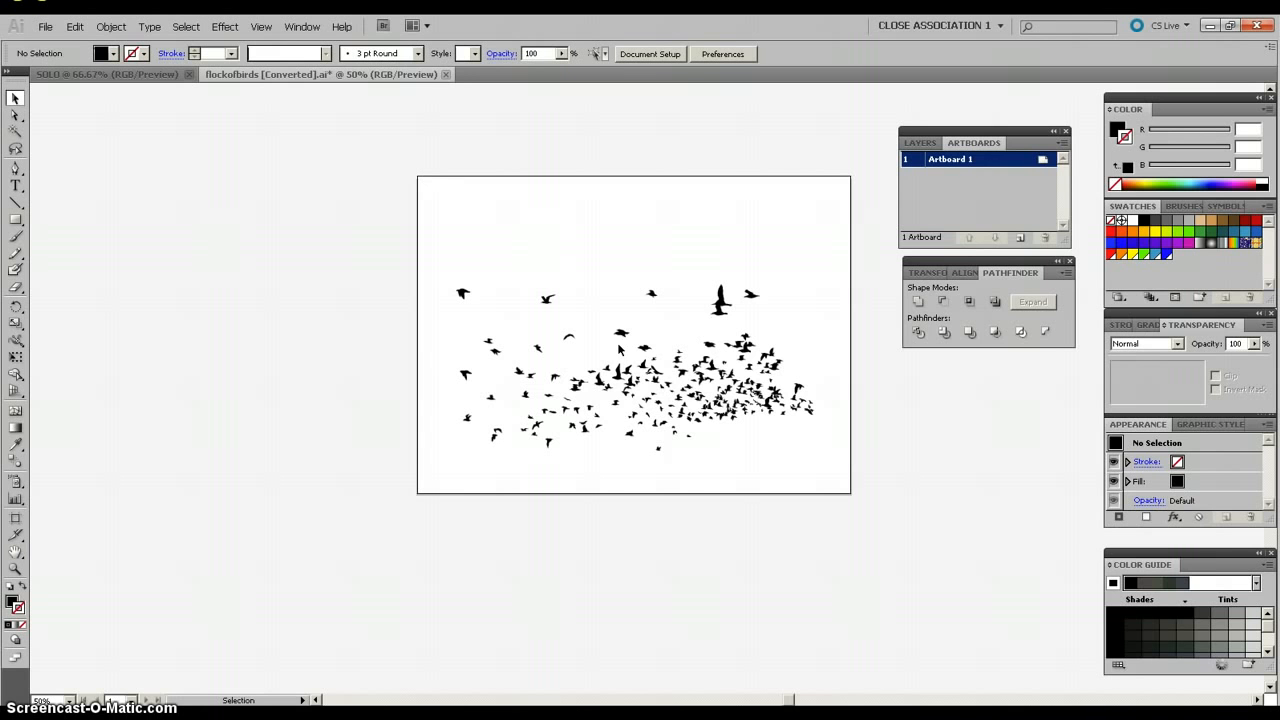
left_click_drag(619, 346, 656, 314)
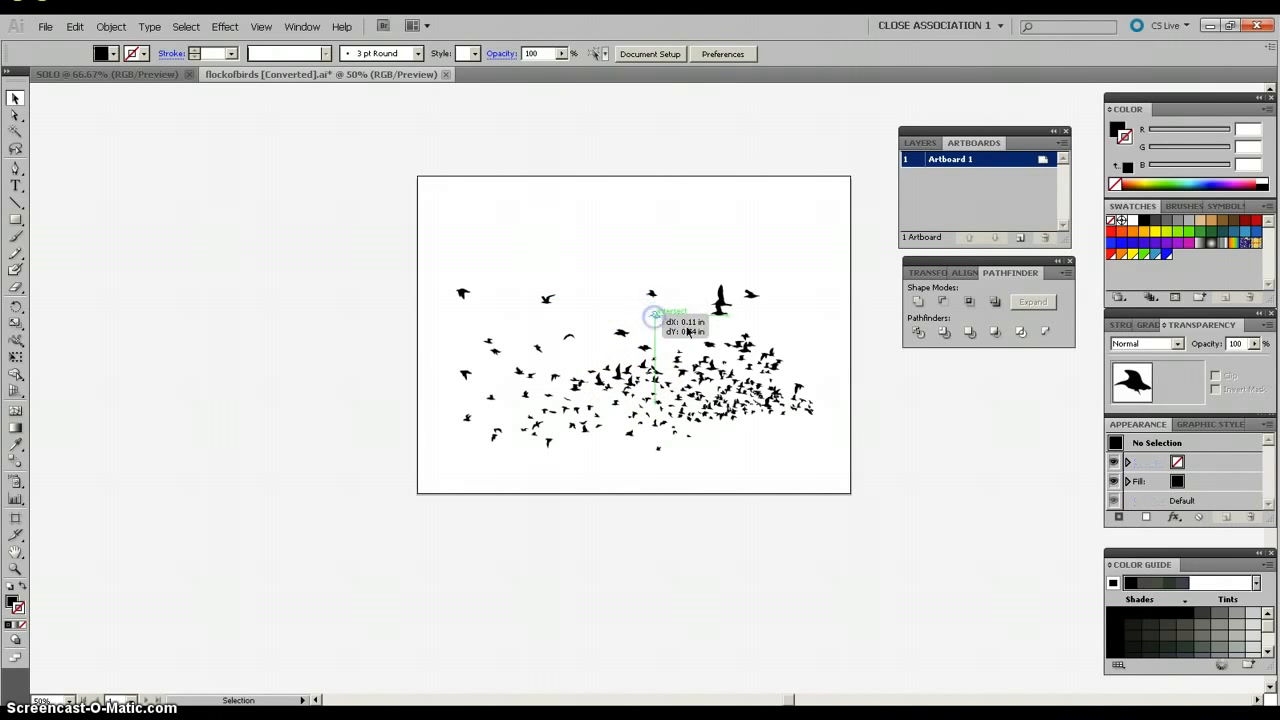
left_click(622, 258)
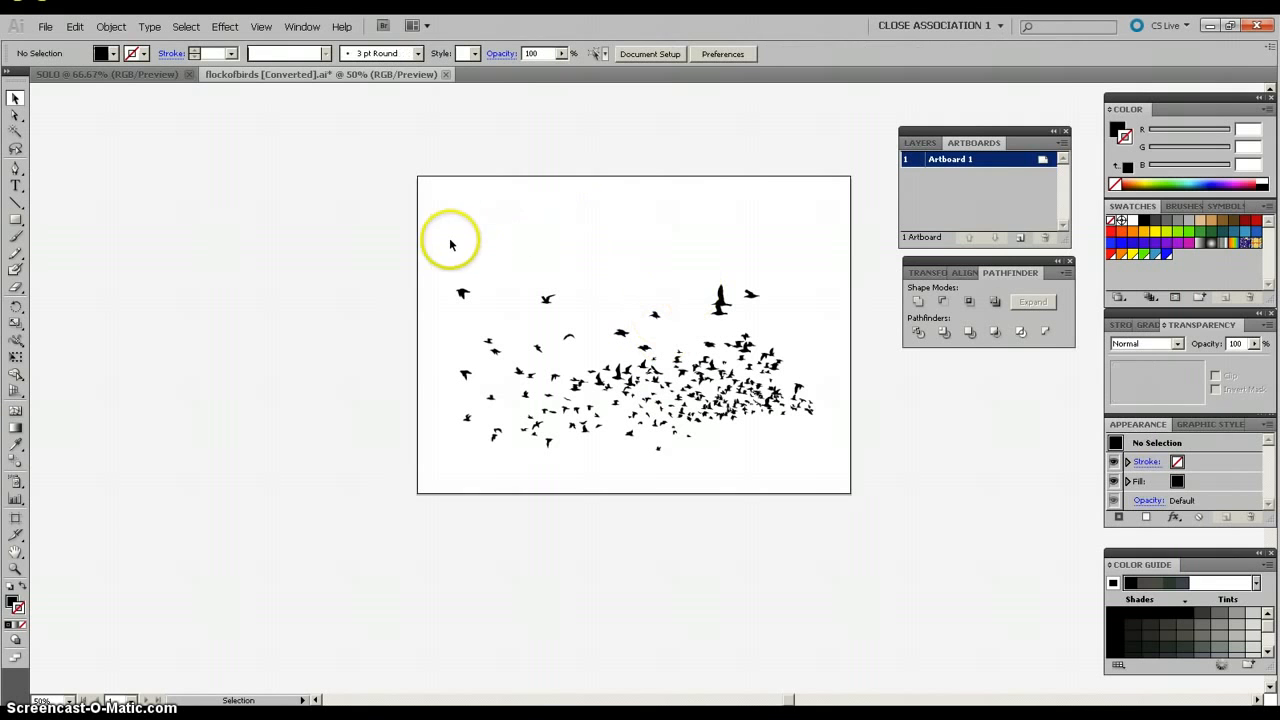
Select all the birds on the artboard and group them.
left_click_drag(440, 244, 834, 470)
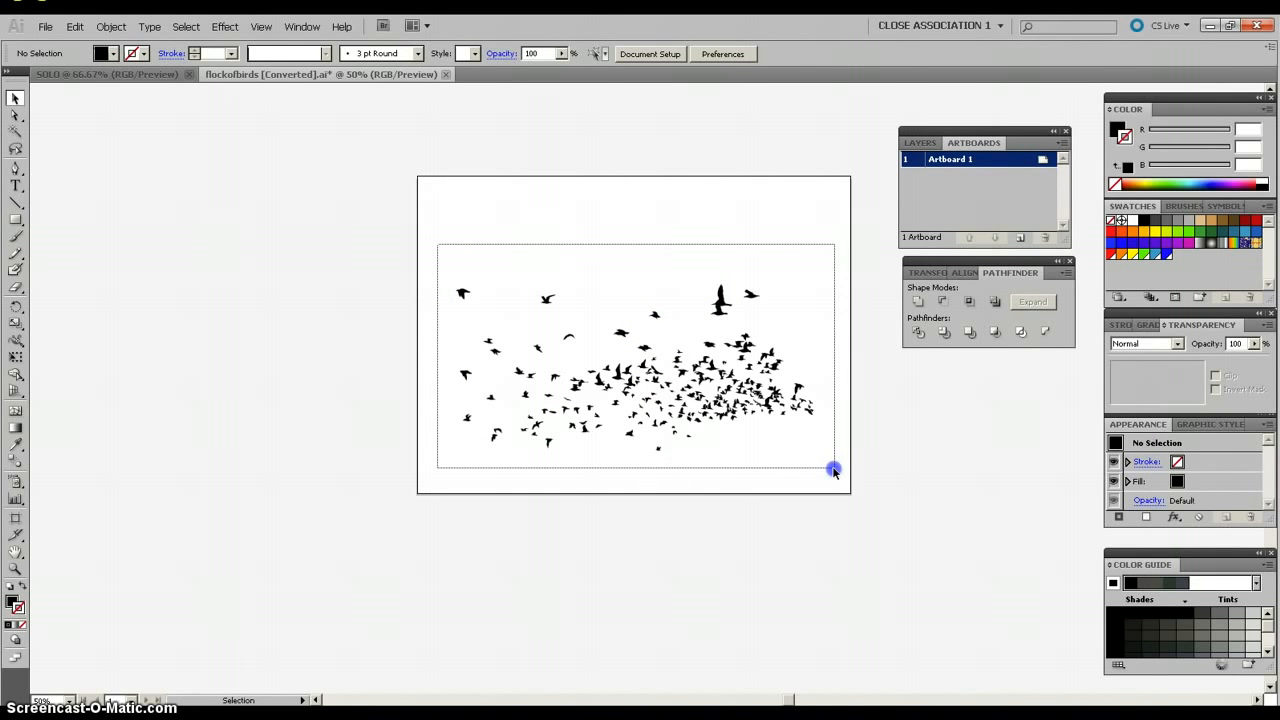
left_click_drag(834, 470, 830, 466)
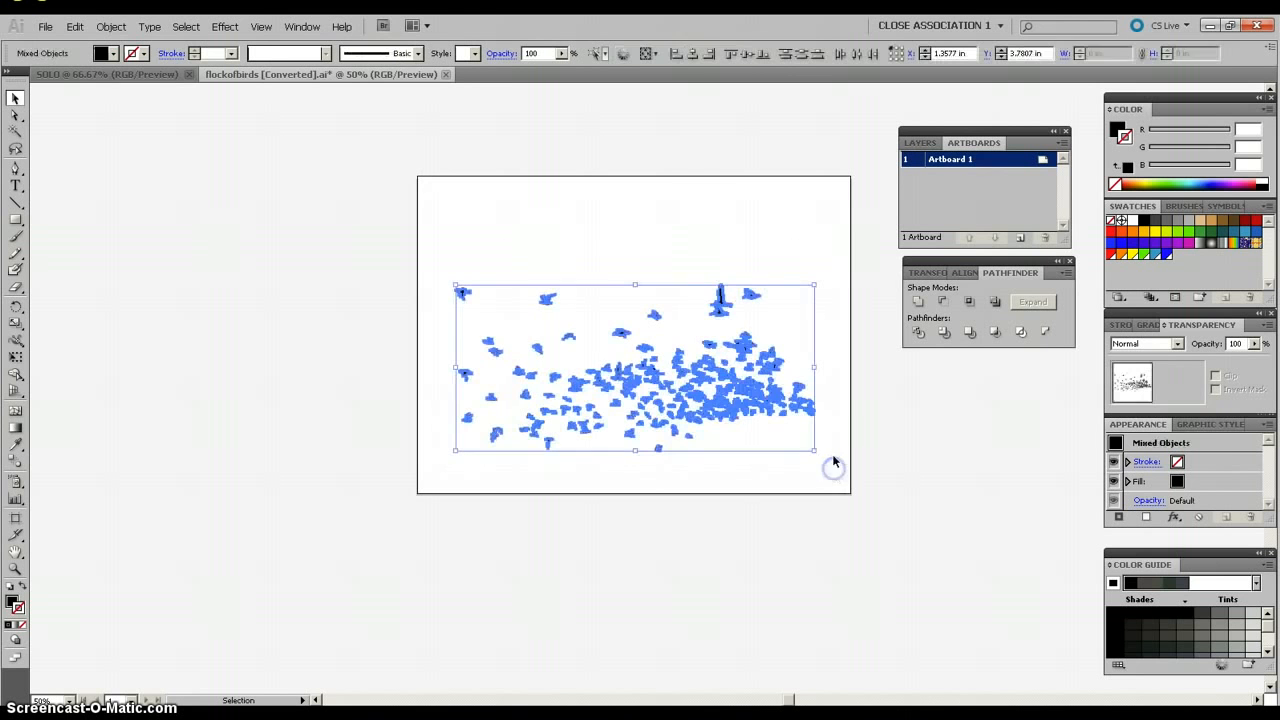
left_click(108, 27)
left_click(117, 78)
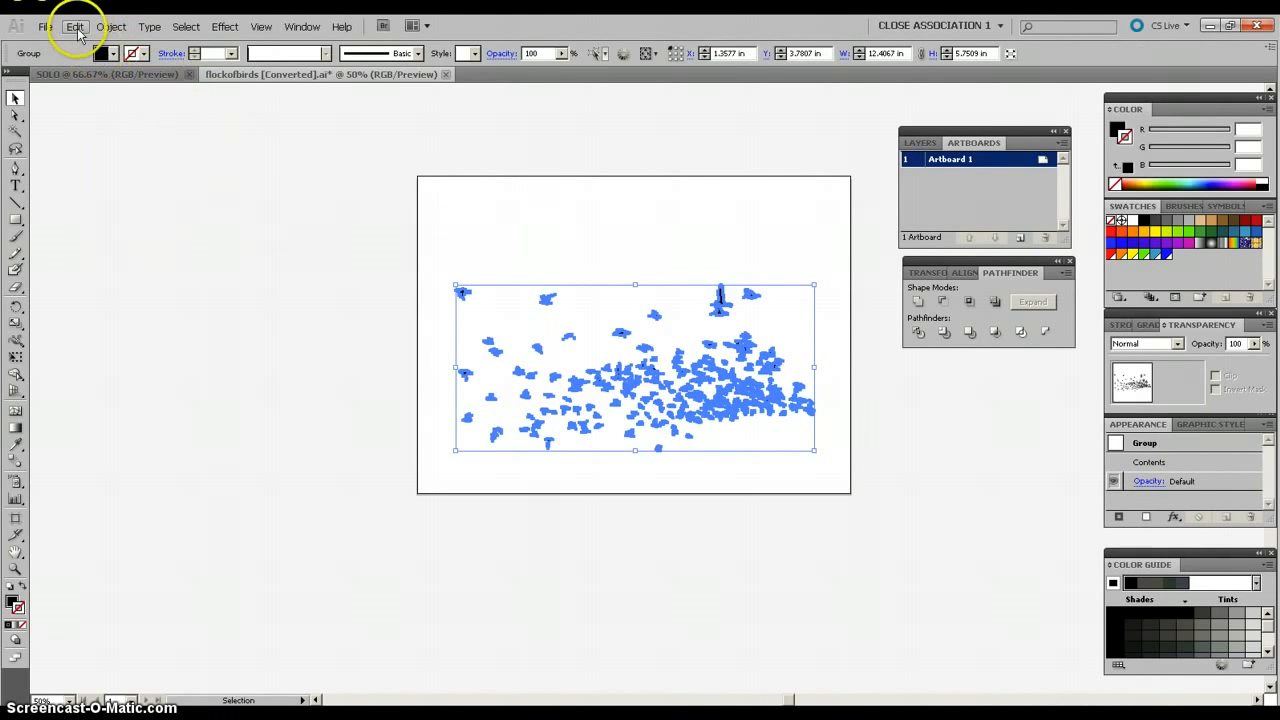
Cut the bird group from the flockofbirds file and paste it in front in the SOLO document.
left_click(75, 27)
left_click(80, 77)
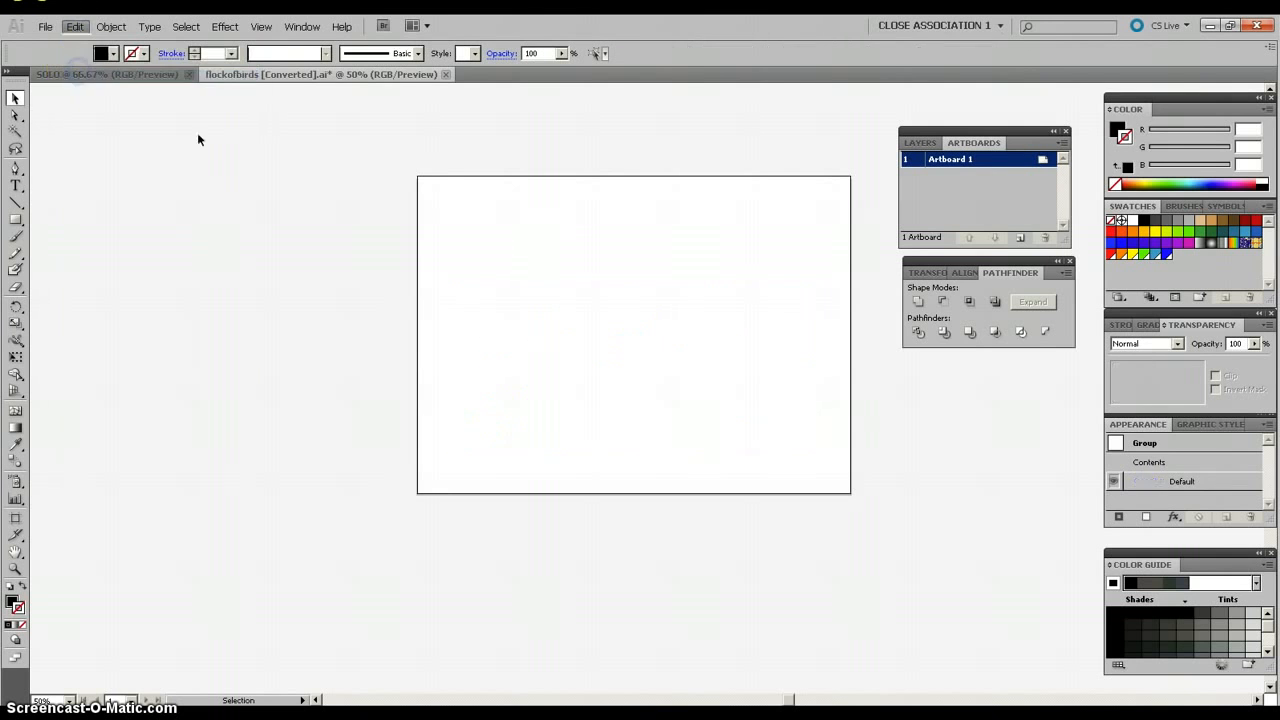
left_click(157, 75)
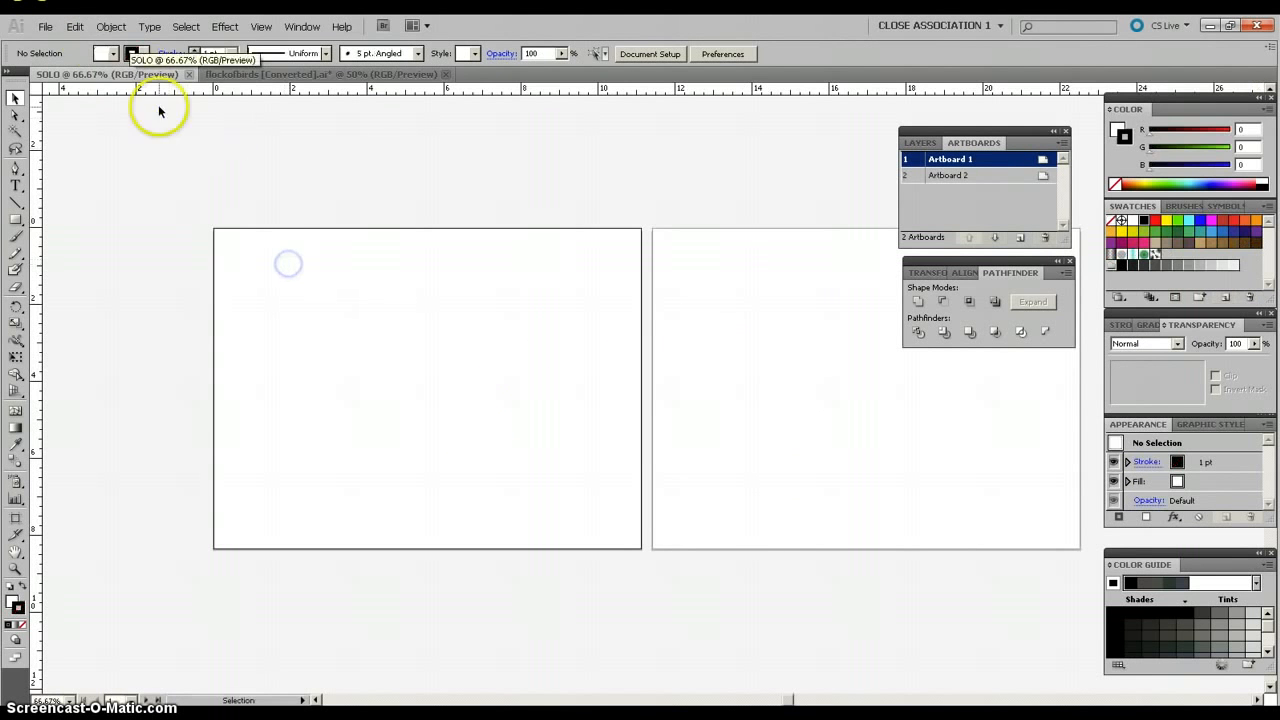
left_click(74, 28)
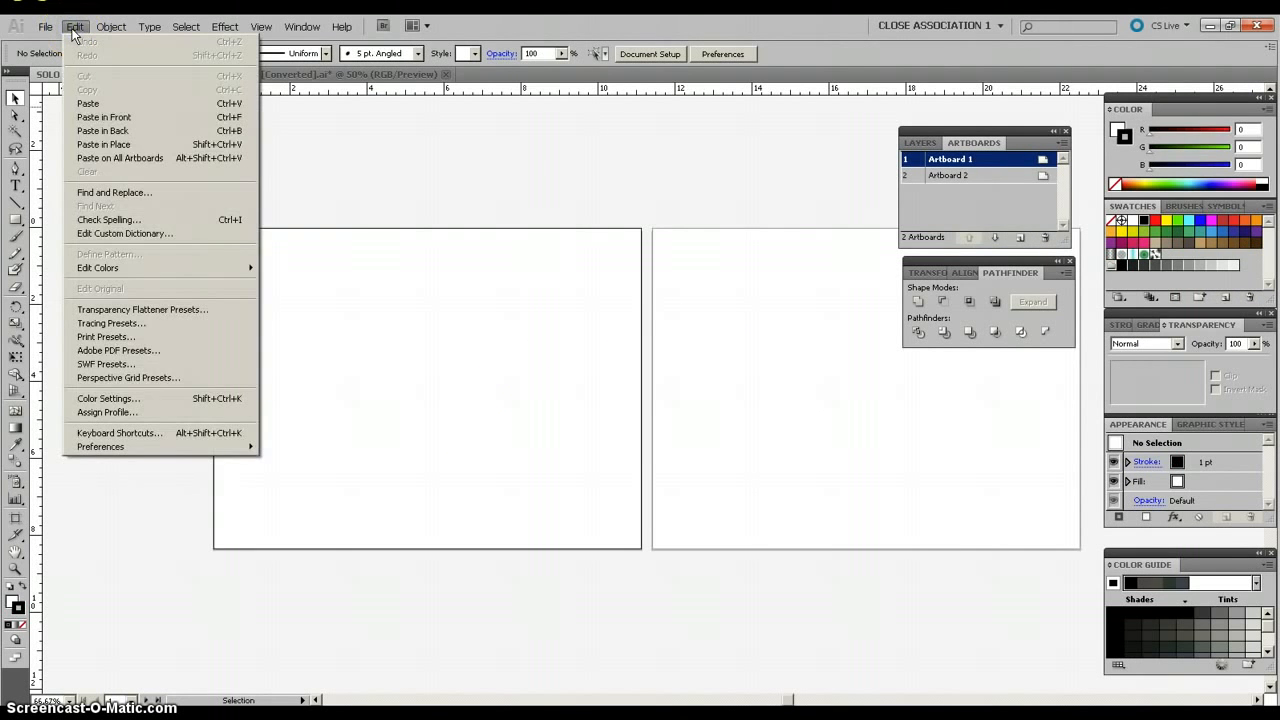
left_click(98, 120)
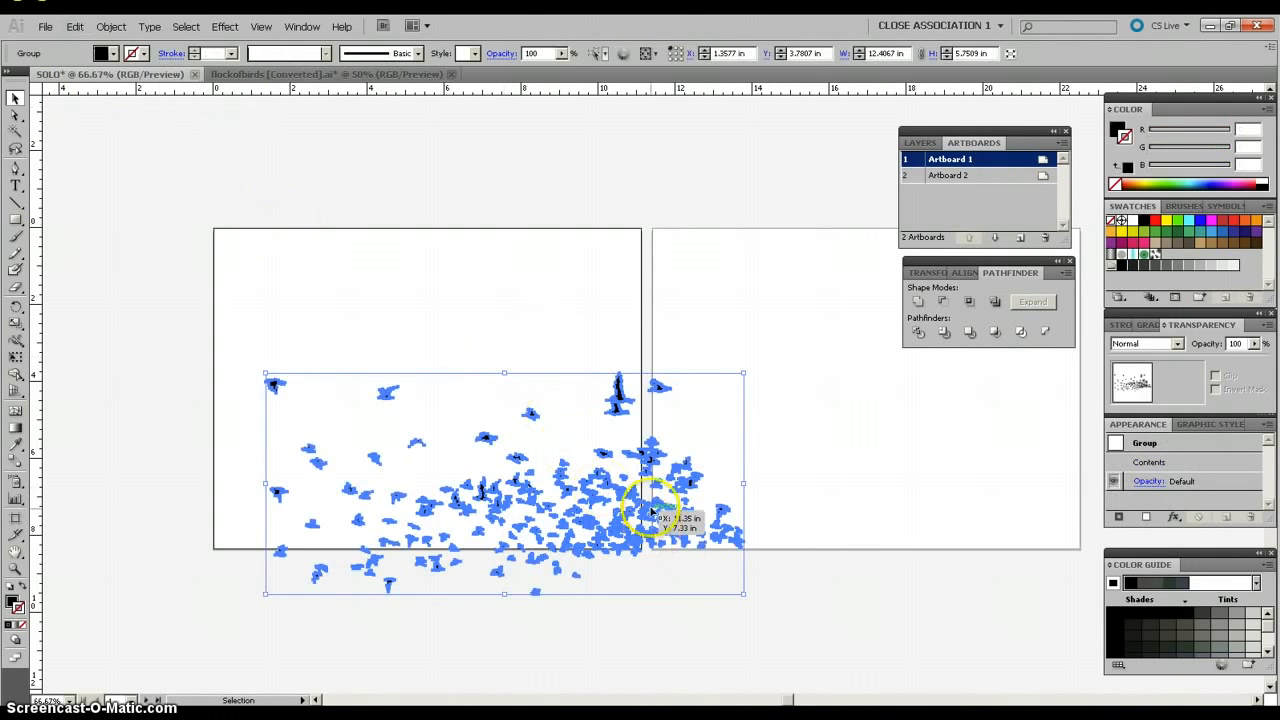
Scale the bird group down to about 8.69 by 4.03 in, position it within Artboard 1 and deselect it.
left_click_drag(632, 505, 527, 384)
left_click_drag(637, 363, 495, 364)
left_click_drag(400, 376, 508, 374)
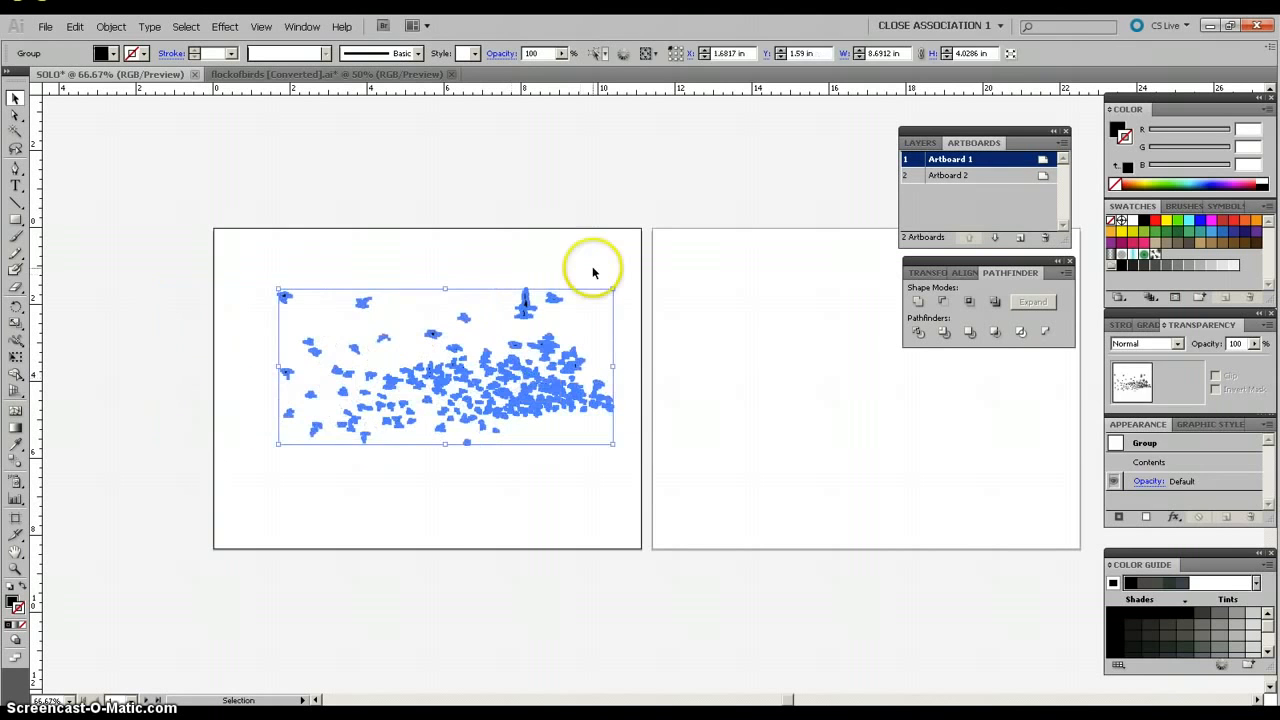
left_click(580, 250)
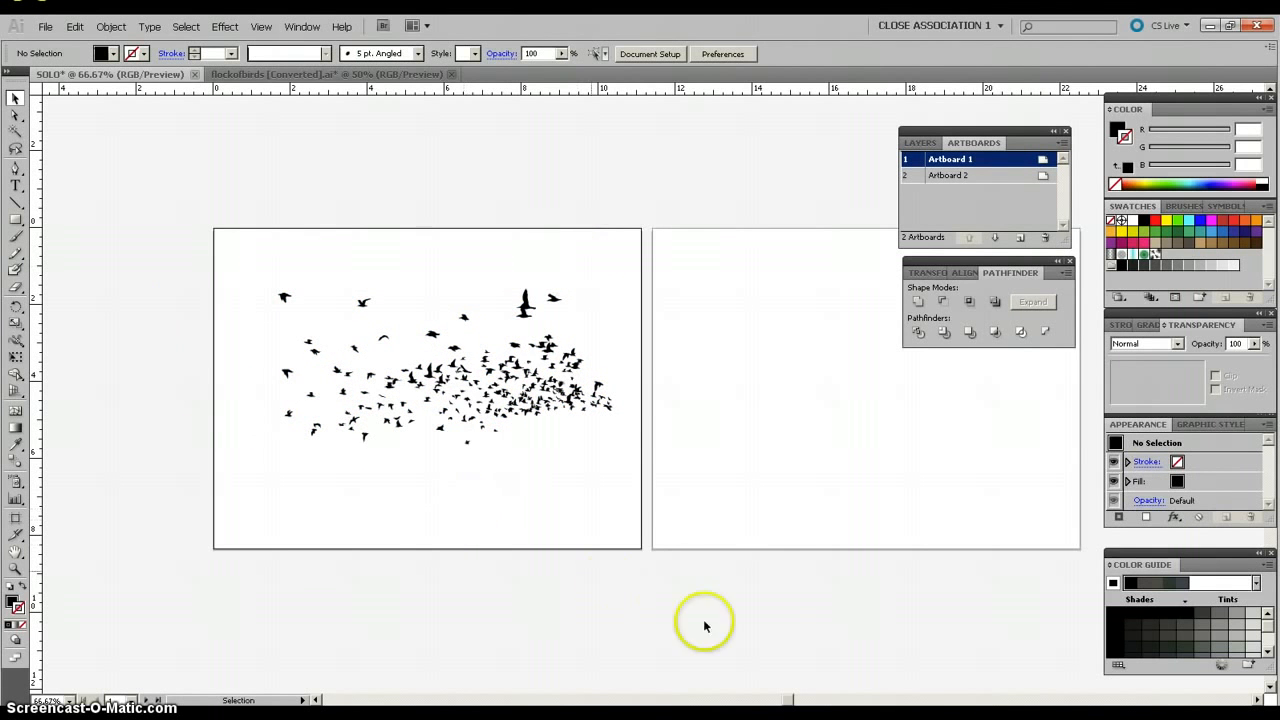
Create a text area about 9.79 by 5.65 in on Artboard 2 and enter "SOLO" in it.
left_click_drag(788, 701, 797, 700)
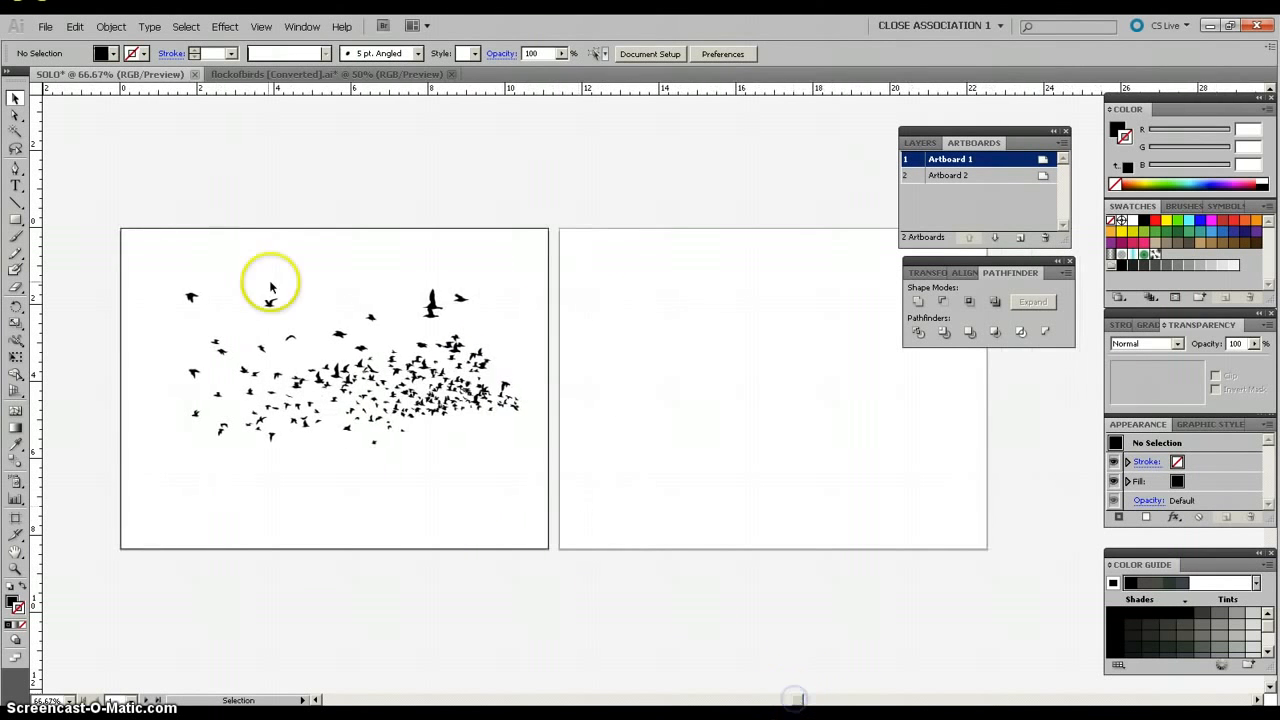
left_click(17, 190)
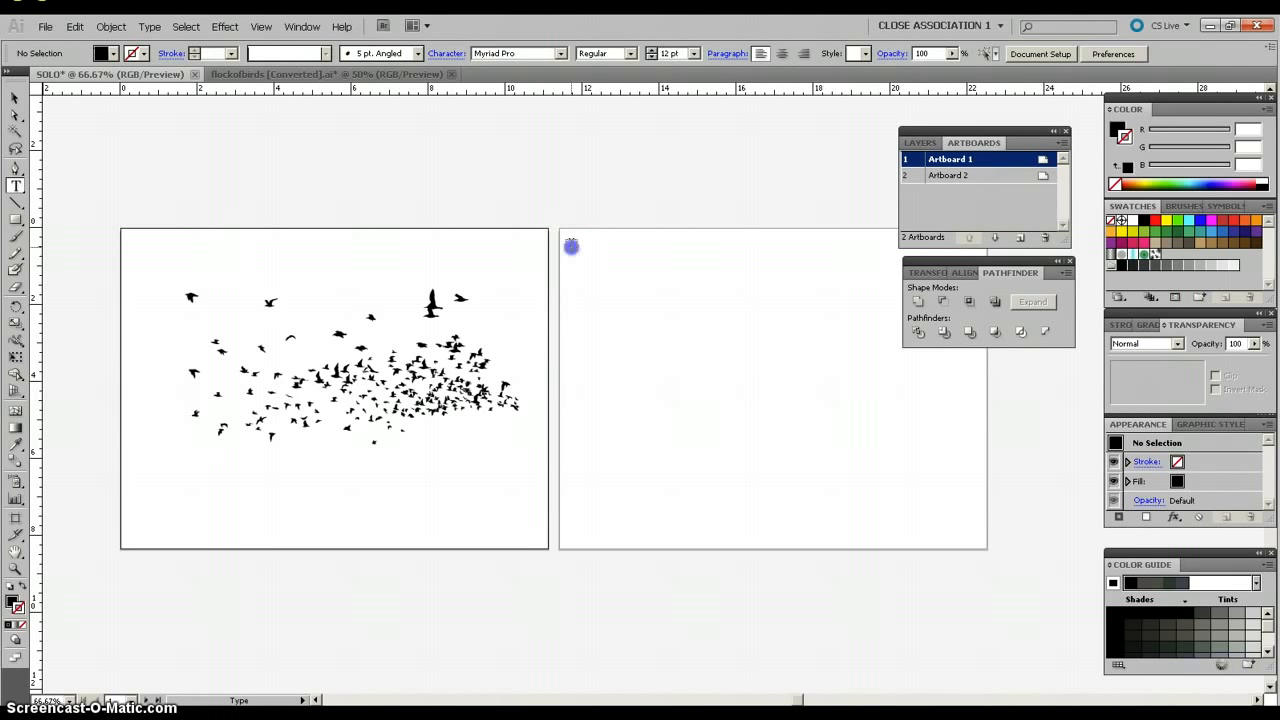
left_click_drag(571, 246, 949, 461)
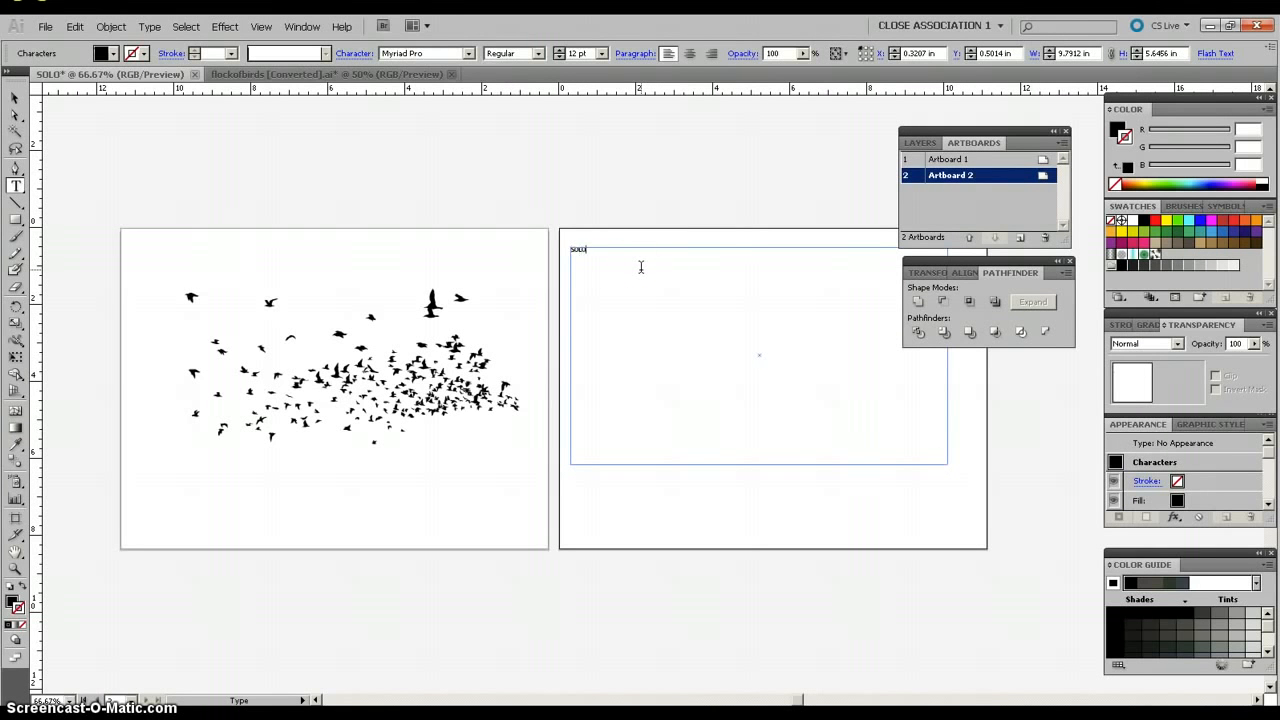
type("SOLO")
Format the word SOLO at 60 pt in the Bold style.
left_click(590, 249)
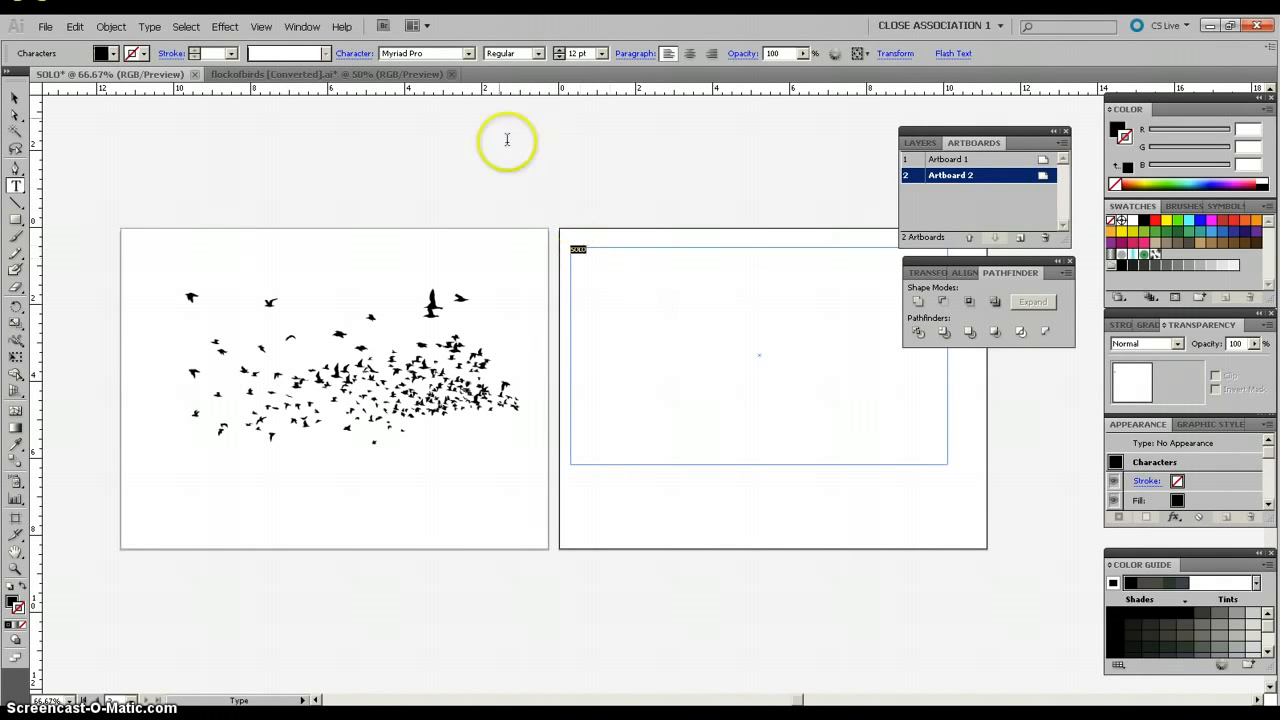
left_click(603, 54)
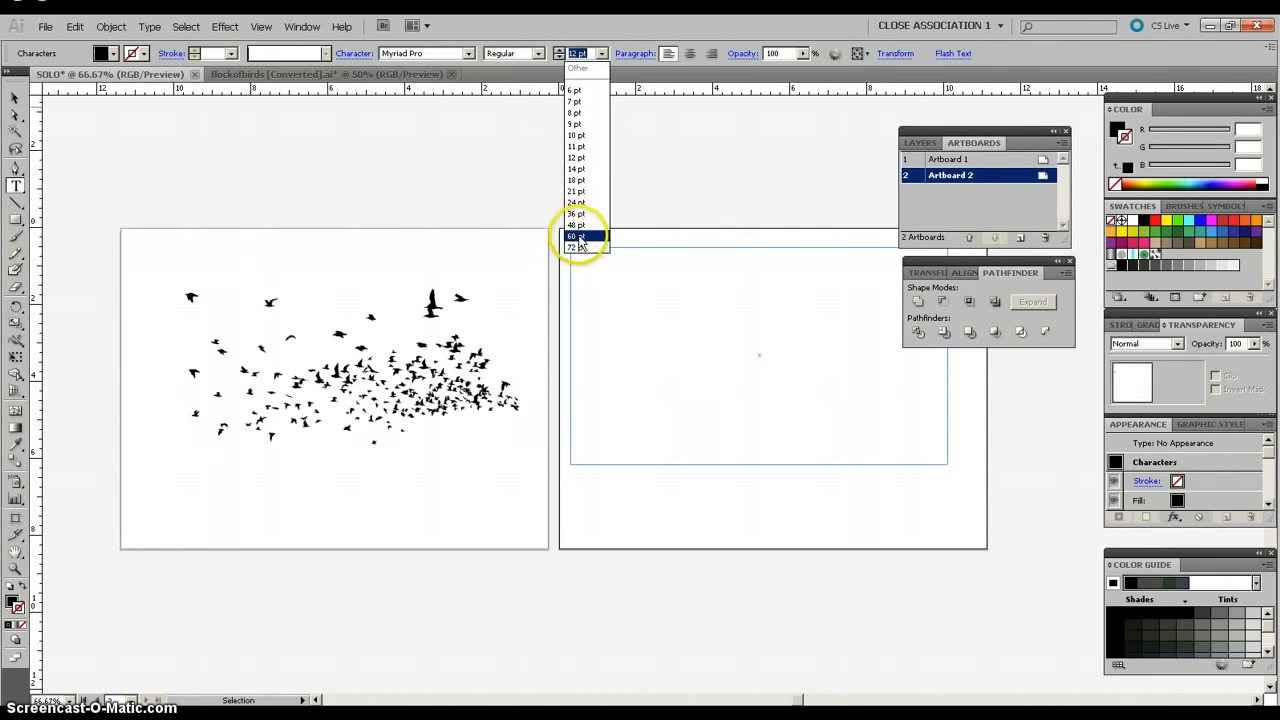
left_click(578, 237)
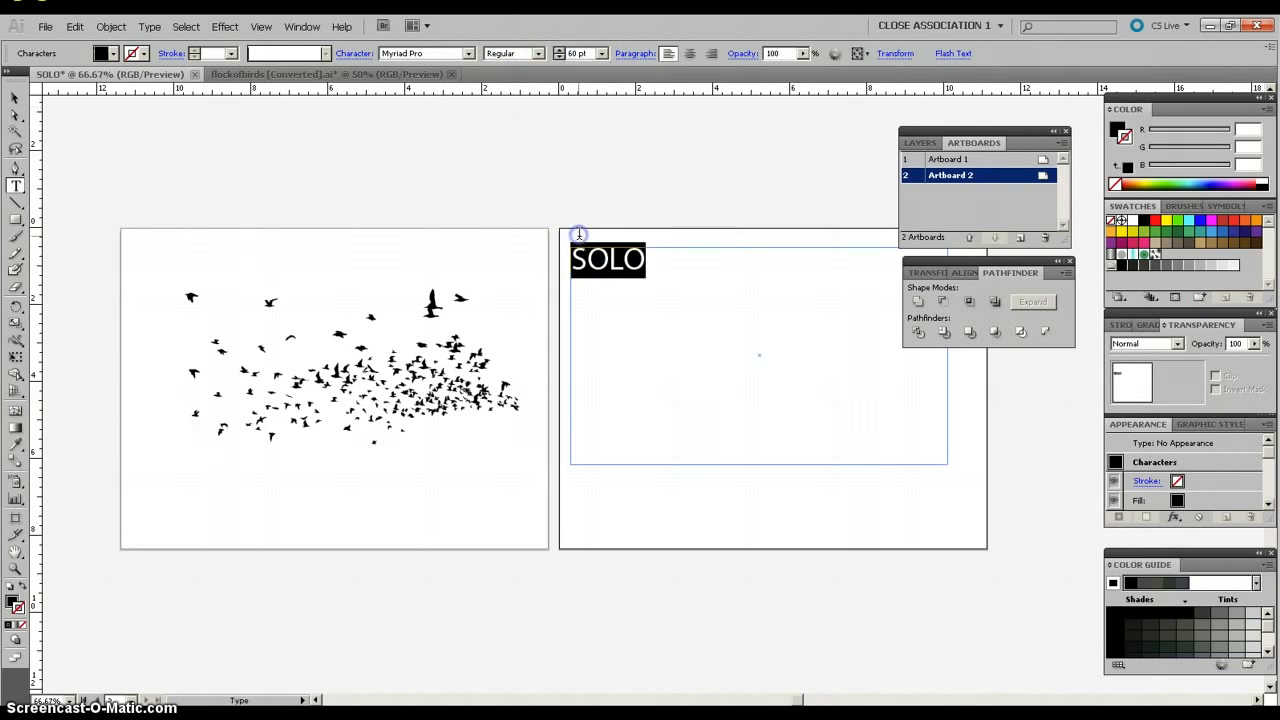
left_click(538, 54)
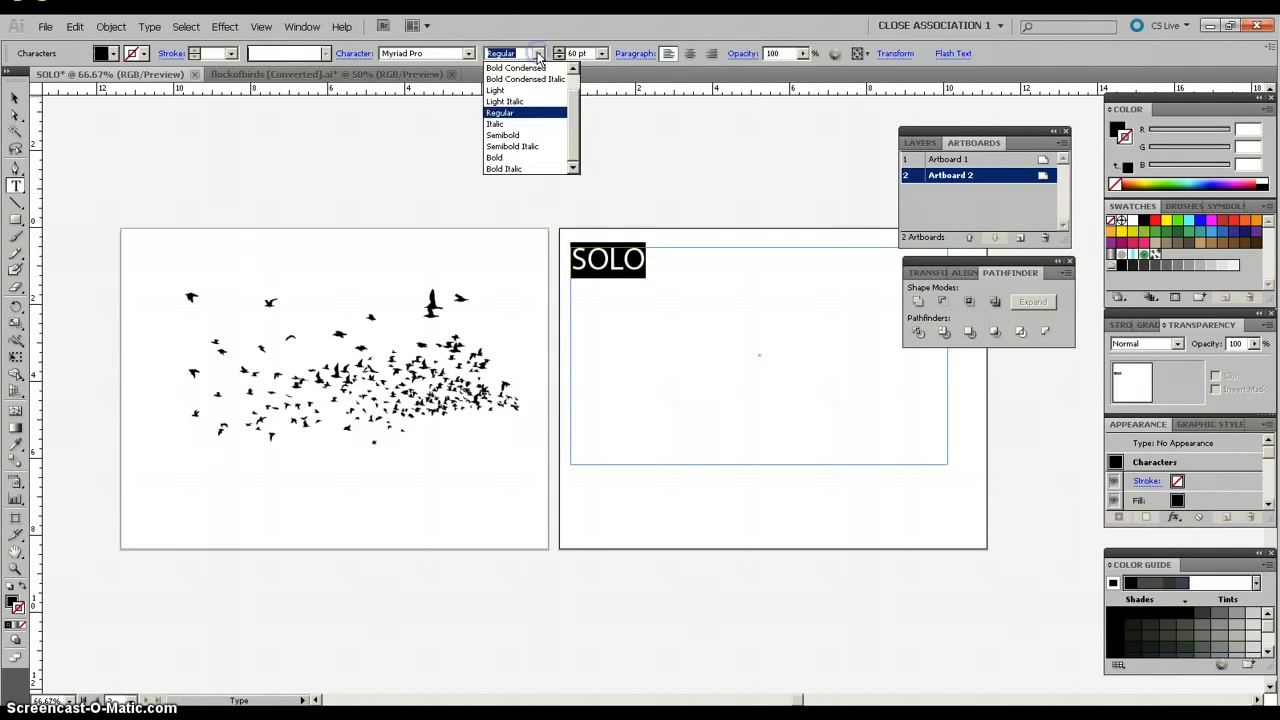
left_click(510, 162)
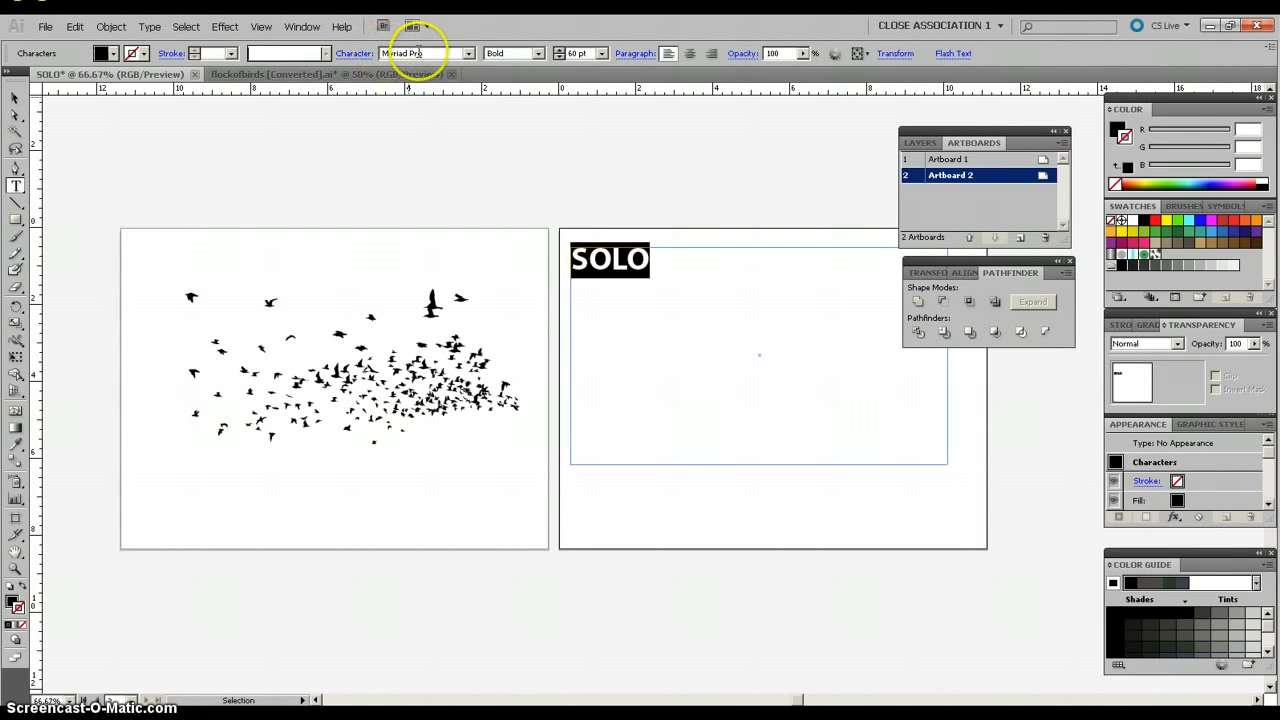
left_click(652, 257)
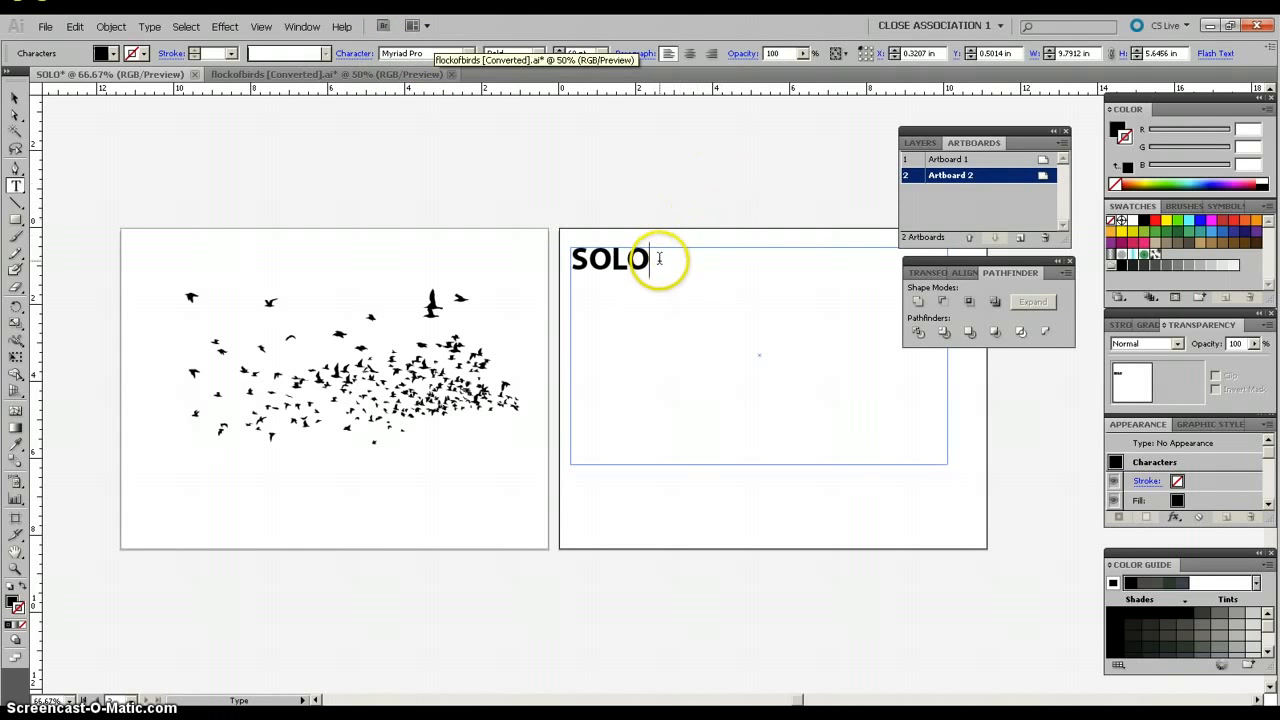
Tighten the tracking of the word SOLO until its letters overlap slightly.
left_click_drag(654, 258, 565, 252)
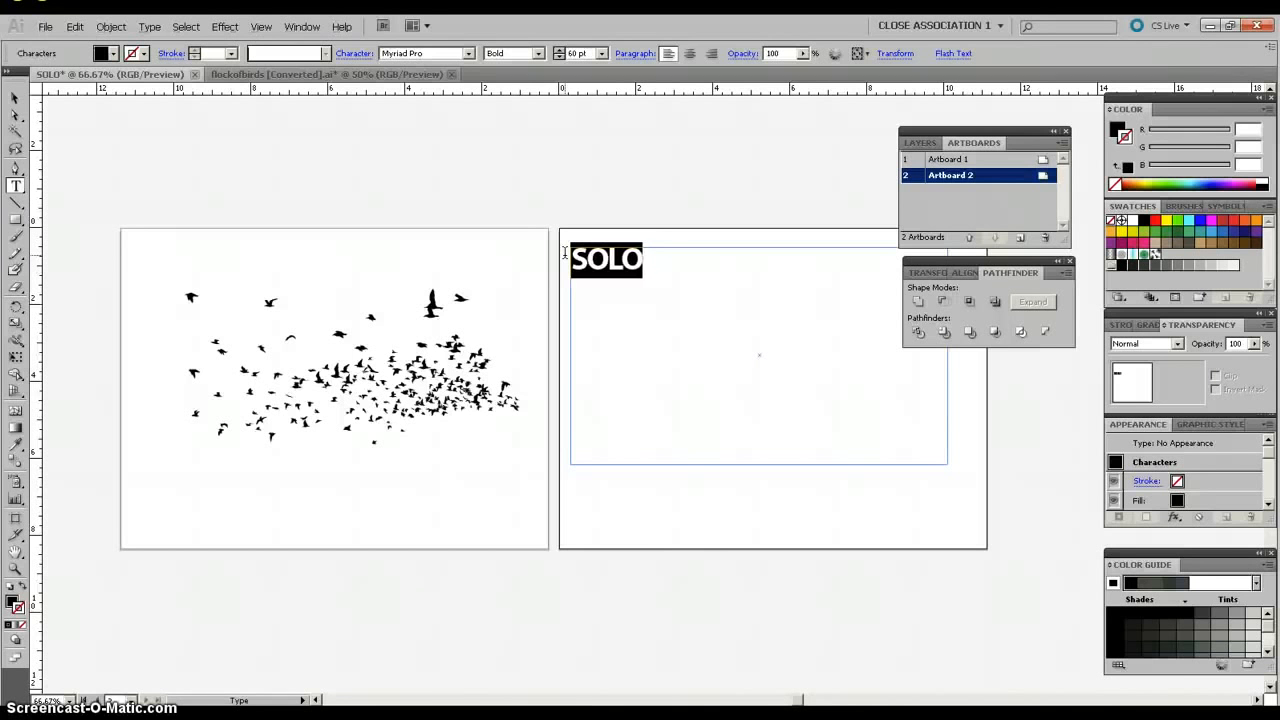
key("alt+Right")
key("alt+Right")
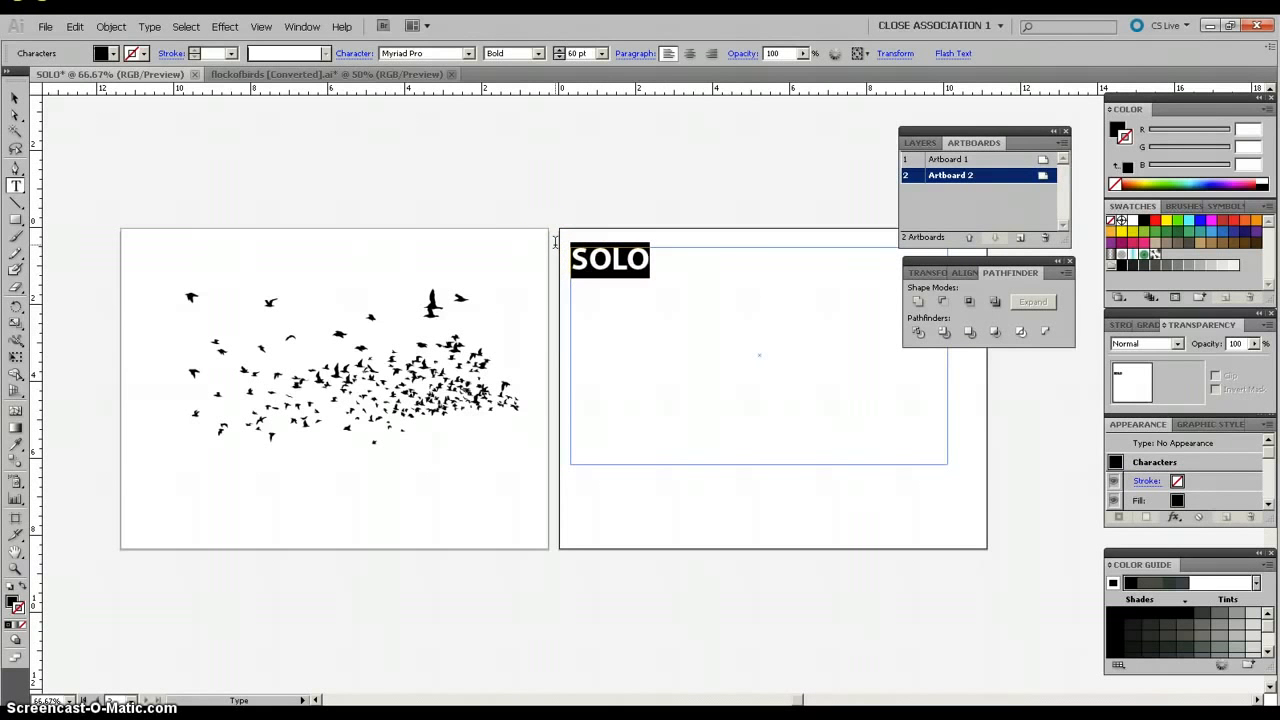
key("alt+Right")
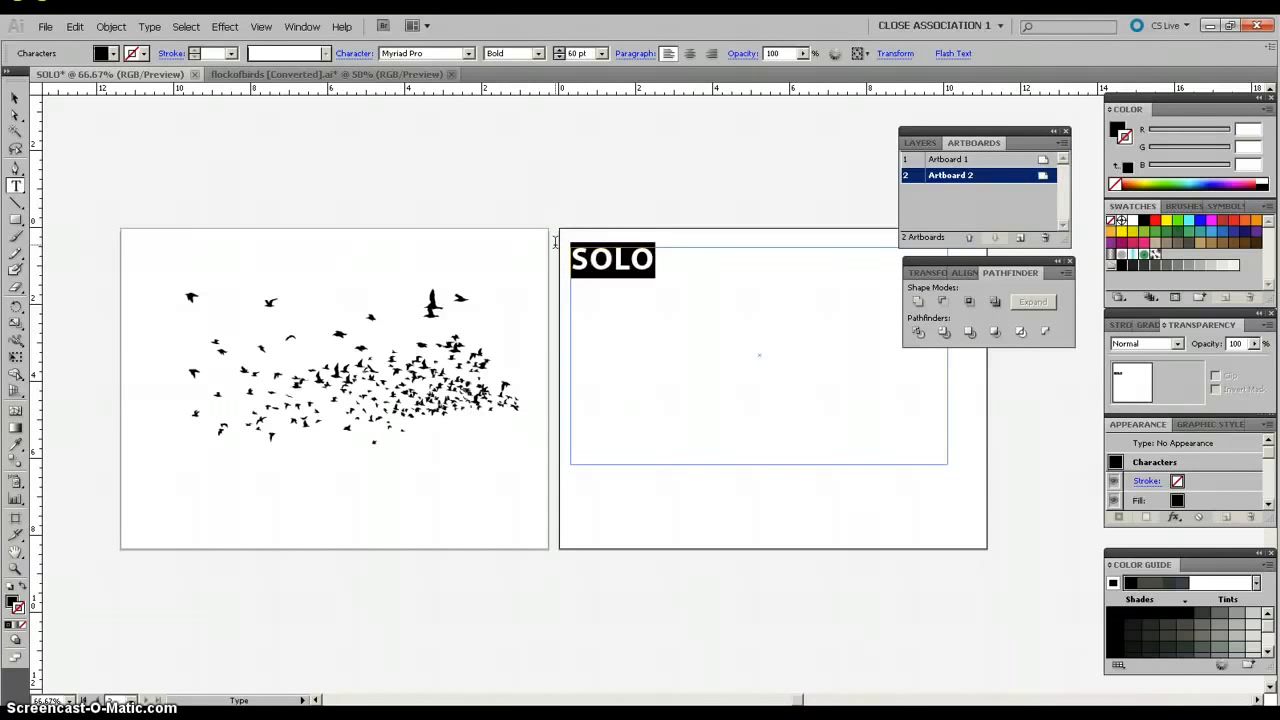
key("alt+Left")
key("alt+Left")
key("alt+Left")
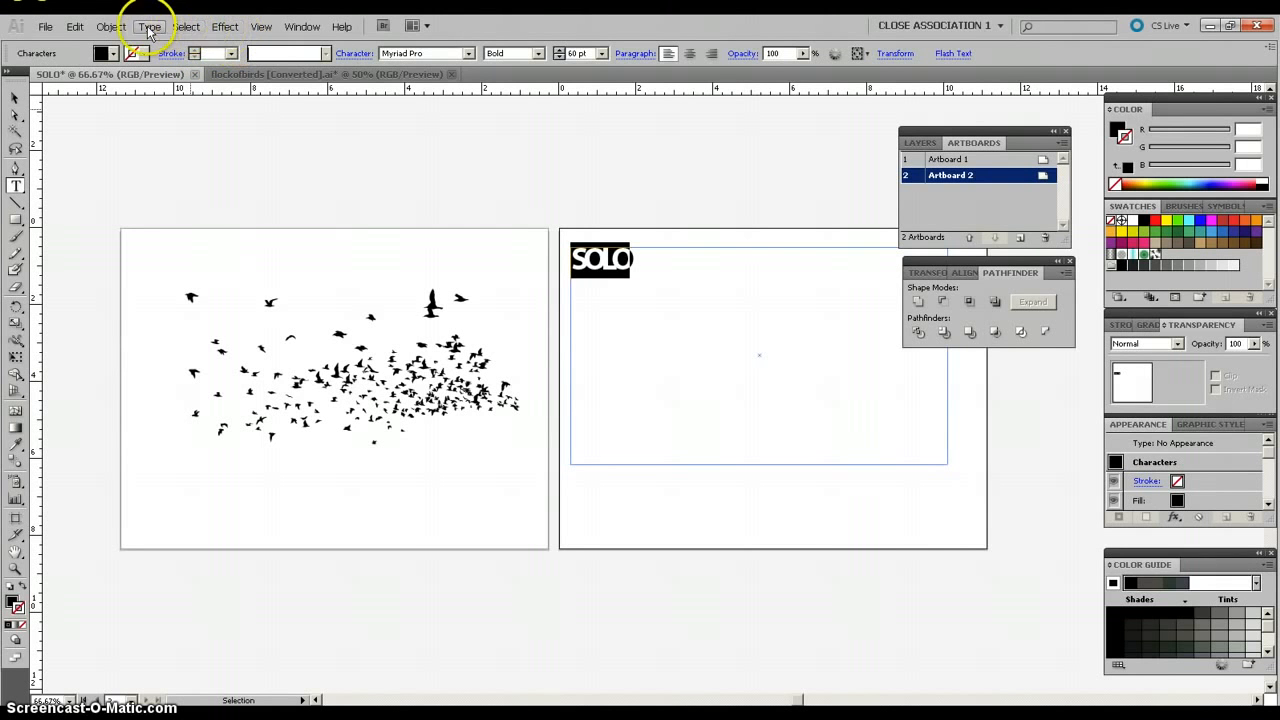
Select the SOLO text as an object and convert it to outlines.
left_click(112, 27)
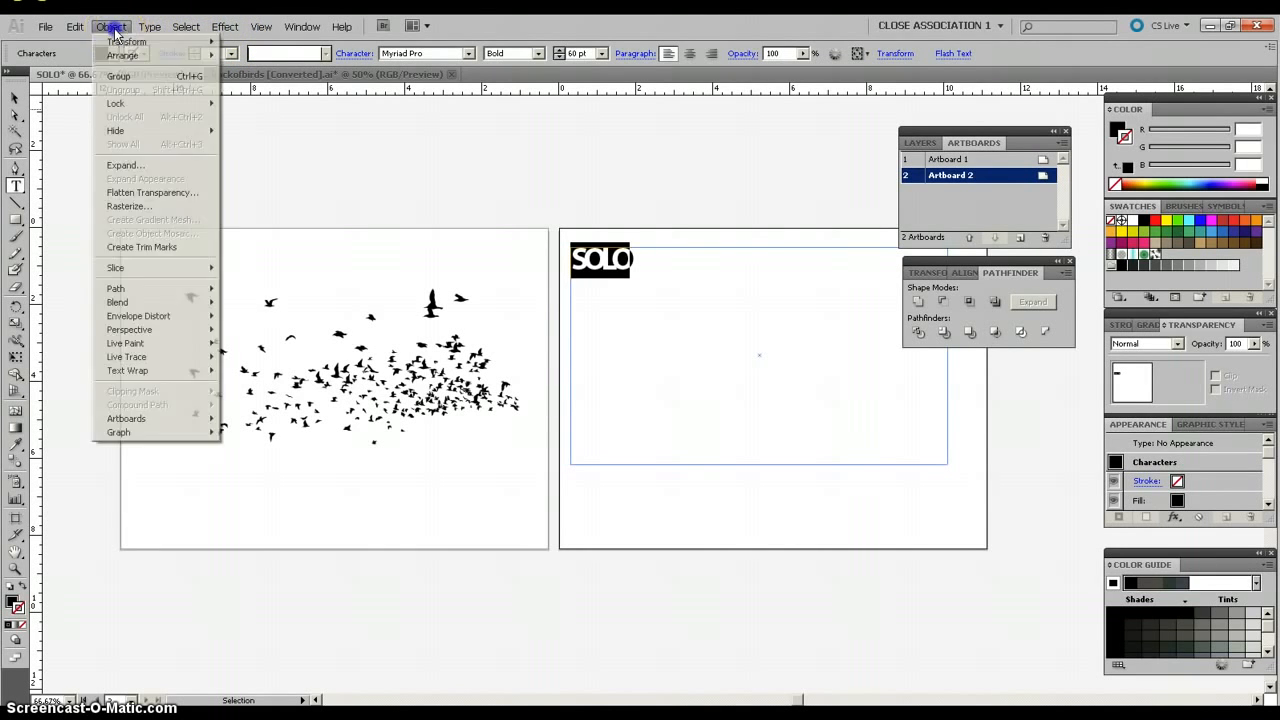
mouse_move(152, 34)
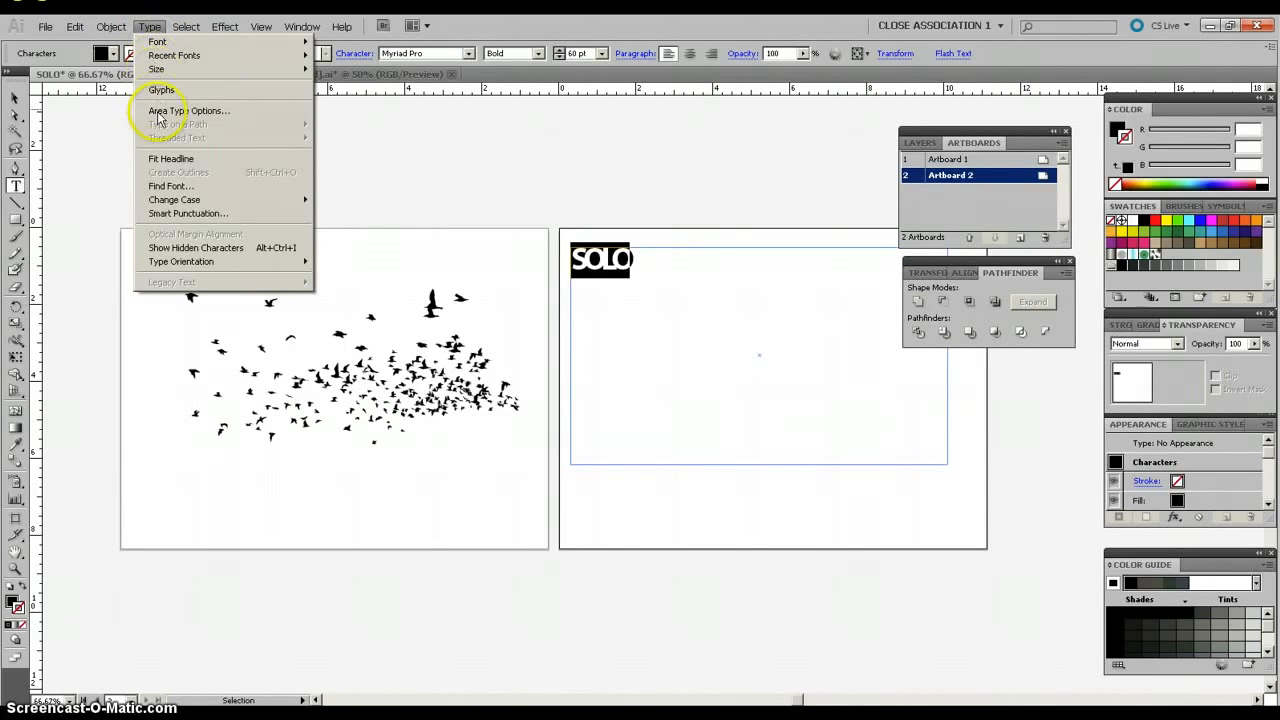
left_click(149, 27)
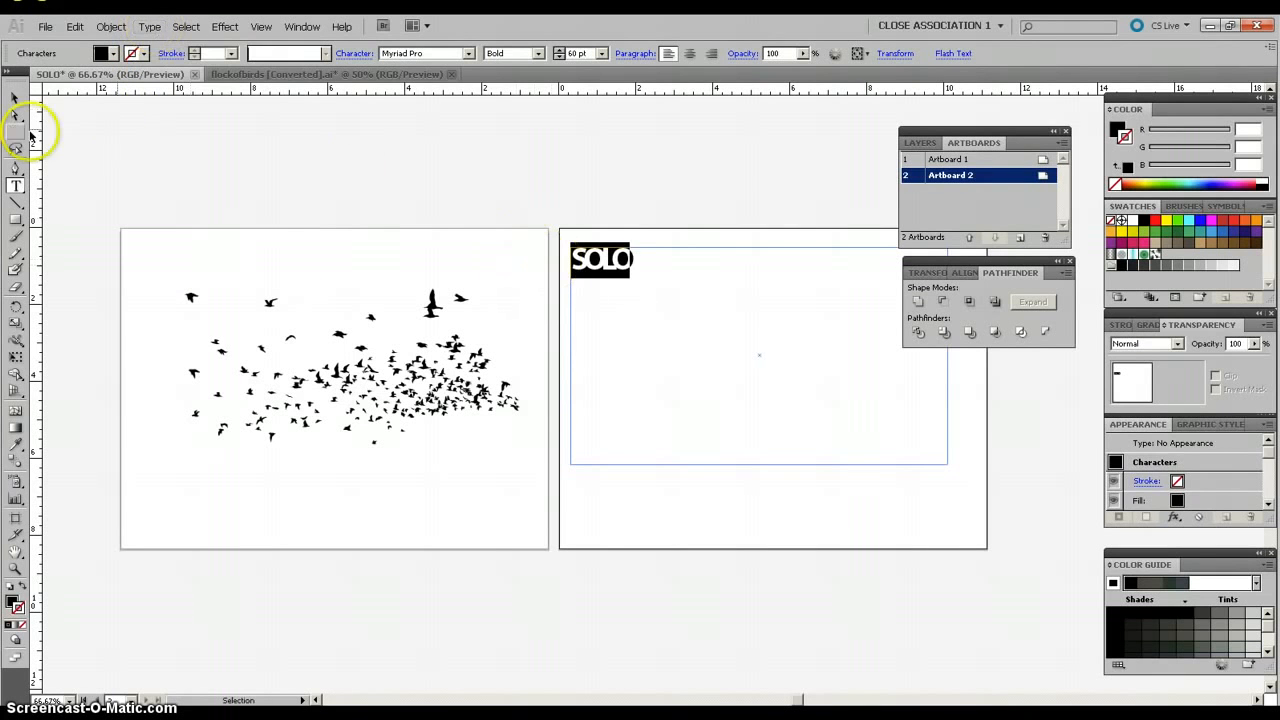
left_click(14, 97)
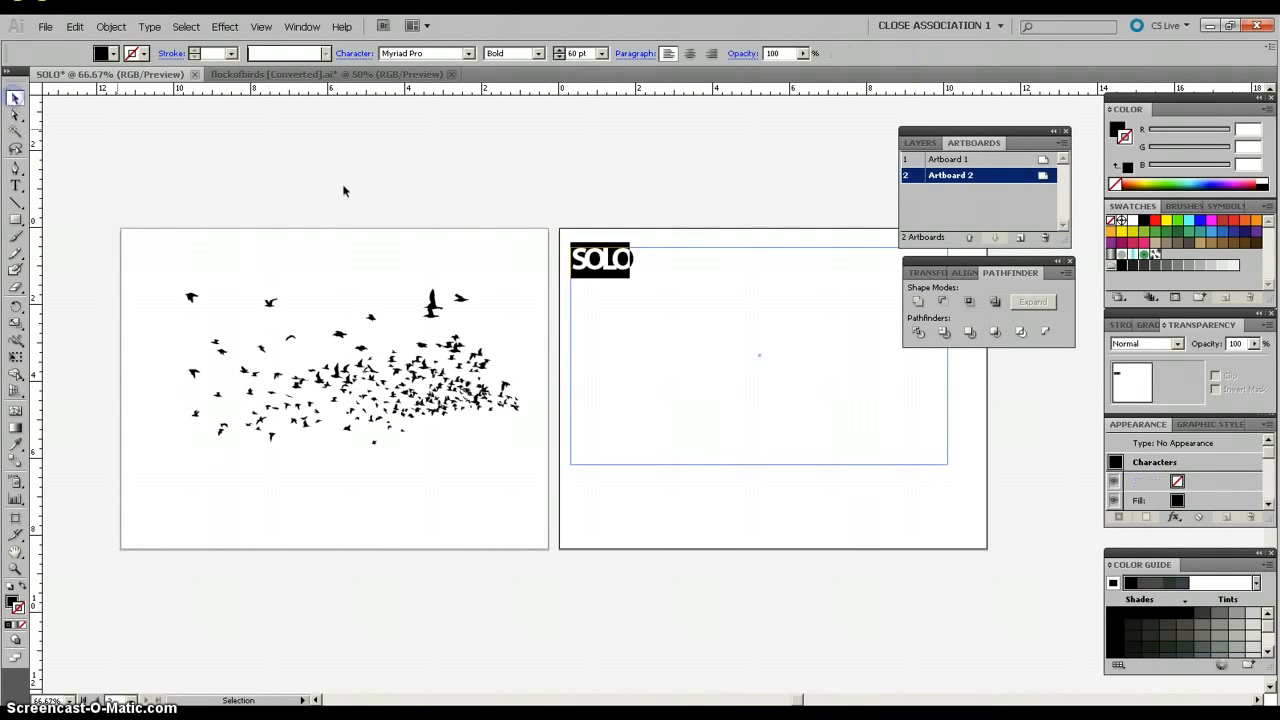
left_click(573, 221)
left_click(595, 258)
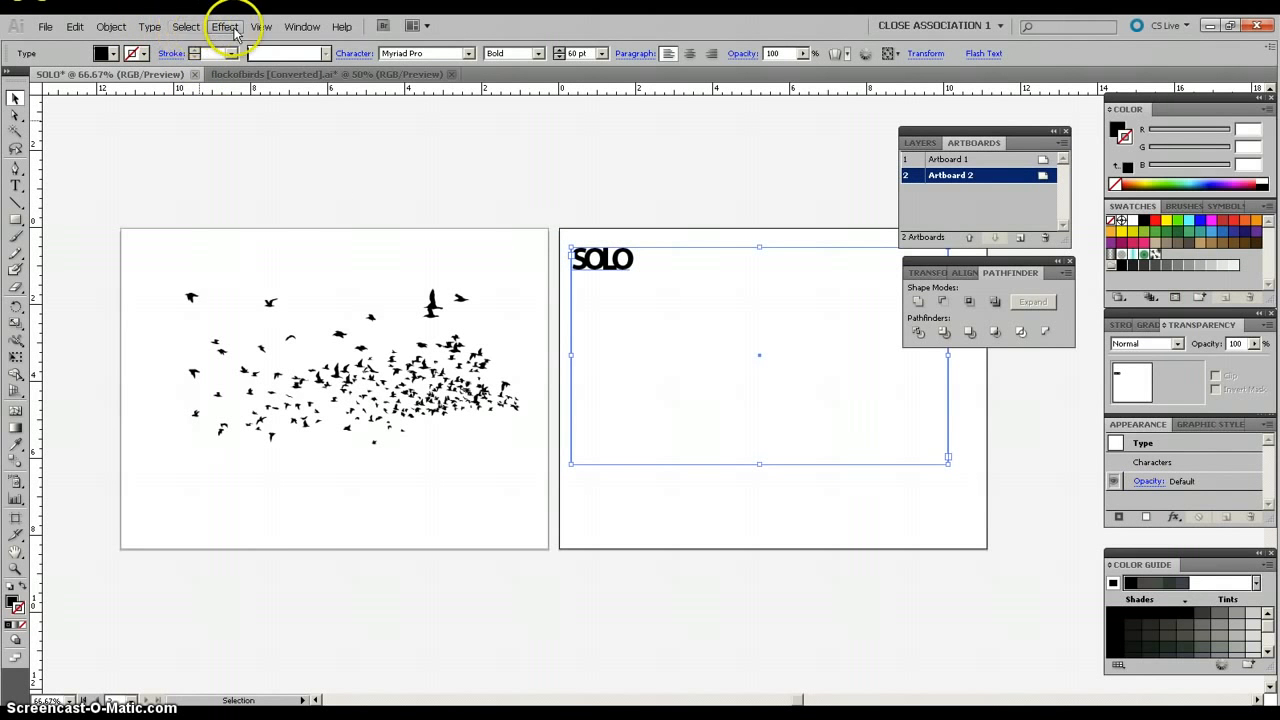
left_click(152, 28)
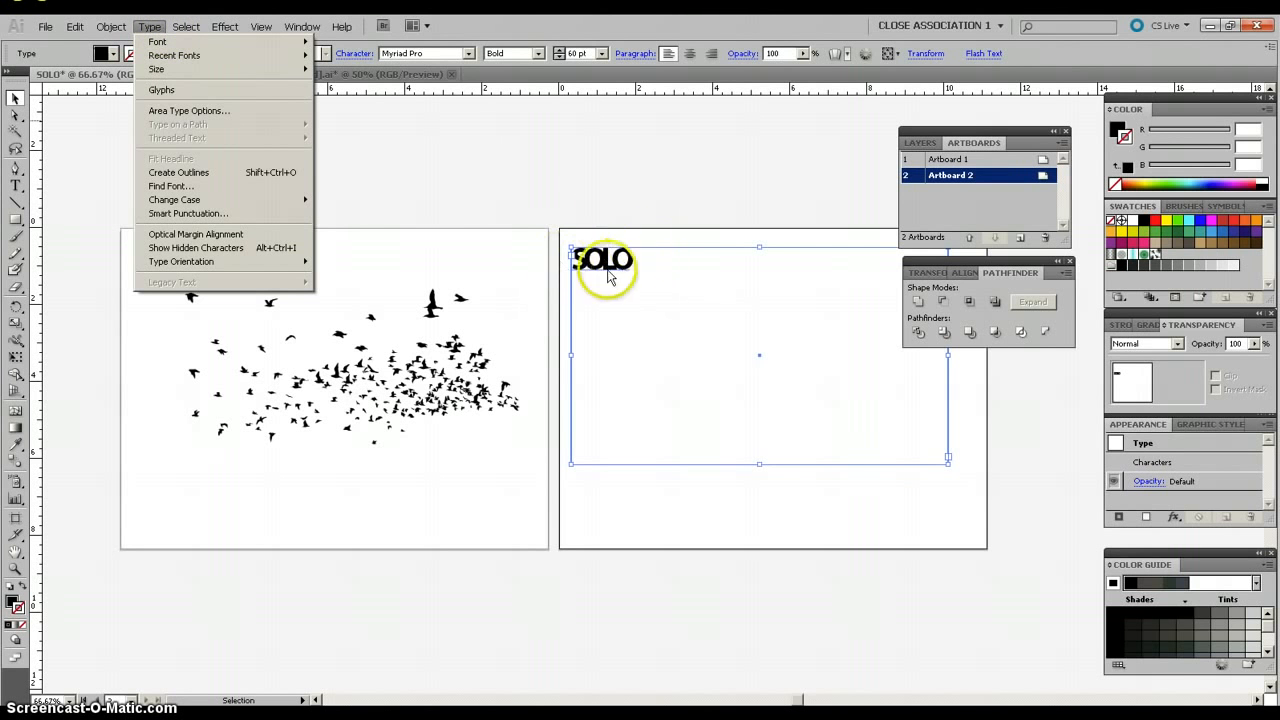
left_click(190, 173)
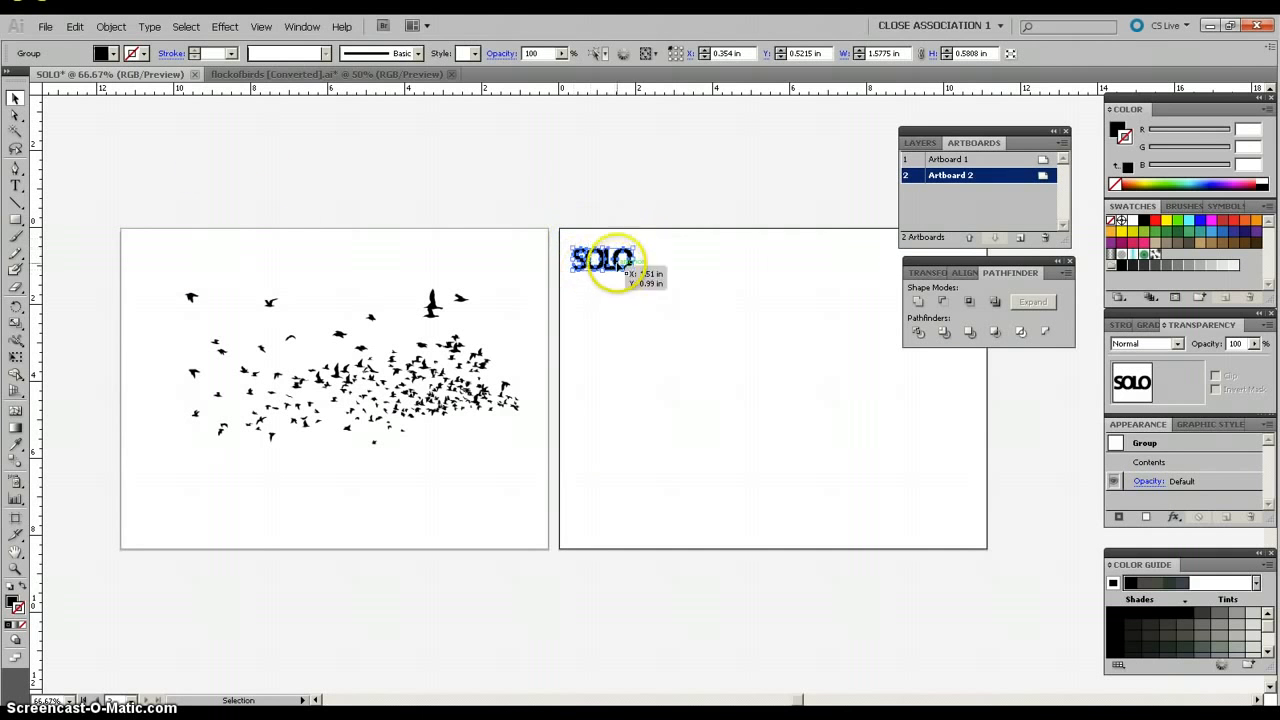
Enlarge the outlined SOLO lettering to about 8.79 by 3.23 in and move it near the centre of Artboard 2.
left_click_drag(636, 272, 910, 421)
left_click(801, 700)
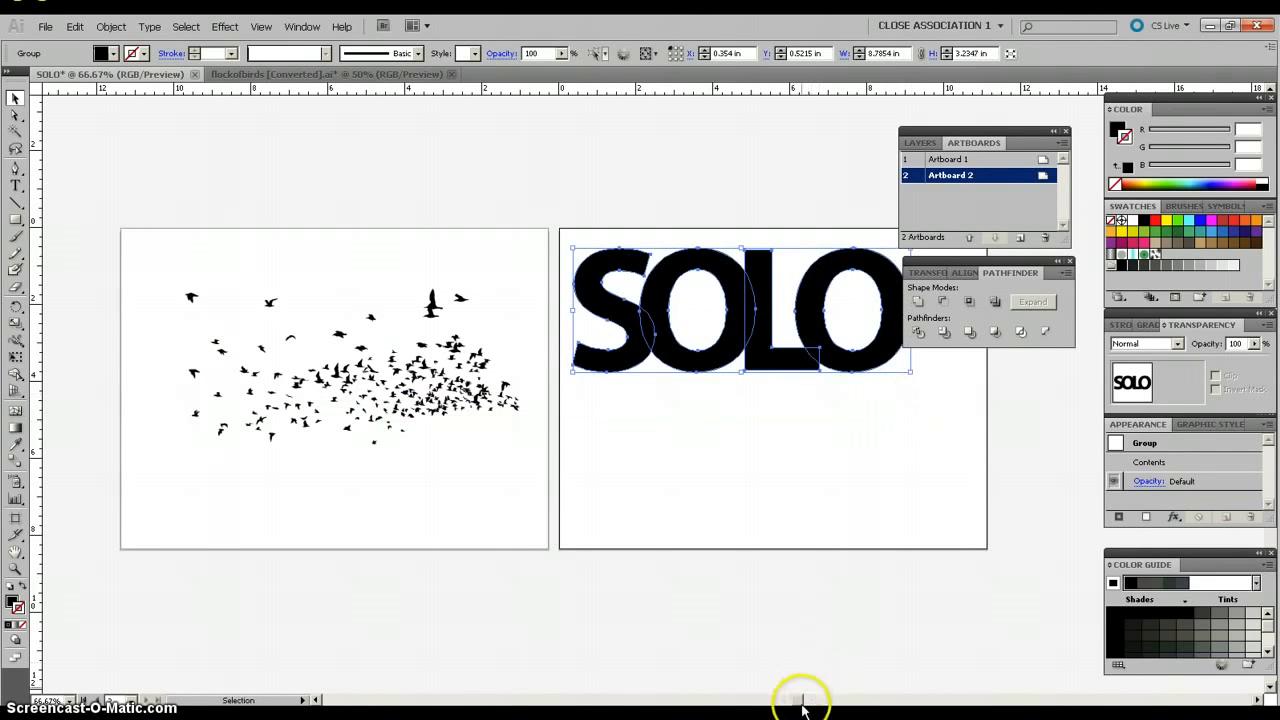
left_click_drag(801, 700, 816, 700)
left_click_drag(491, 309, 528, 398)
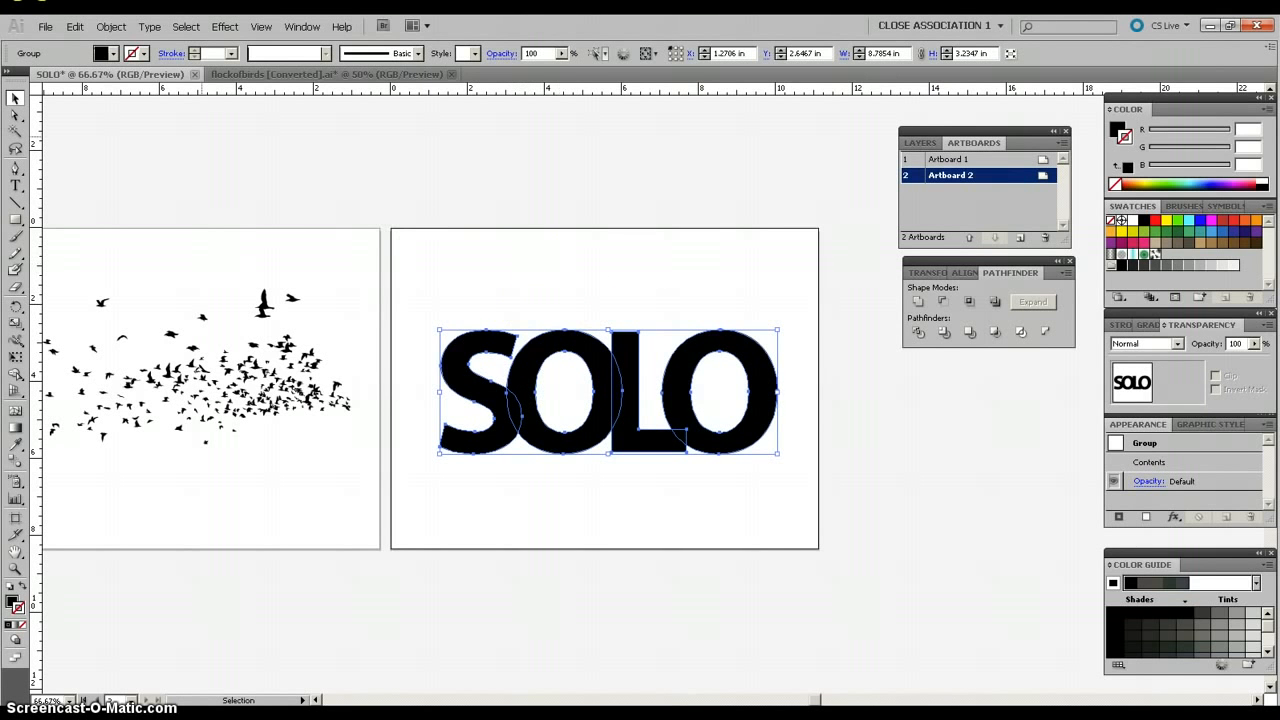
Group the outlined SOLO letters on Artboard 2 and deselect them.
left_click(100, 30)
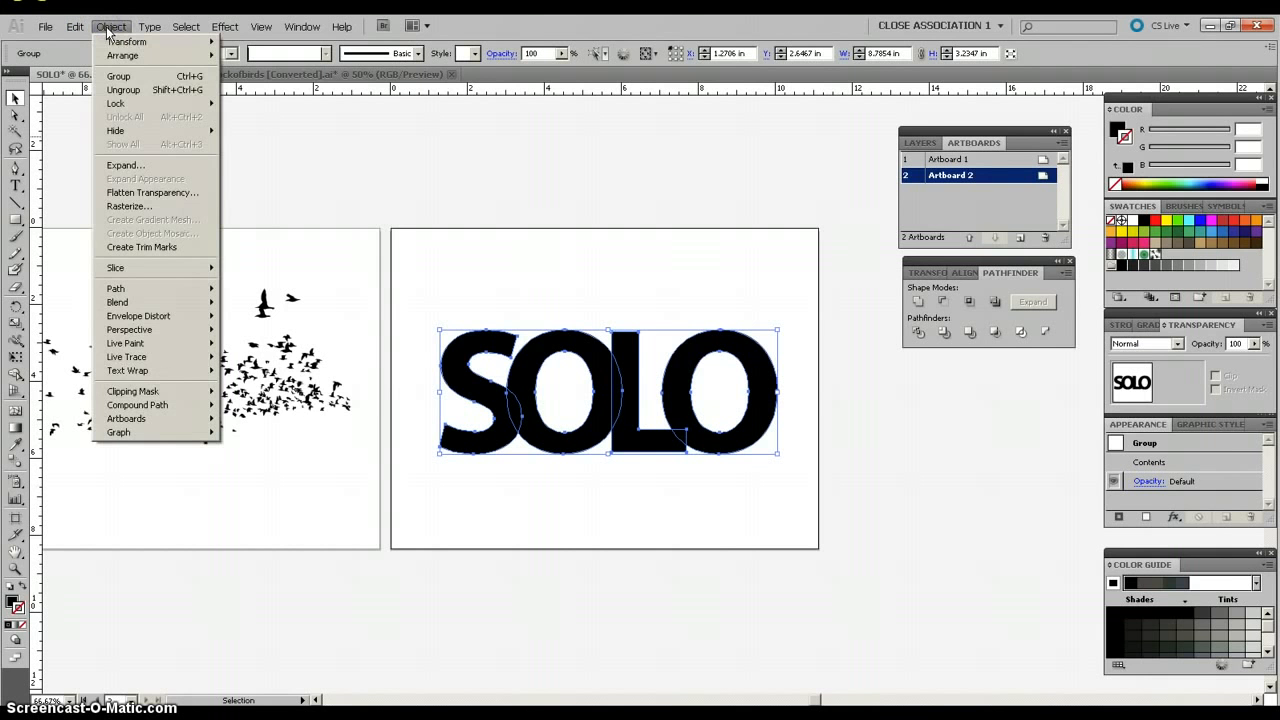
left_click(118, 76)
left_click(549, 343)
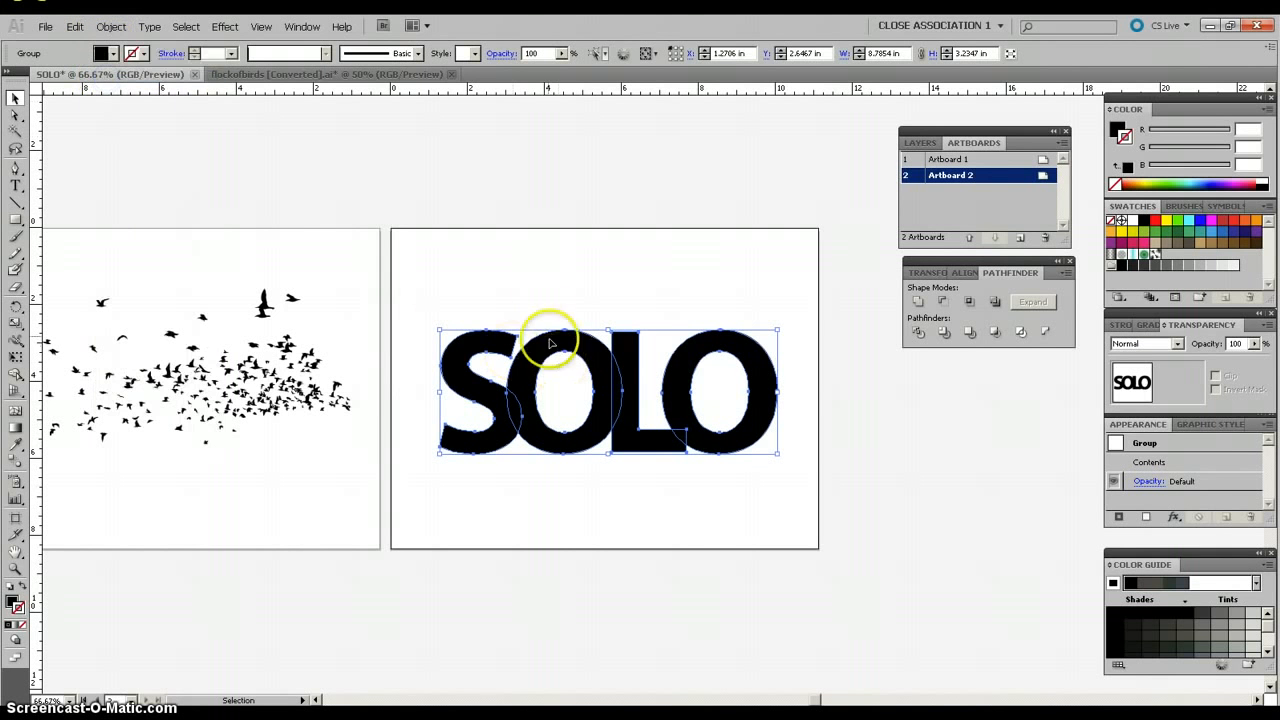
left_click(547, 307)
left_click(495, 338)
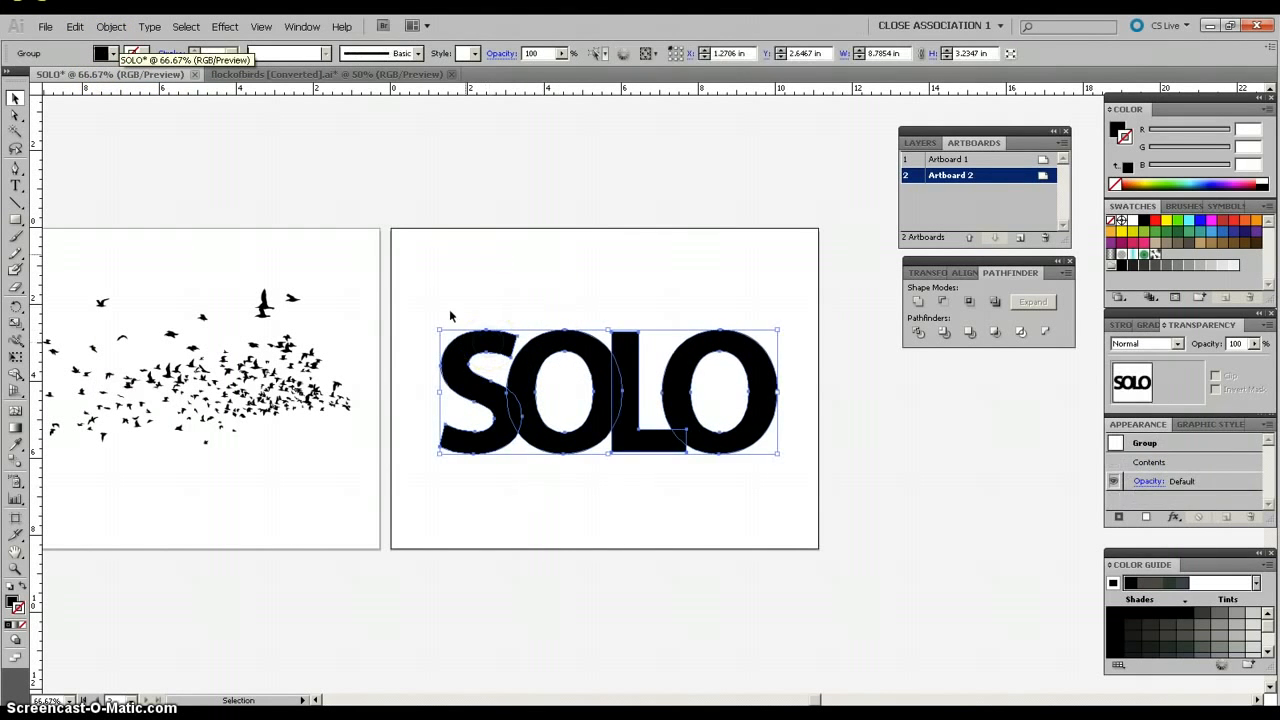
left_click(122, 29)
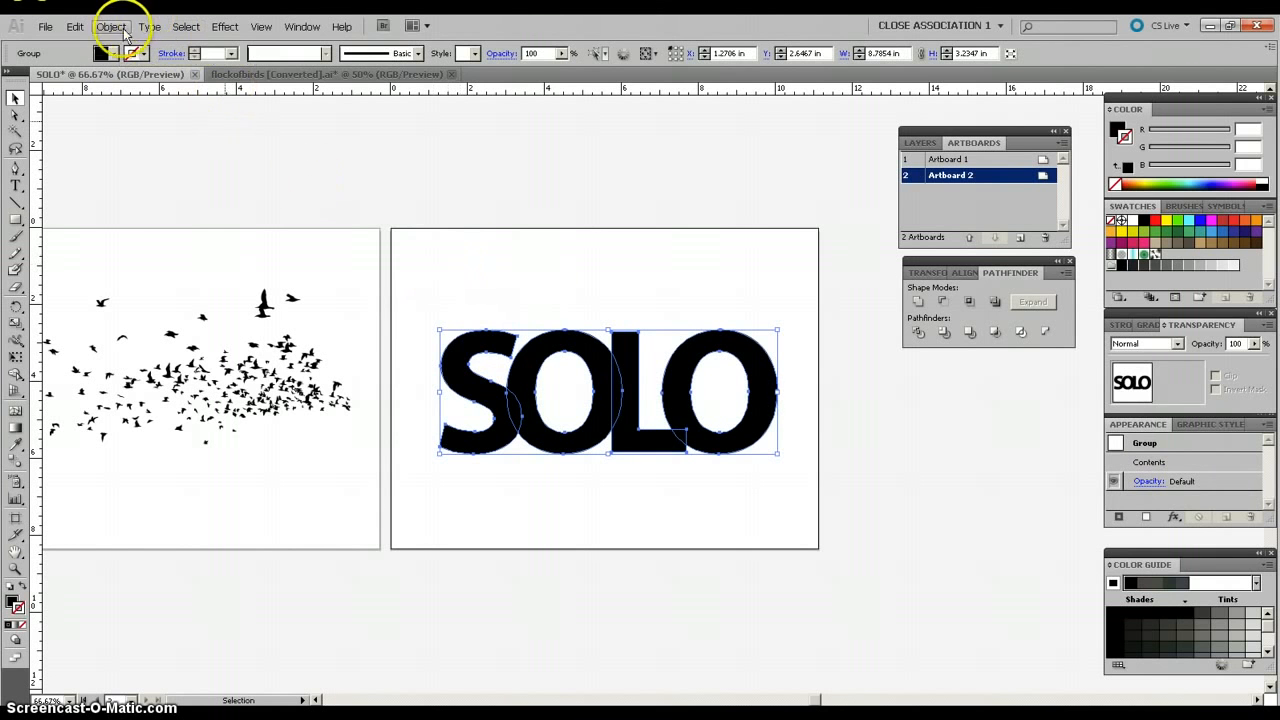
left_click(436, 303)
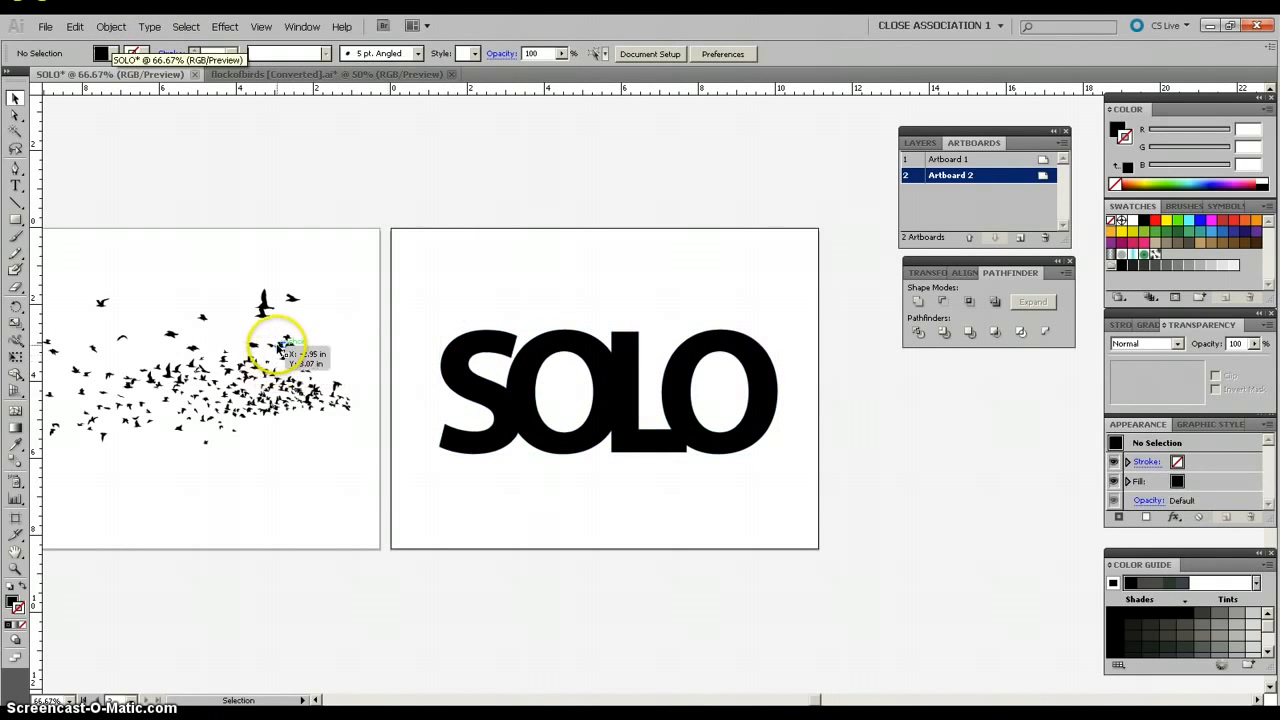
Move the flock of birds from Artboard 1 over the SOLO lettering and enlarge it to about 10.92 by 5.06 in.
left_click_drag(280, 348, 681, 356)
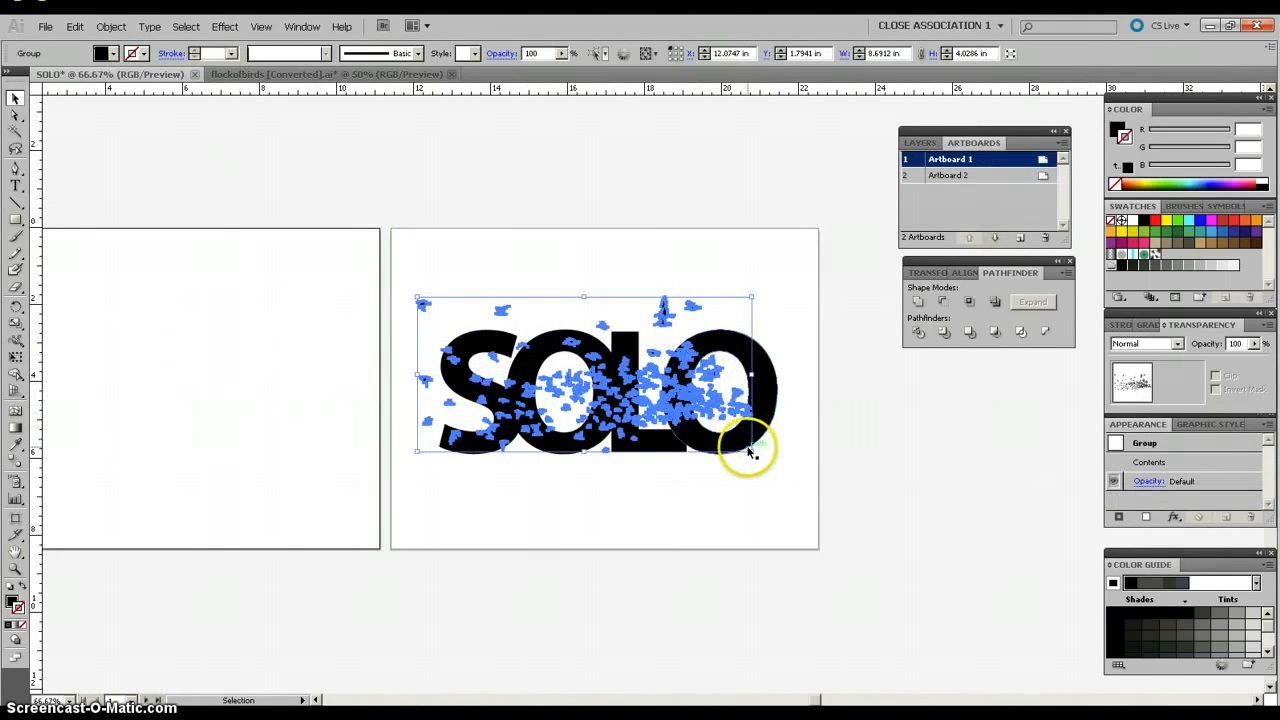
left_click_drag(752, 451, 785, 483)
left_click(571, 371)
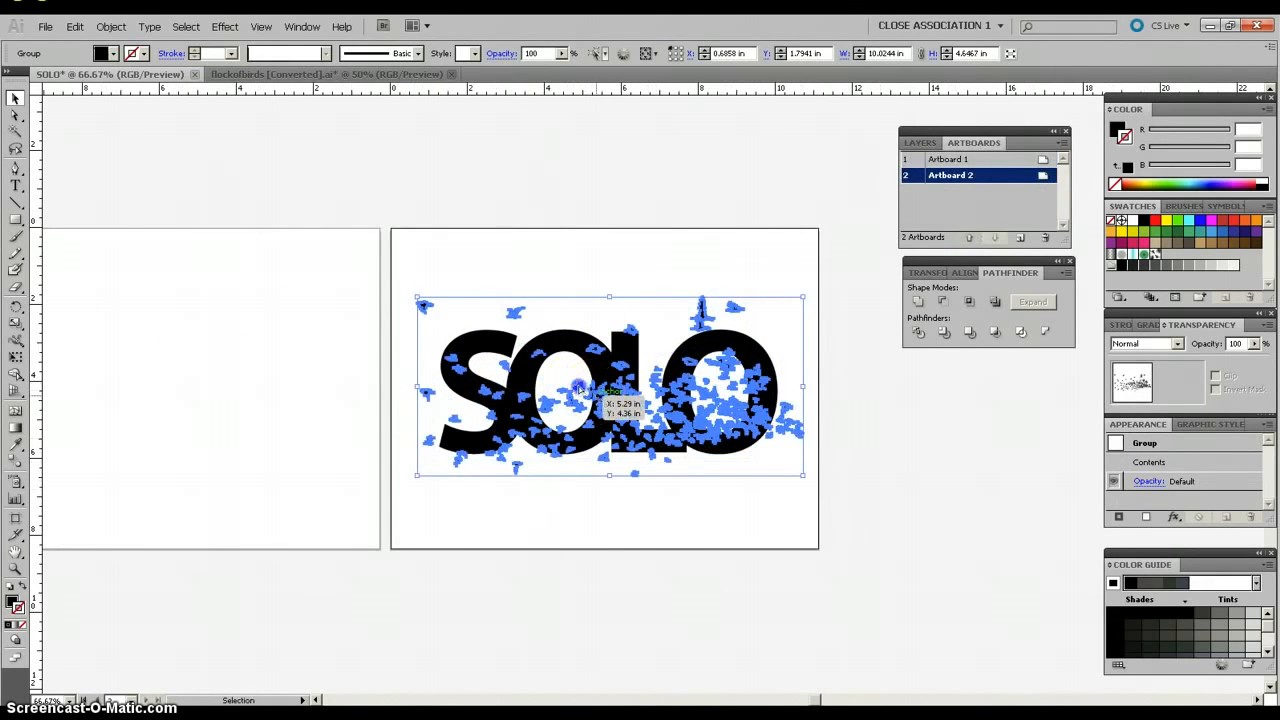
left_click_drag(578, 388, 546, 362)
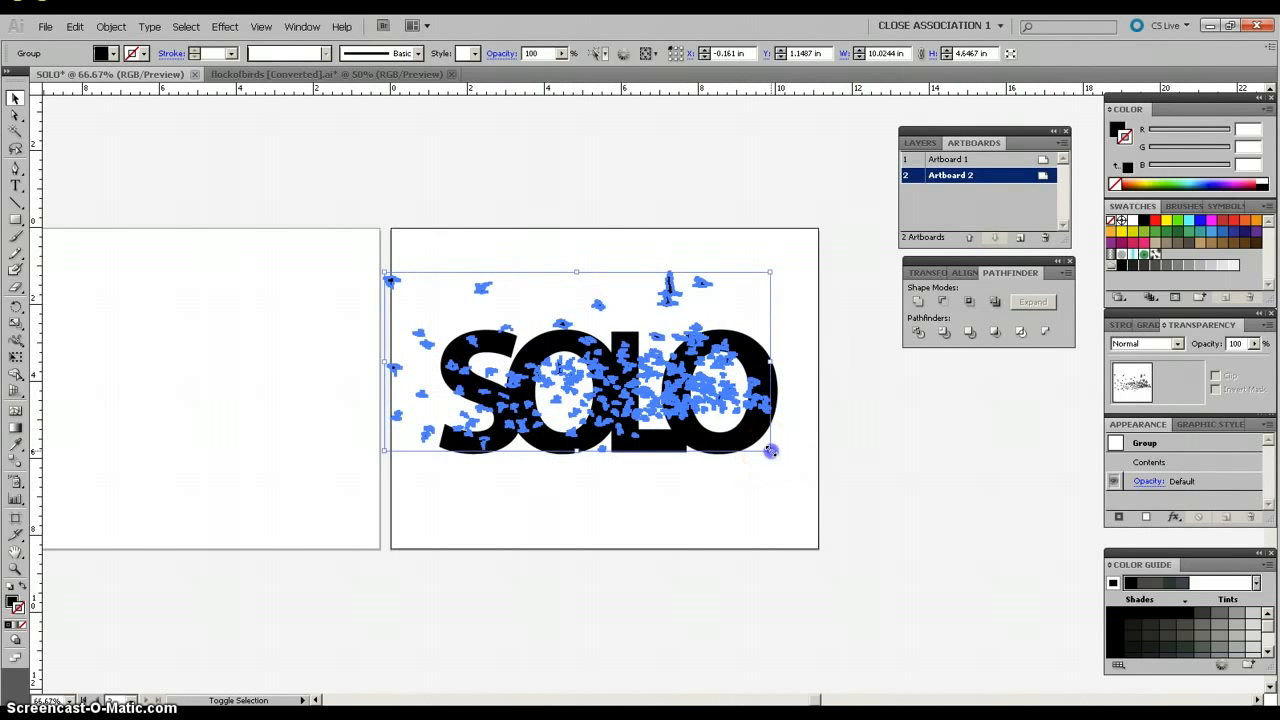
left_click_drag(770, 451, 808, 490)
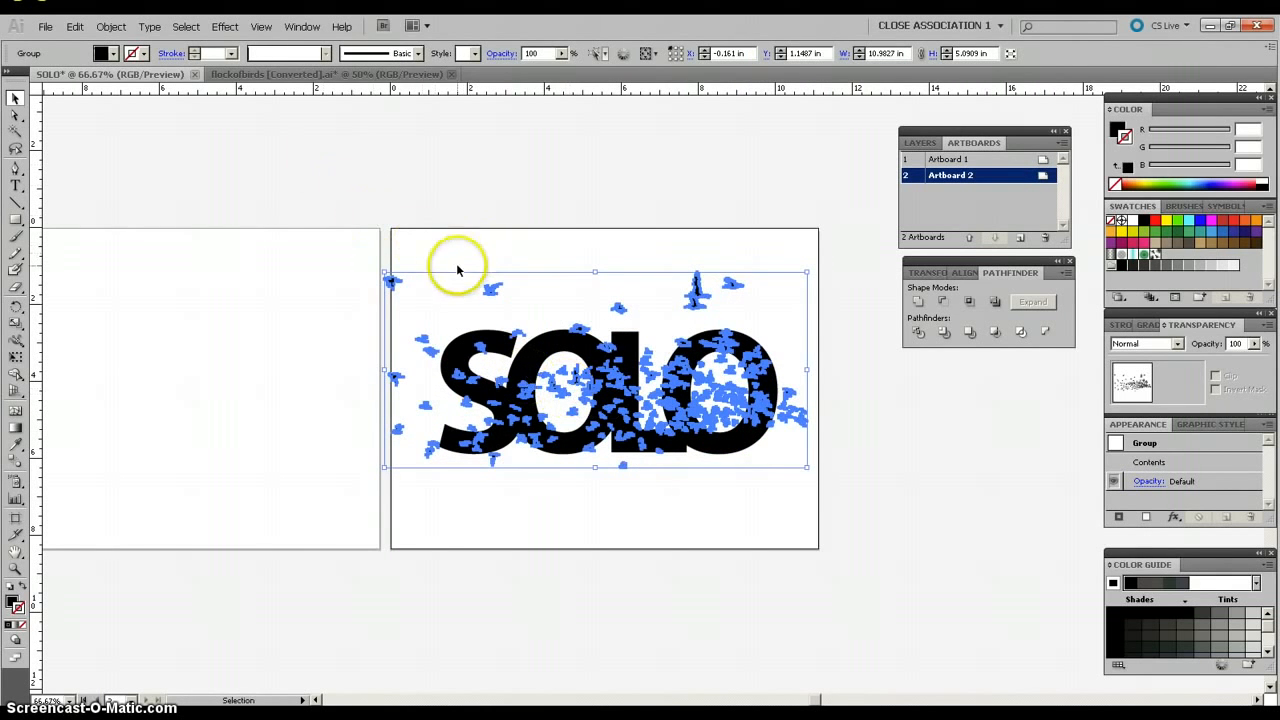
left_click_drag(380, 268, 397, 288)
left_click_drag(806, 466, 835, 491)
left_click_drag(677, 416, 650, 399)
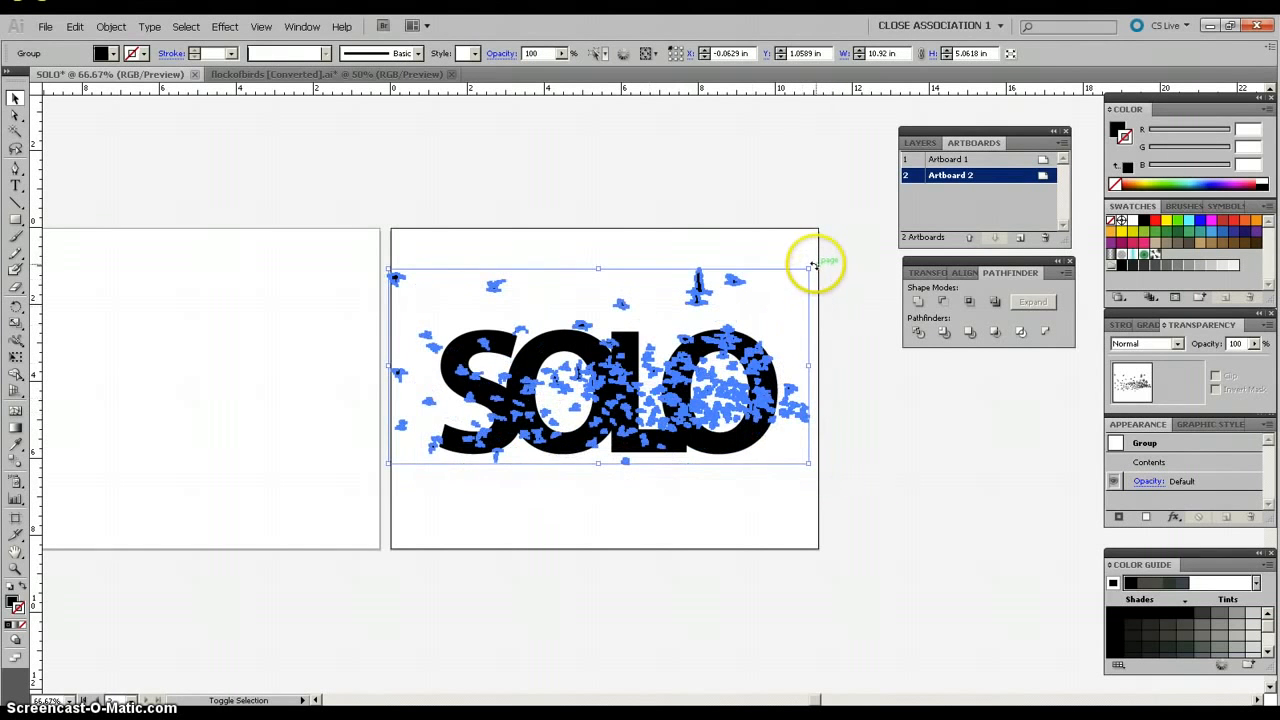
Rotate the flock slightly clockwise and shift it down so the dense birds cover the lower part of the last letters.
left_click(819, 276)
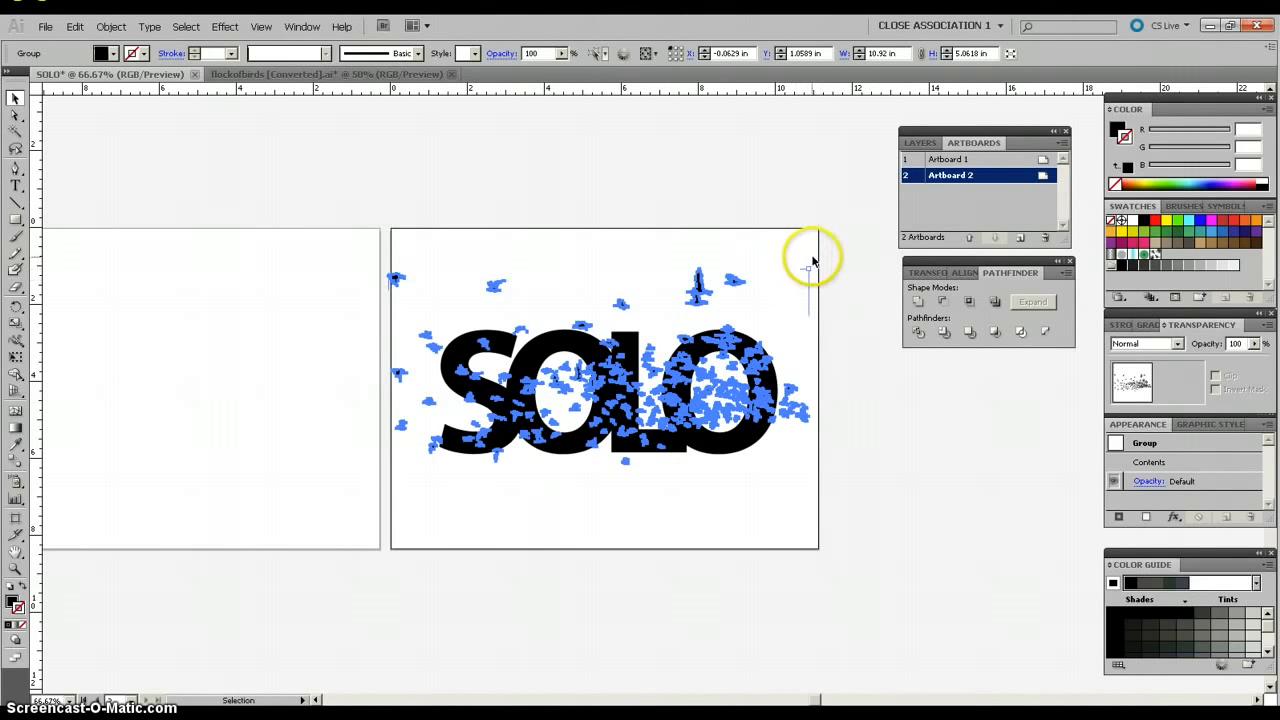
left_click_drag(812, 264, 823, 304)
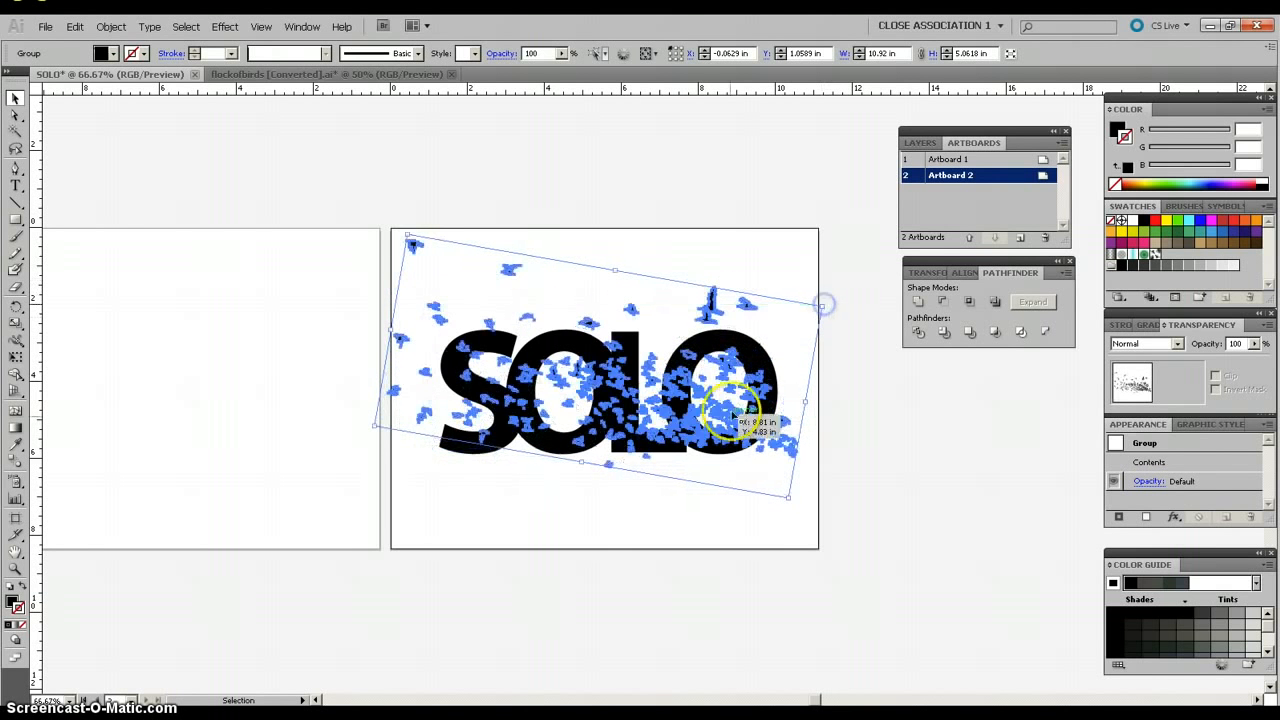
left_click_drag(720, 429, 731, 453)
left_click(850, 388)
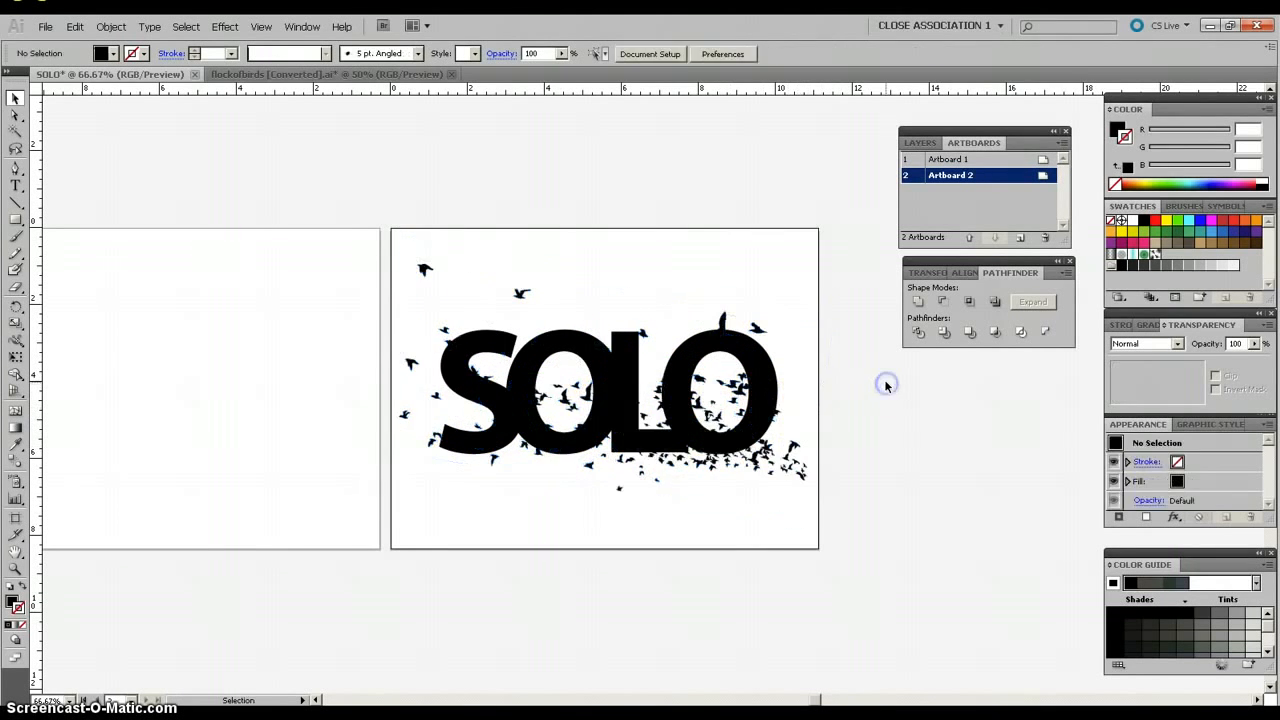
left_click(766, 465)
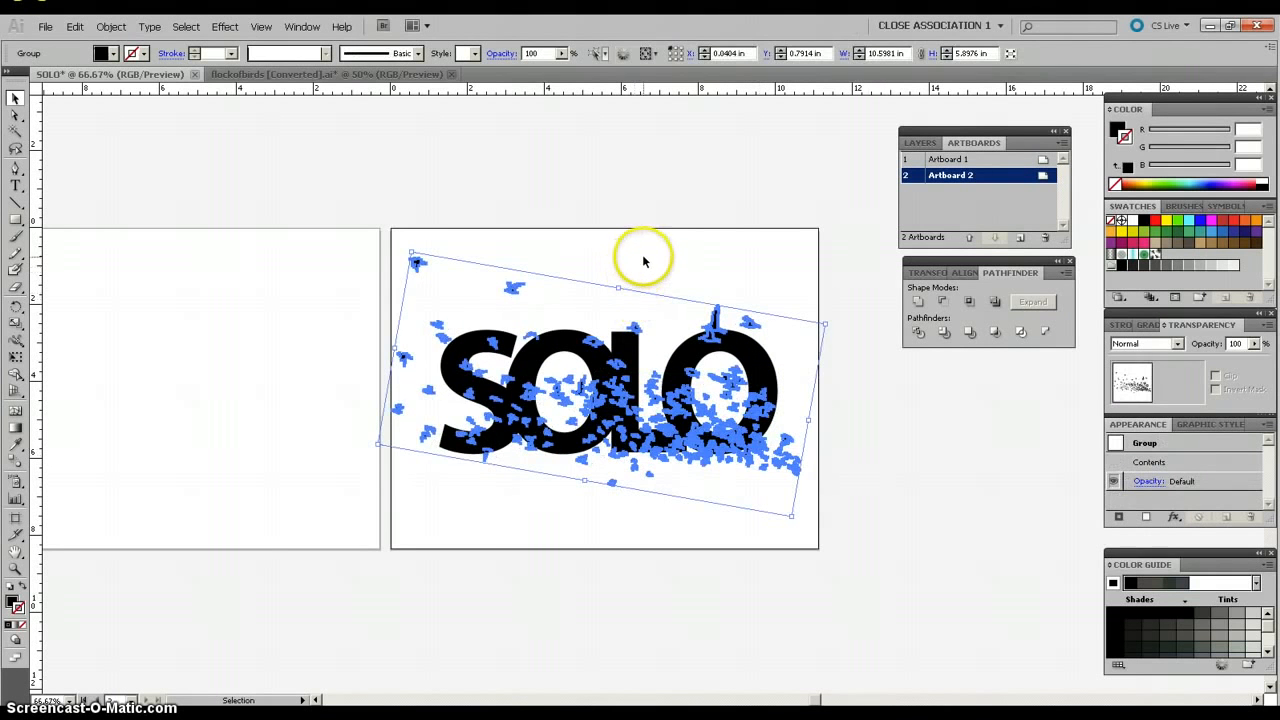
left_click(555, 410)
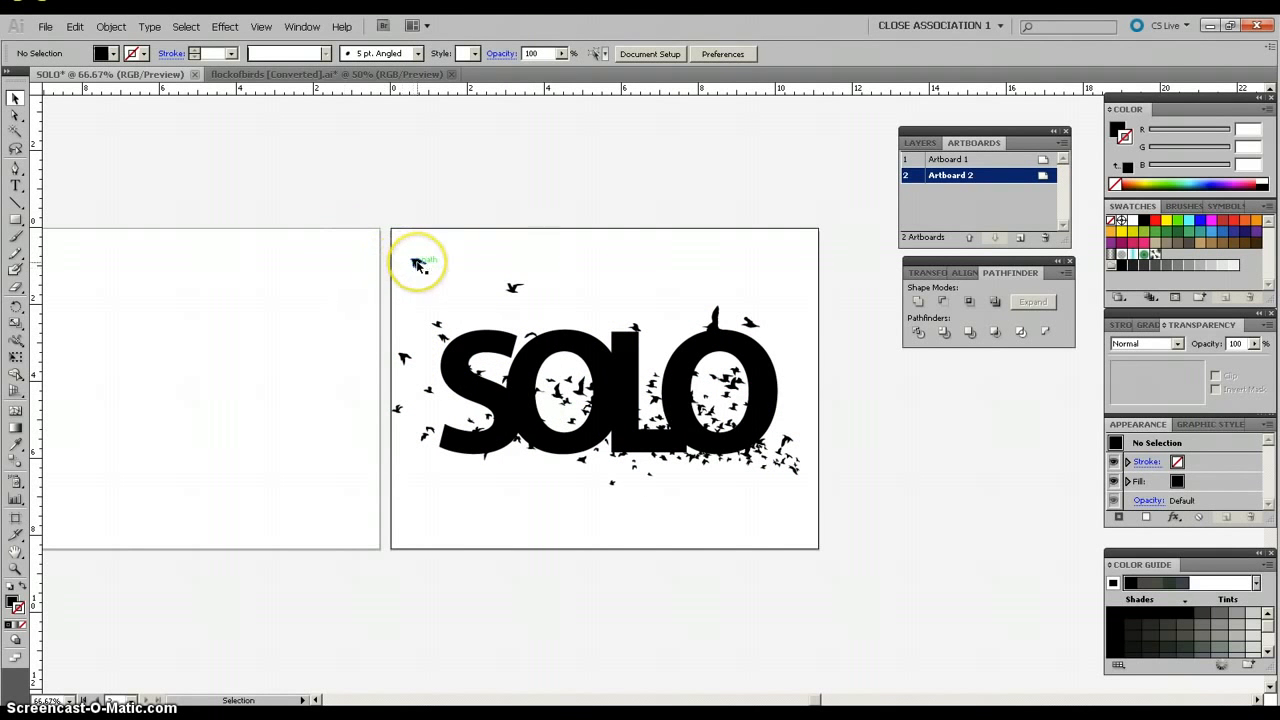
Bring the flock of birds to the front of the SOLO lettering.
left_click(418, 263)
left_click_drag(418, 263, 457, 257)
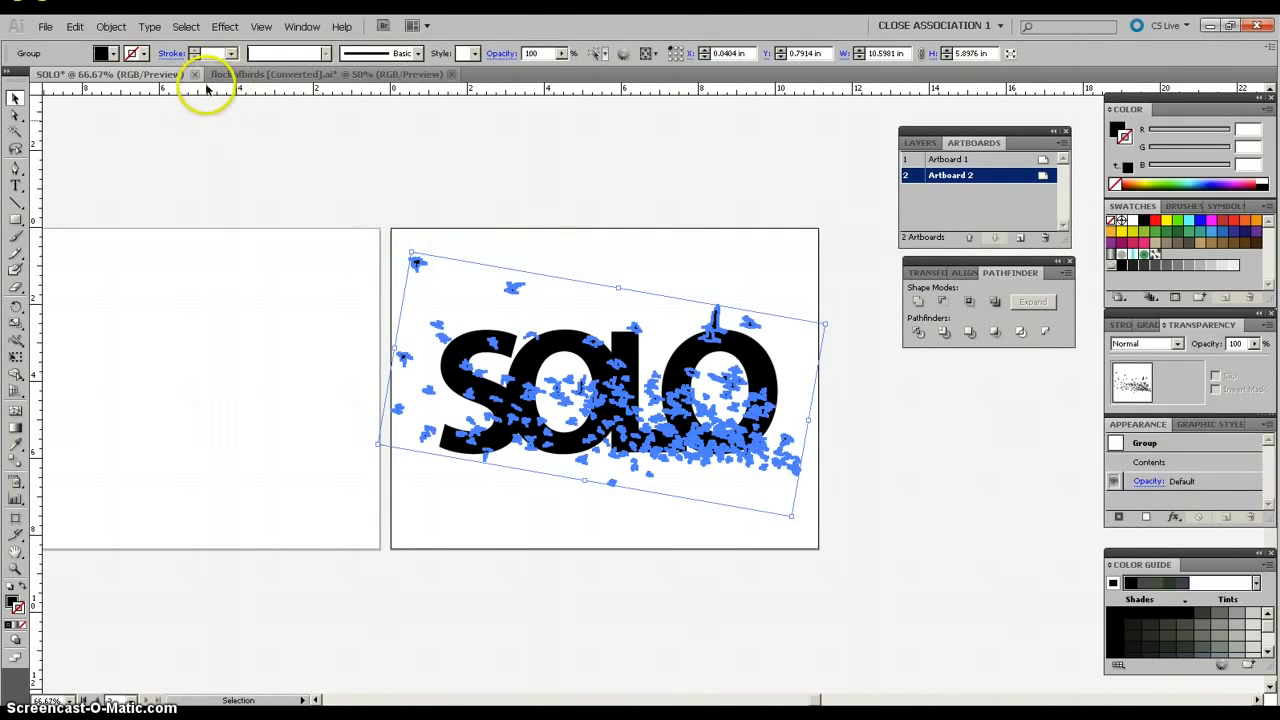
left_click(113, 28)
mouse_move(122, 57)
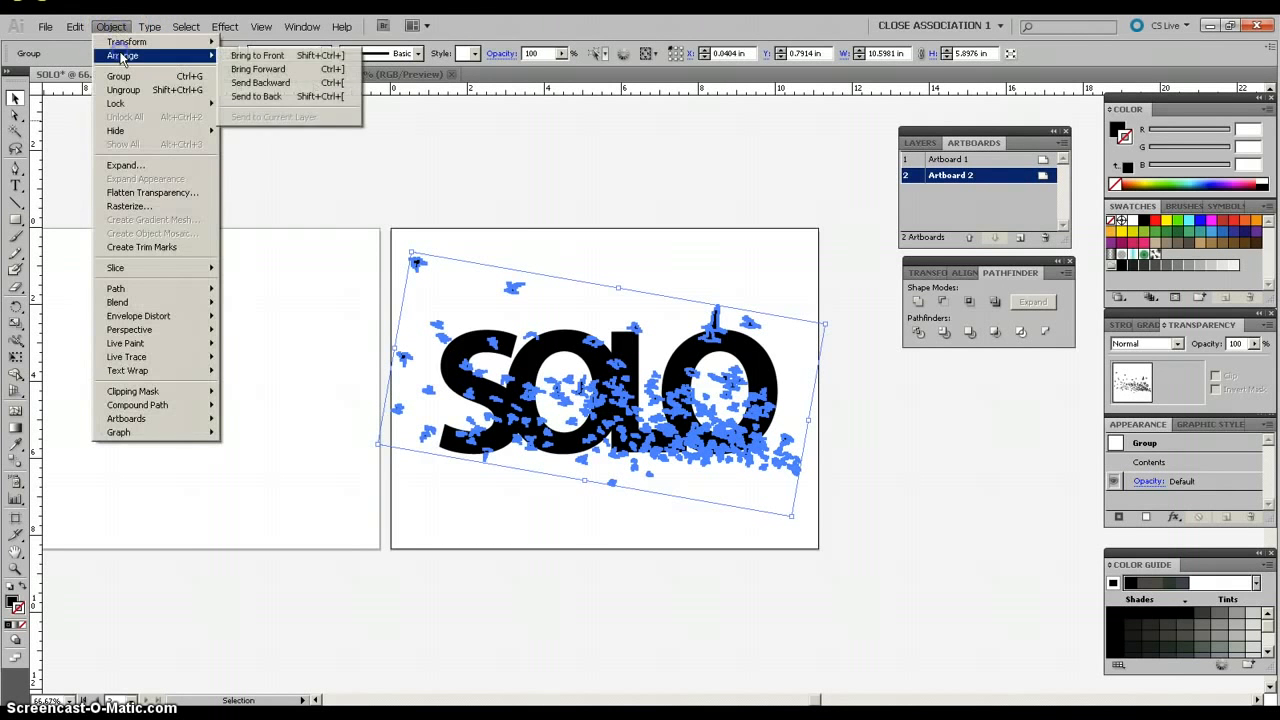
left_click(252, 56)
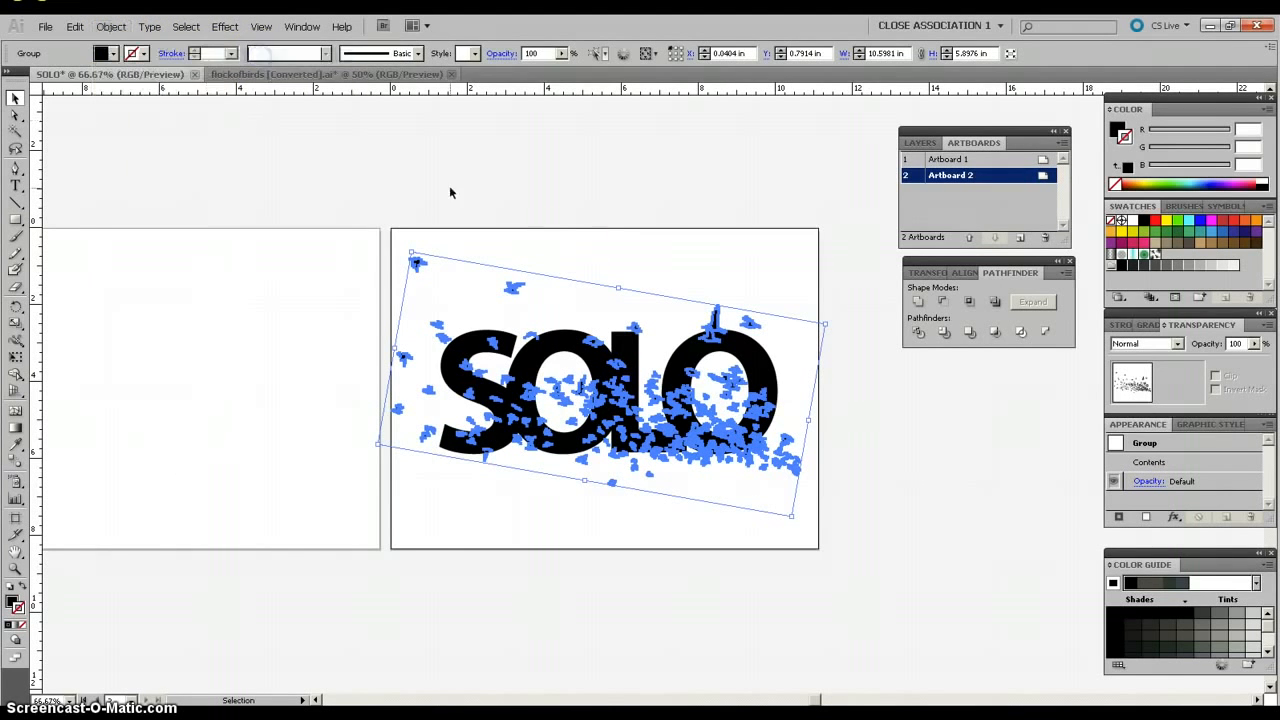
left_click(585, 262)
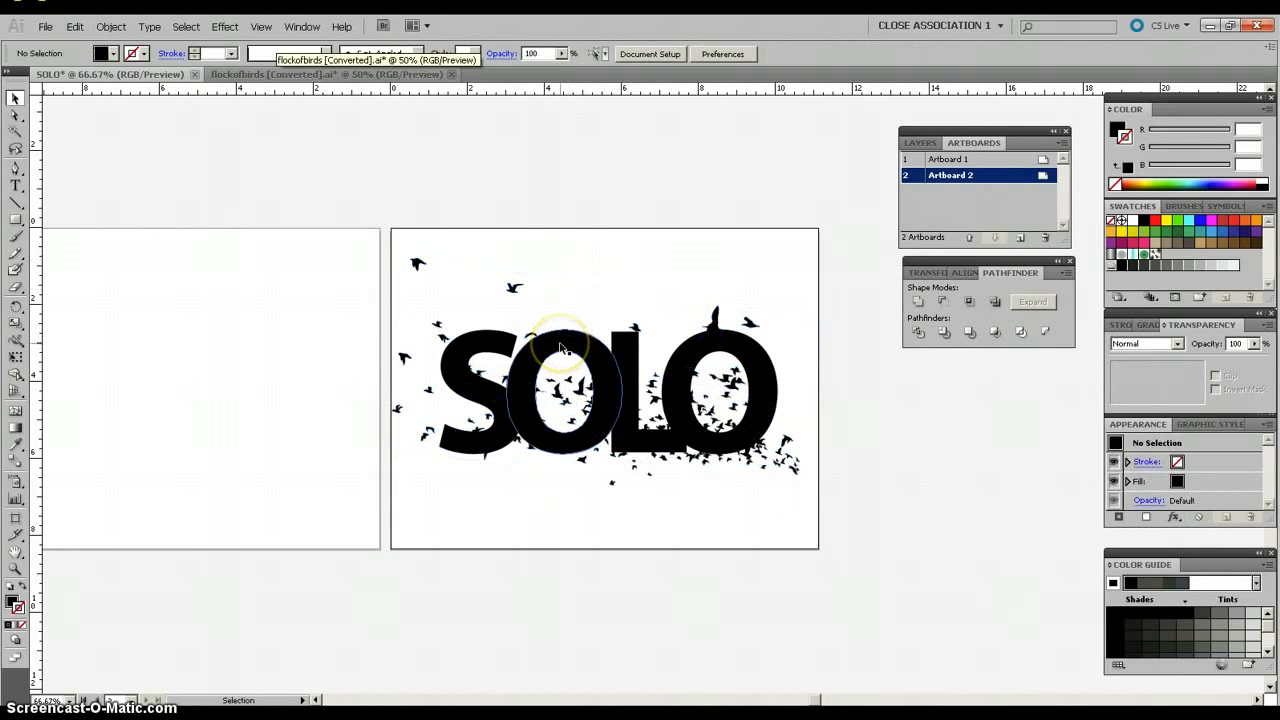
Combine the SOLO lettering and the flock of birds into one compound path, then deselect it.
left_click(562, 347)
left_click(510, 288)
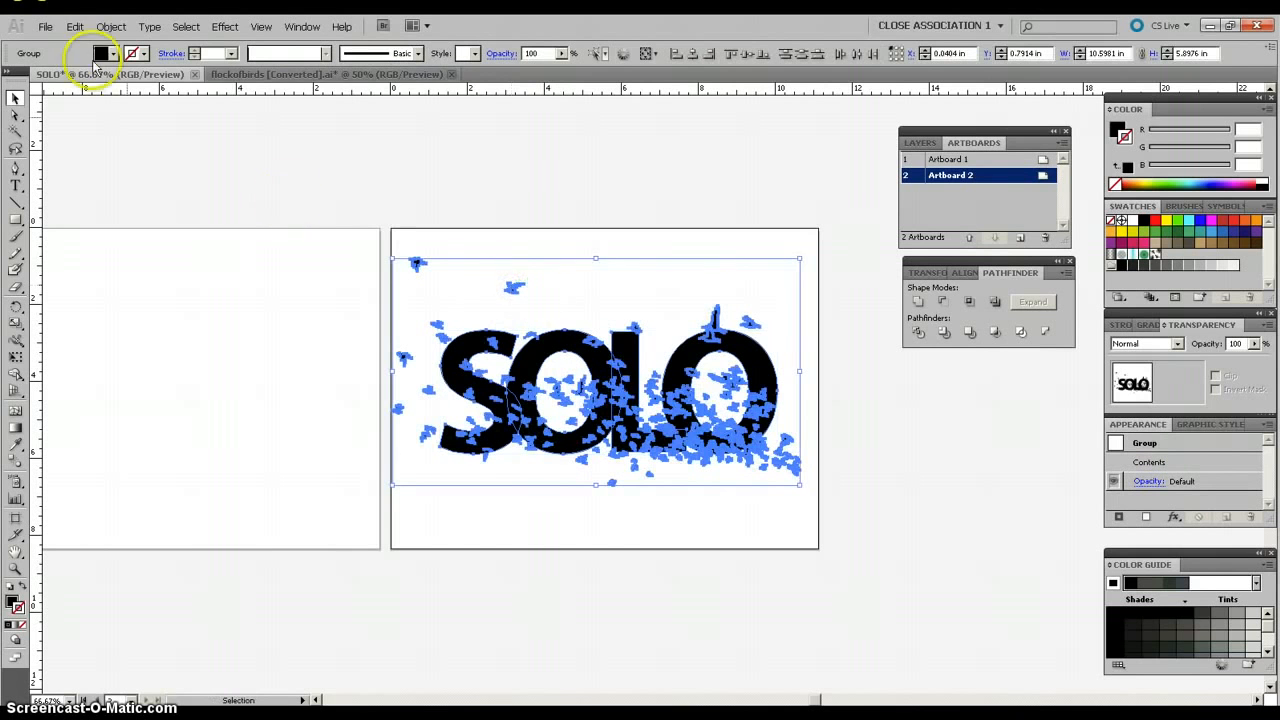
left_click(103, 27)
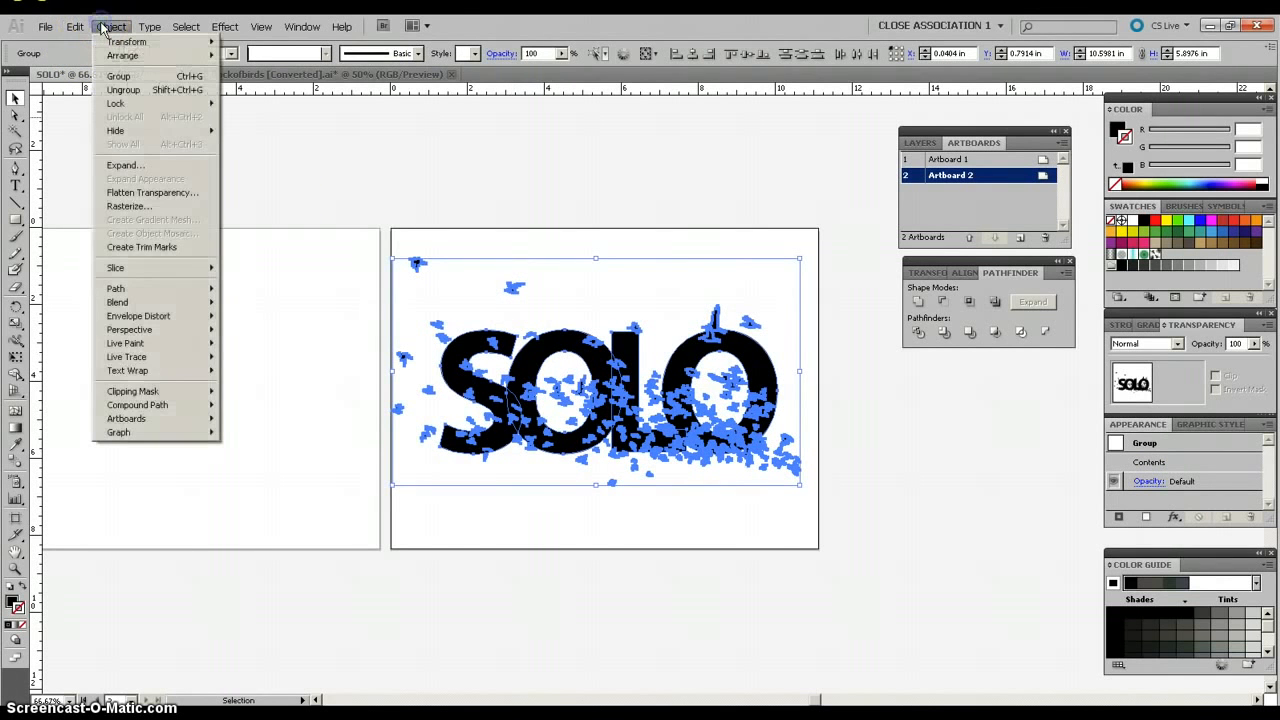
left_click(140, 407)
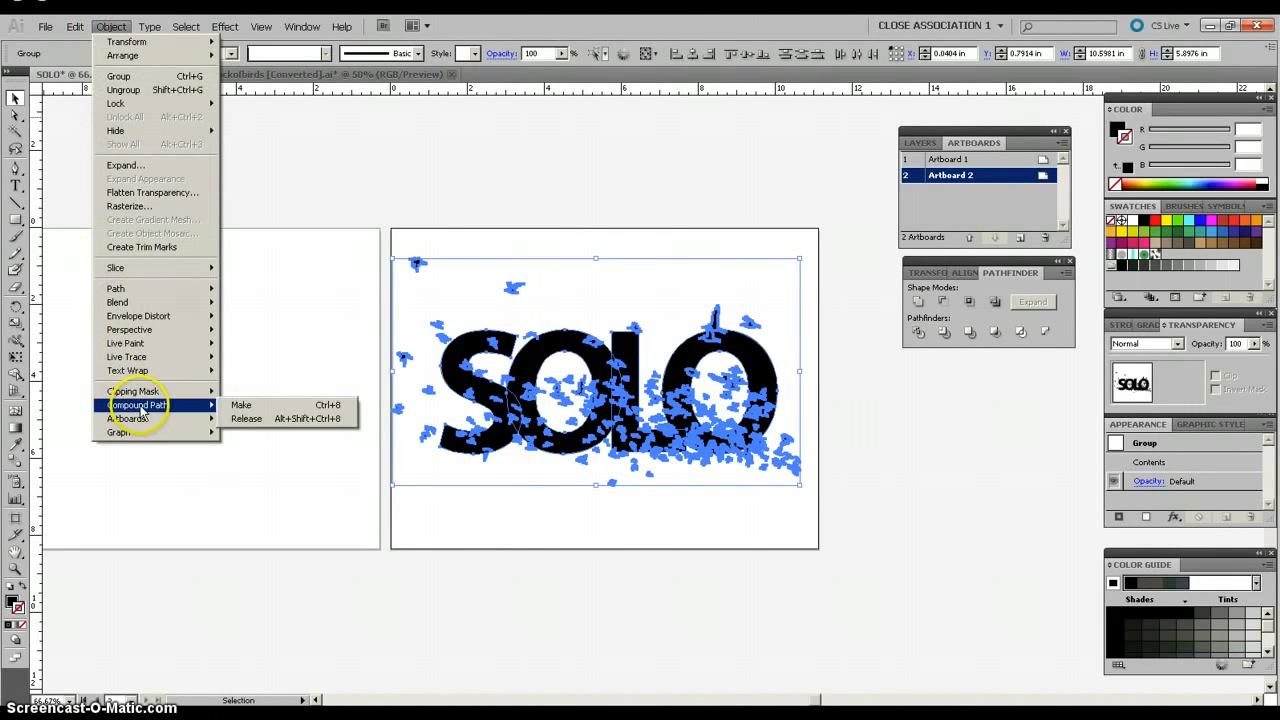
left_click(242, 405)
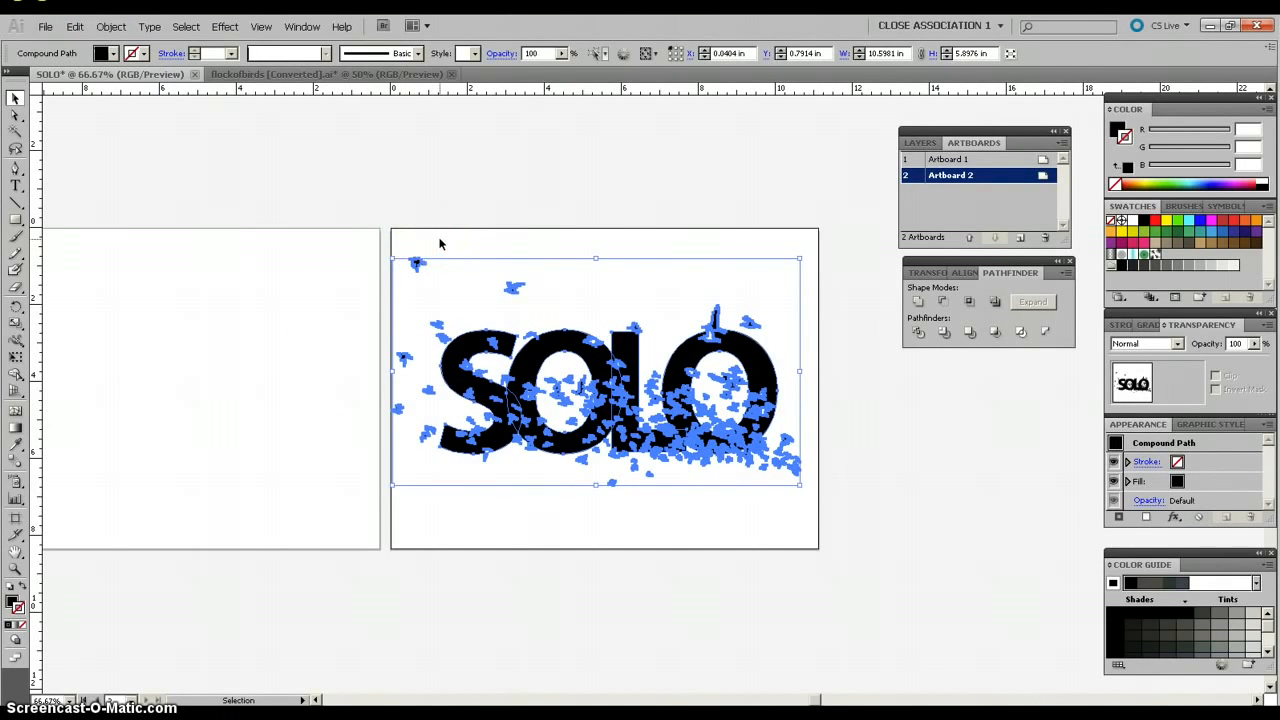
left_click(544, 248)
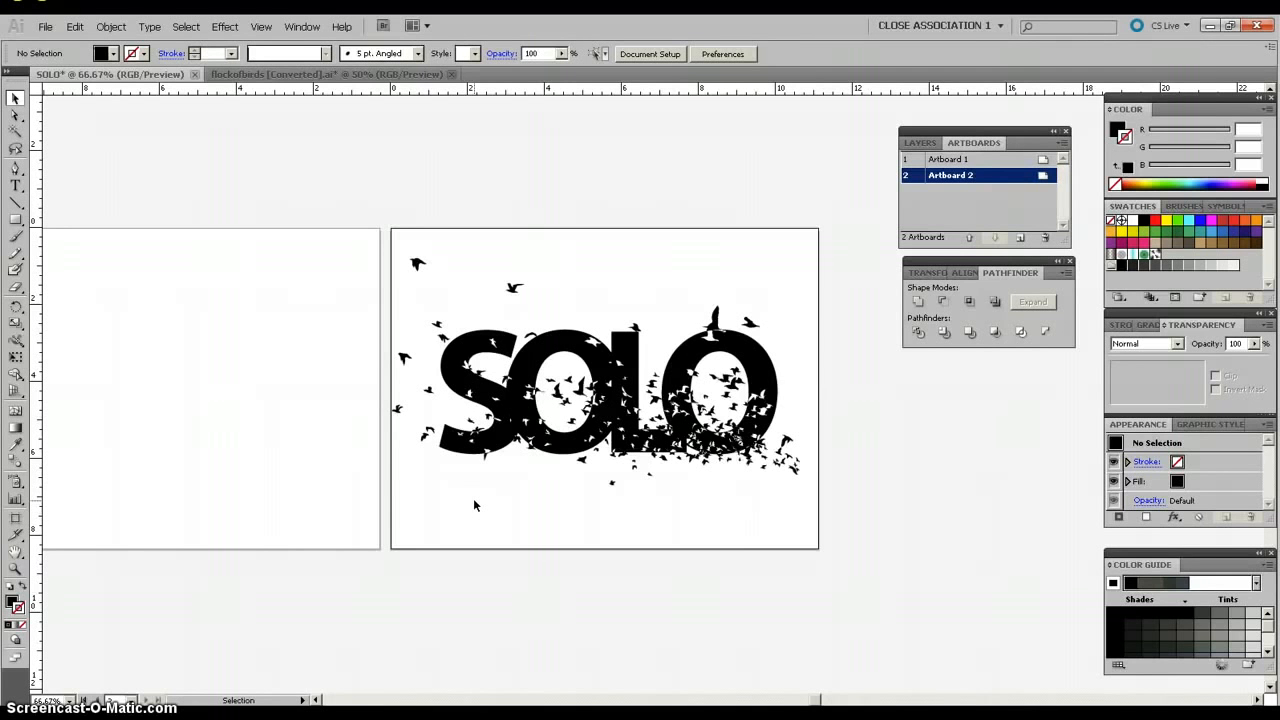
left_click(475, 484)
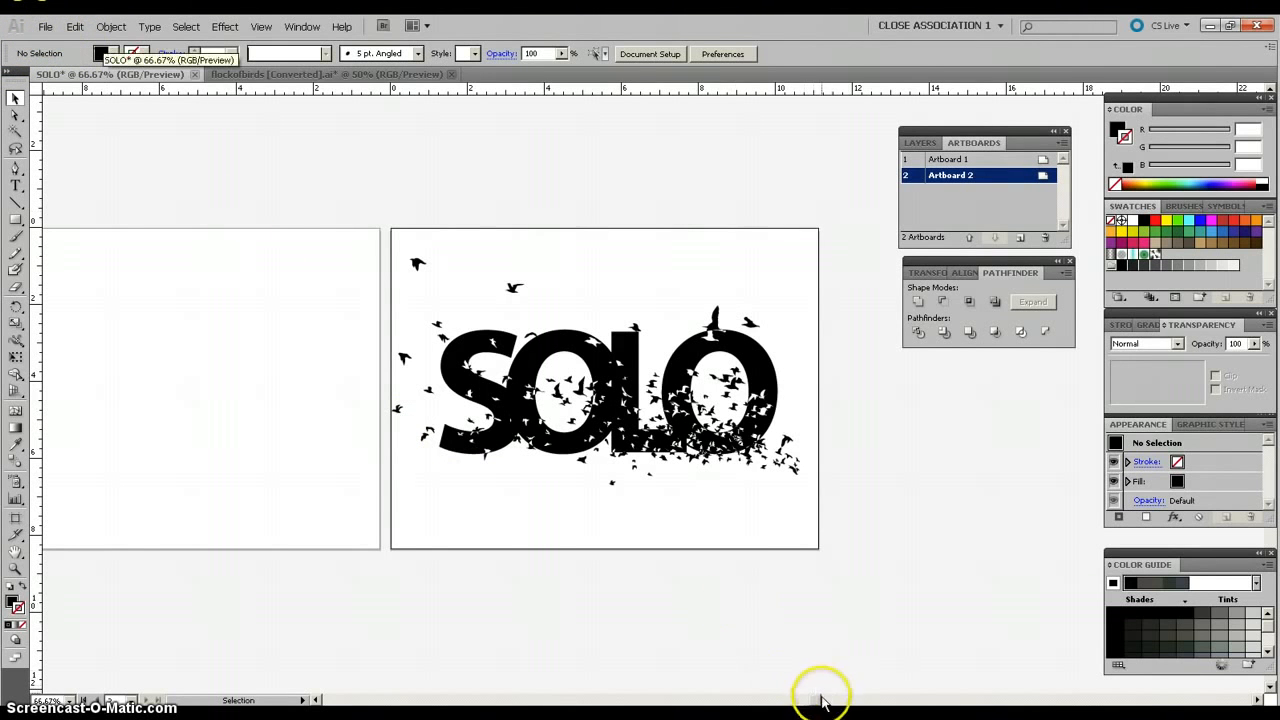
Start placing a file and browse to the images folder of MUL-199 Final Elements, showing its files as thumbnails.
left_click_drag(819, 700, 803, 700)
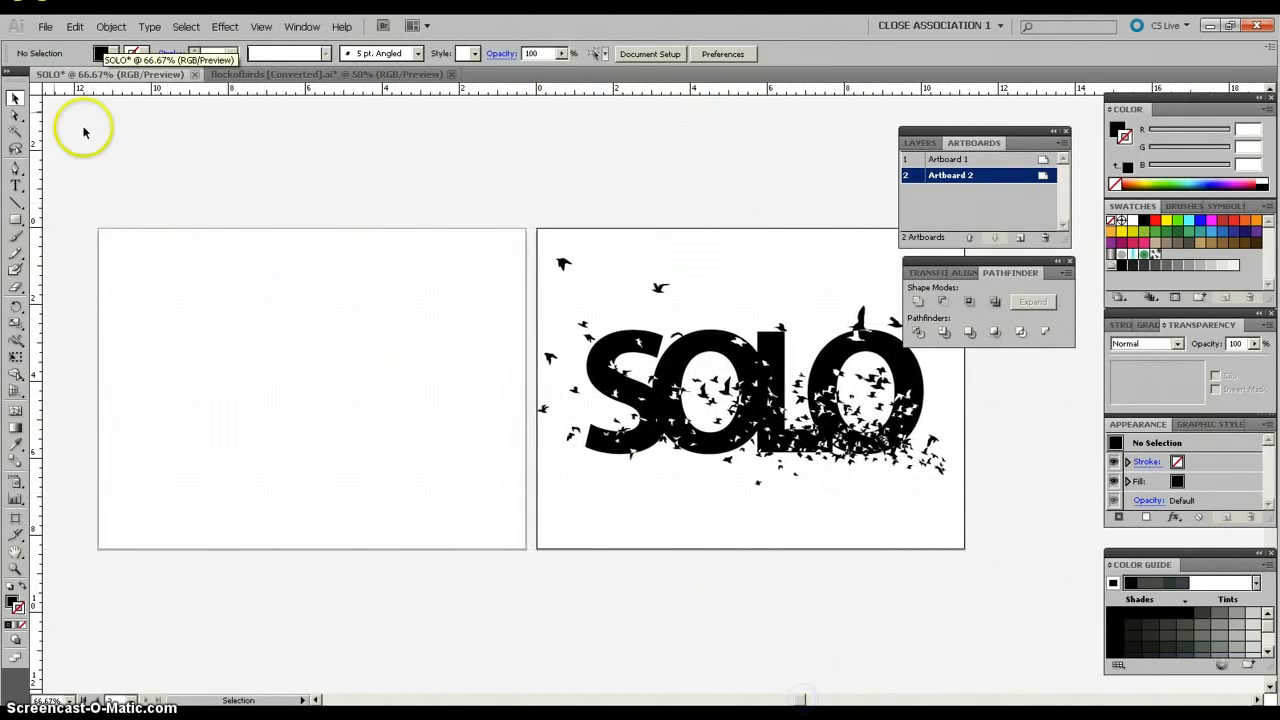
left_click(45, 27)
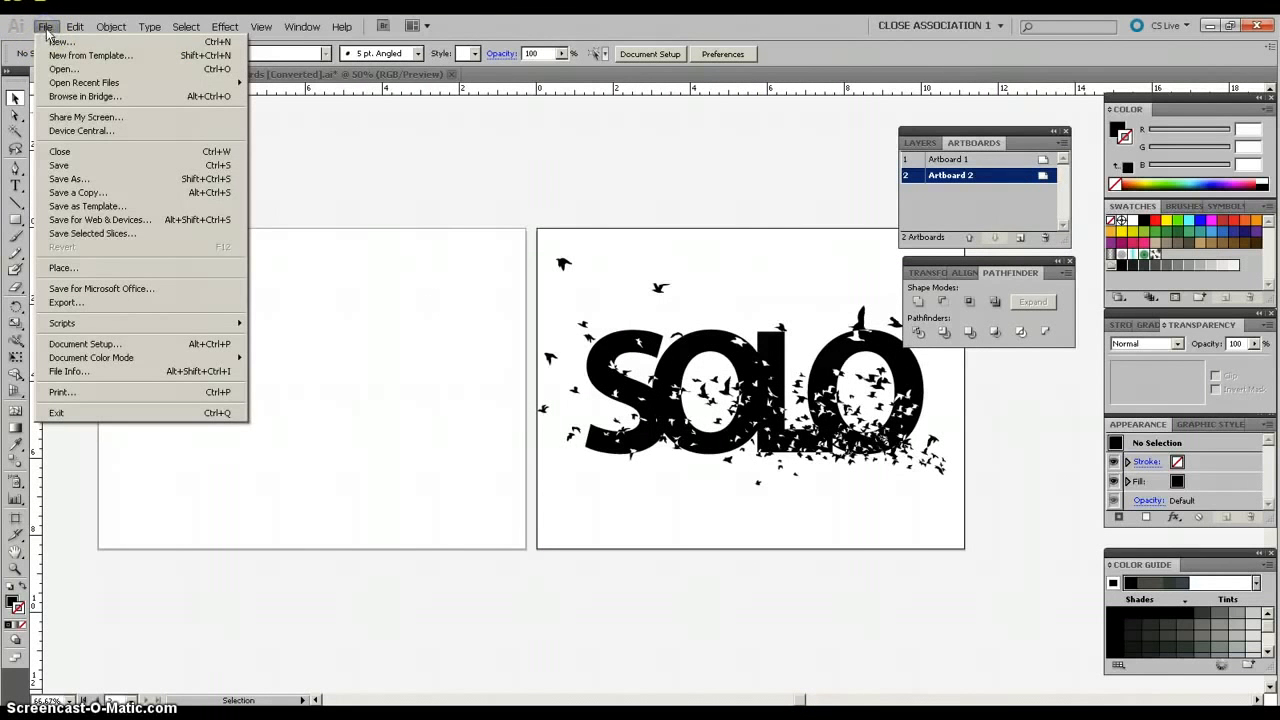
left_click(62, 270)
left_click(60, 270)
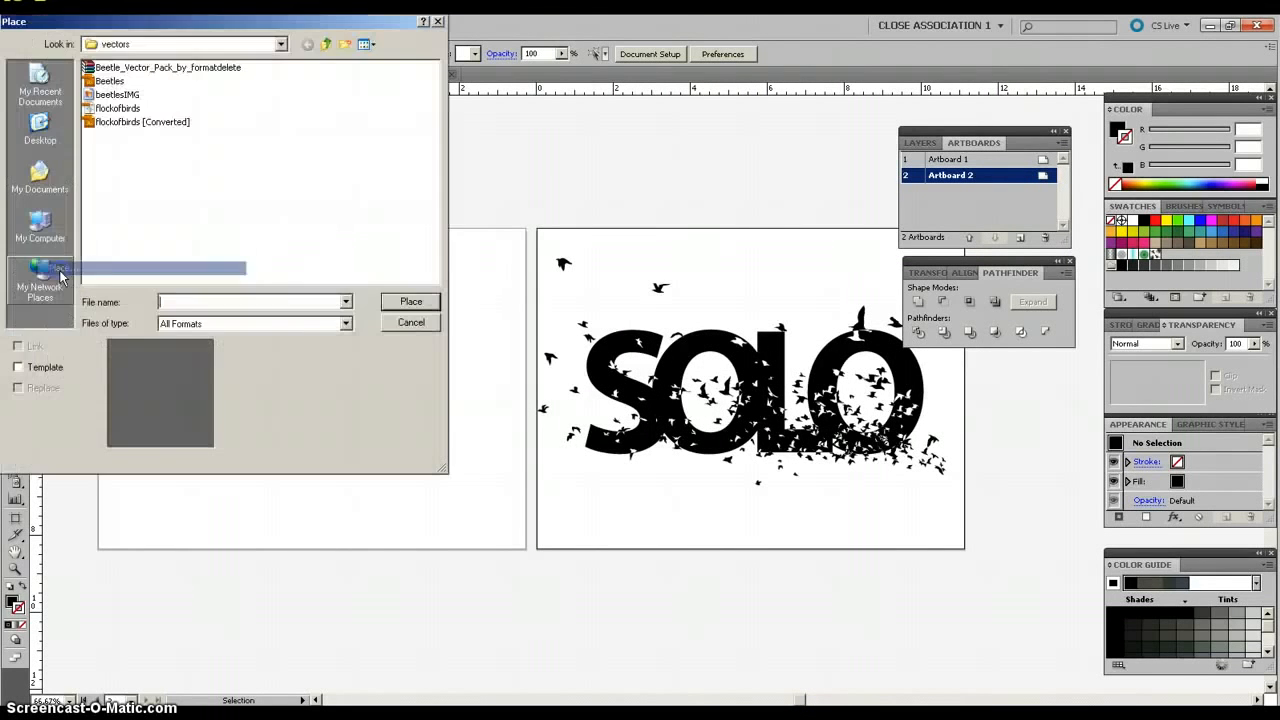
left_click(329, 45)
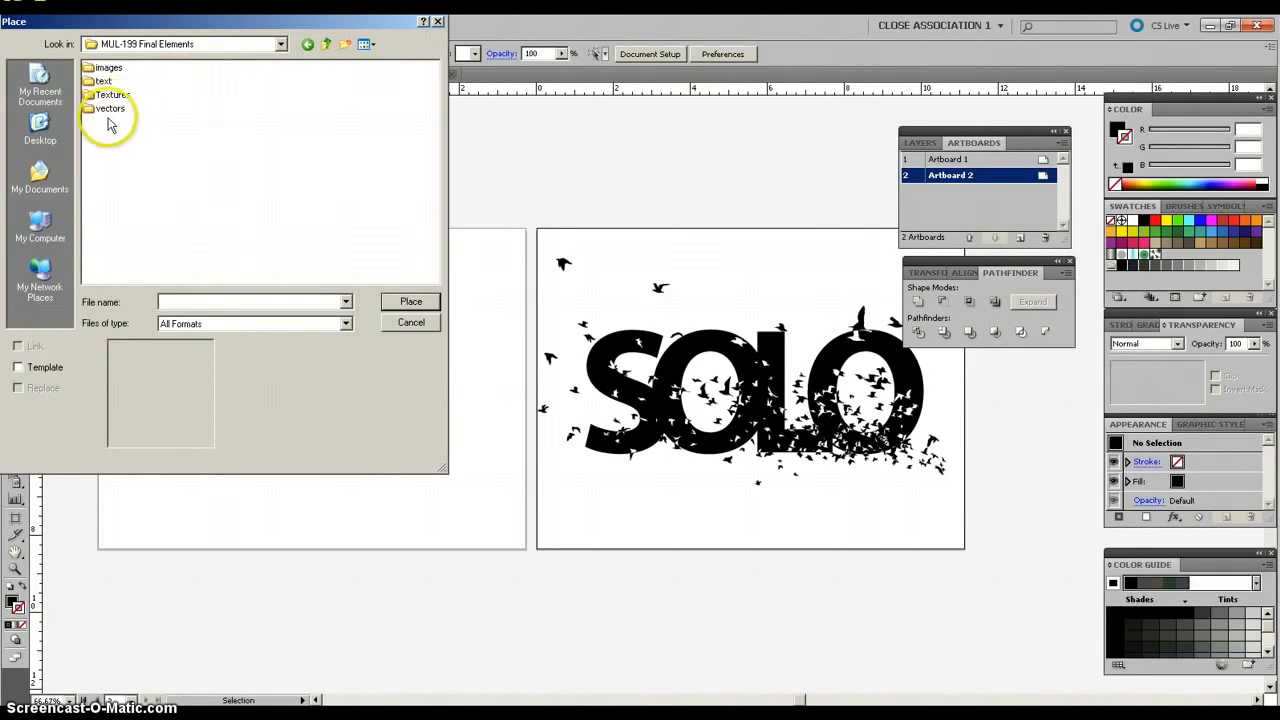
double_click(109, 69)
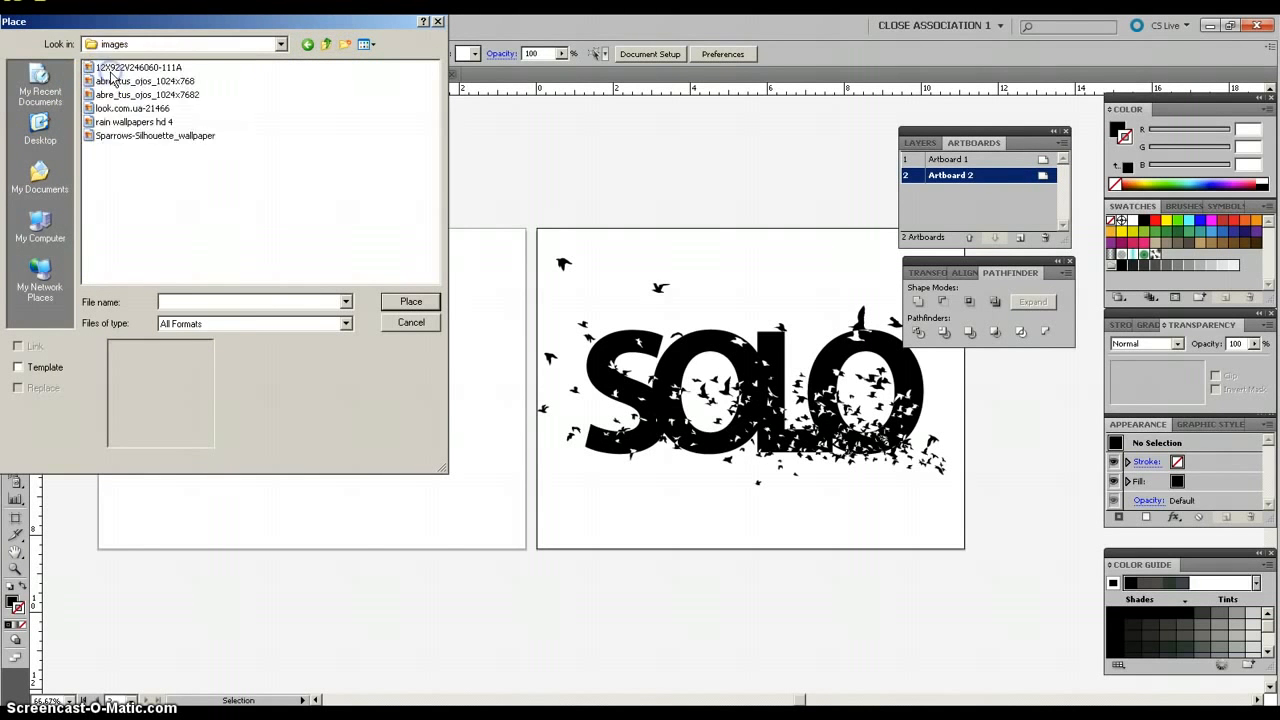
left_click(370, 44)
left_click(375, 57)
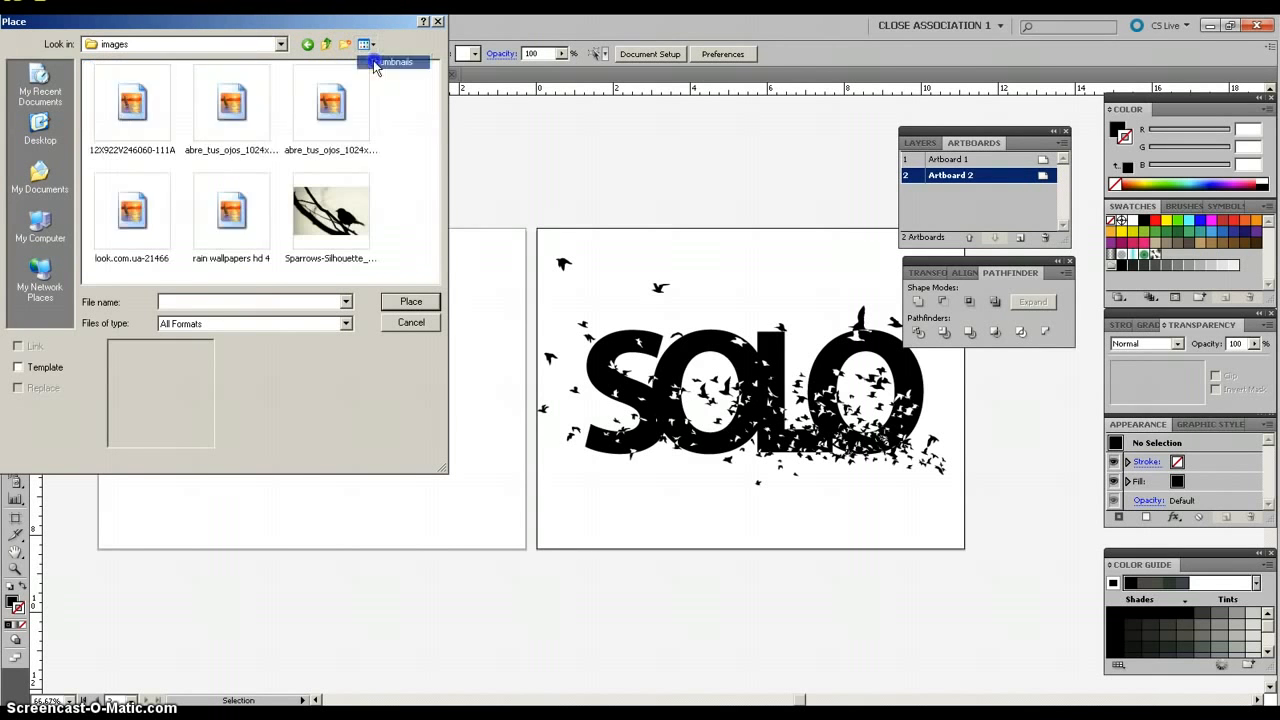
Place the image abre_tus_ojos_1024x7682 over Artboard 1 and embed it in the document.
left_click(310, 126)
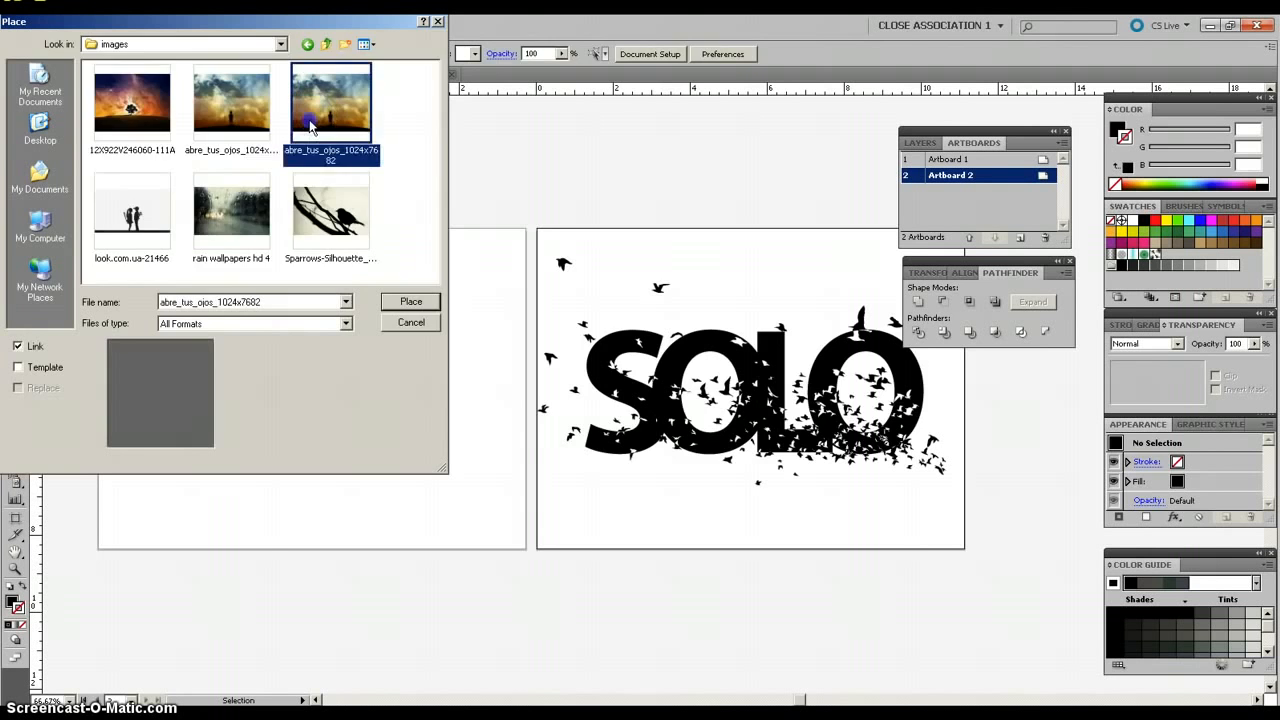
double_click(310, 126)
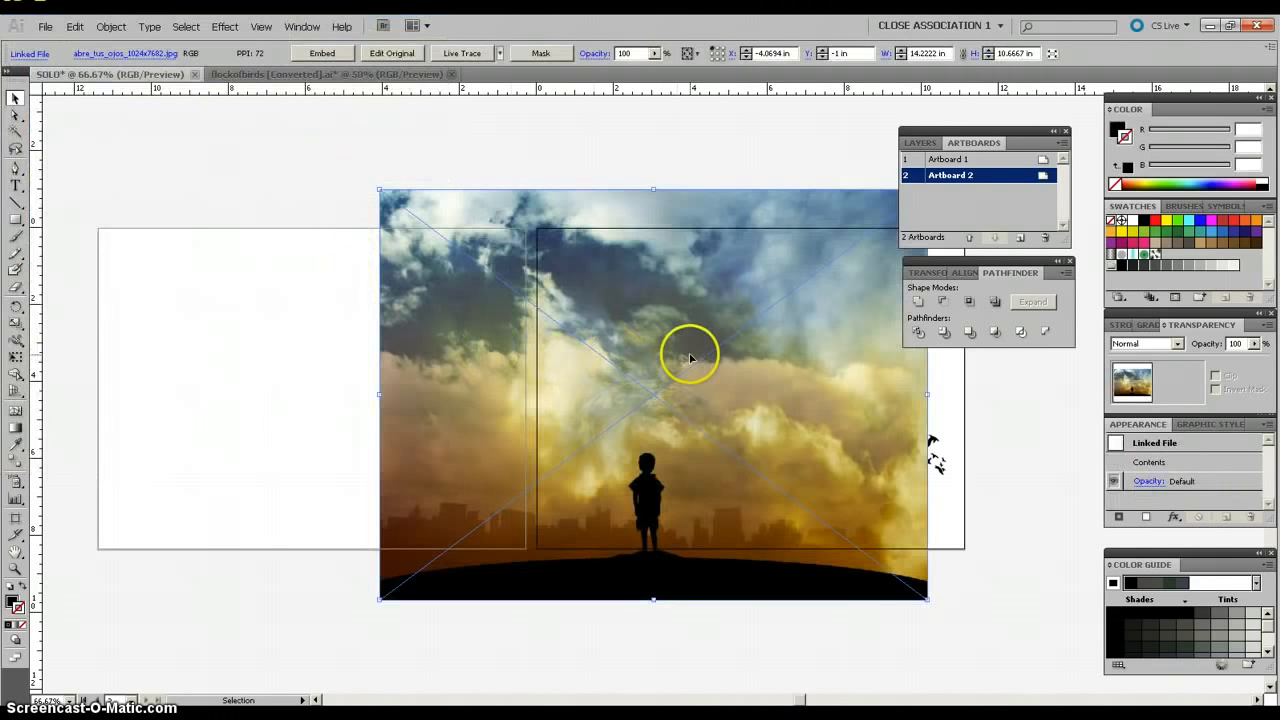
left_click_drag(689, 357, 440, 335)
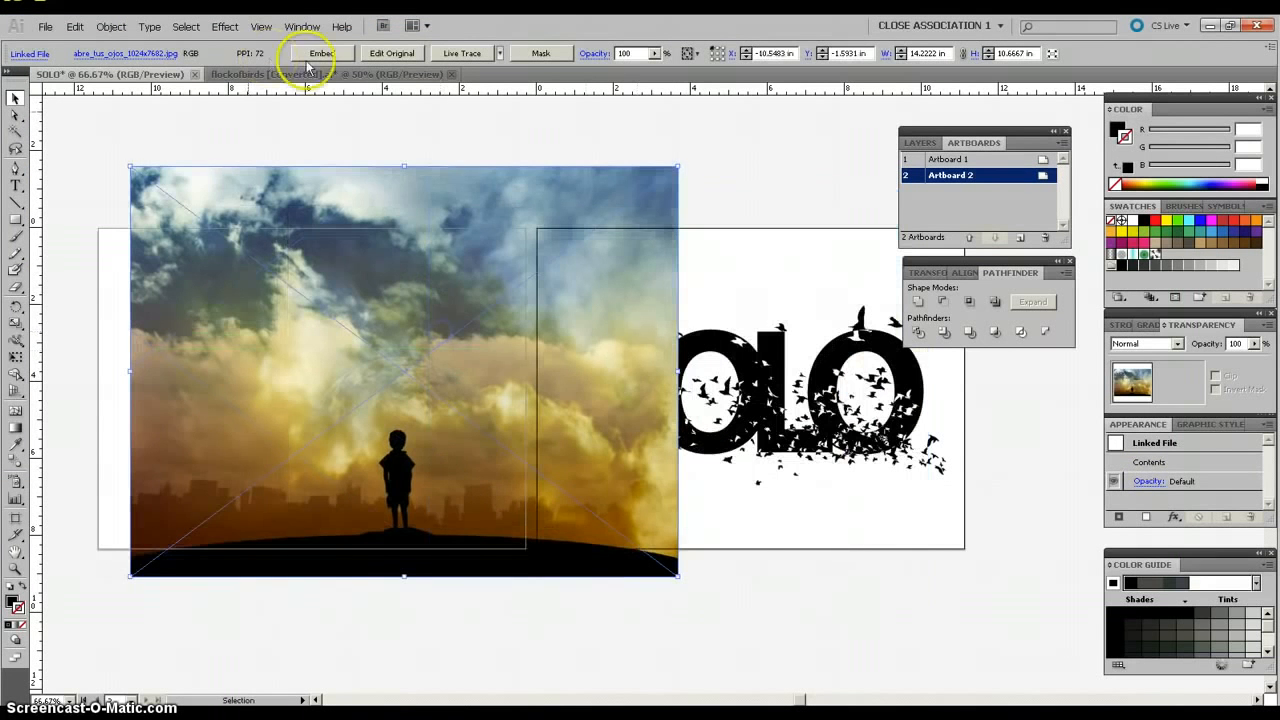
left_click(327, 54)
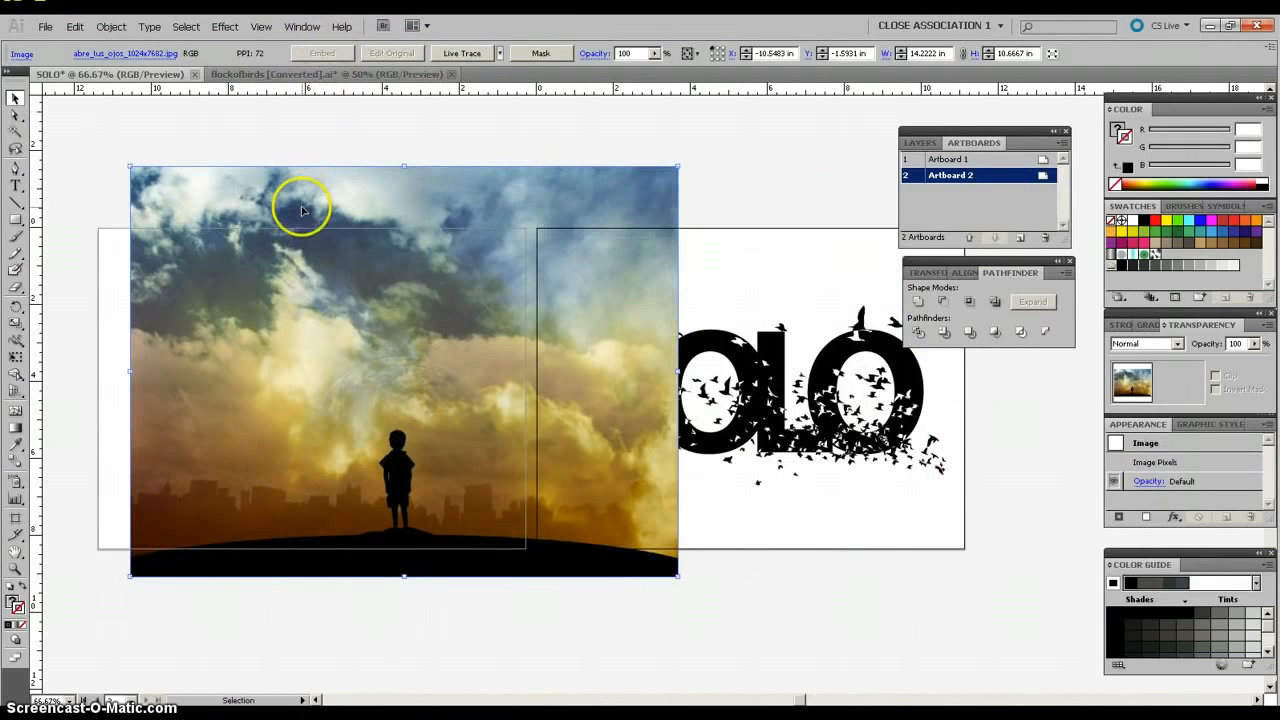
Scale the sky photo down to about 10.32 by 7.74 in and position it inside Artboard 1, then deselect it.
left_click_drag(405, 166, 401, 280)
left_click_drag(468, 348, 384, 306)
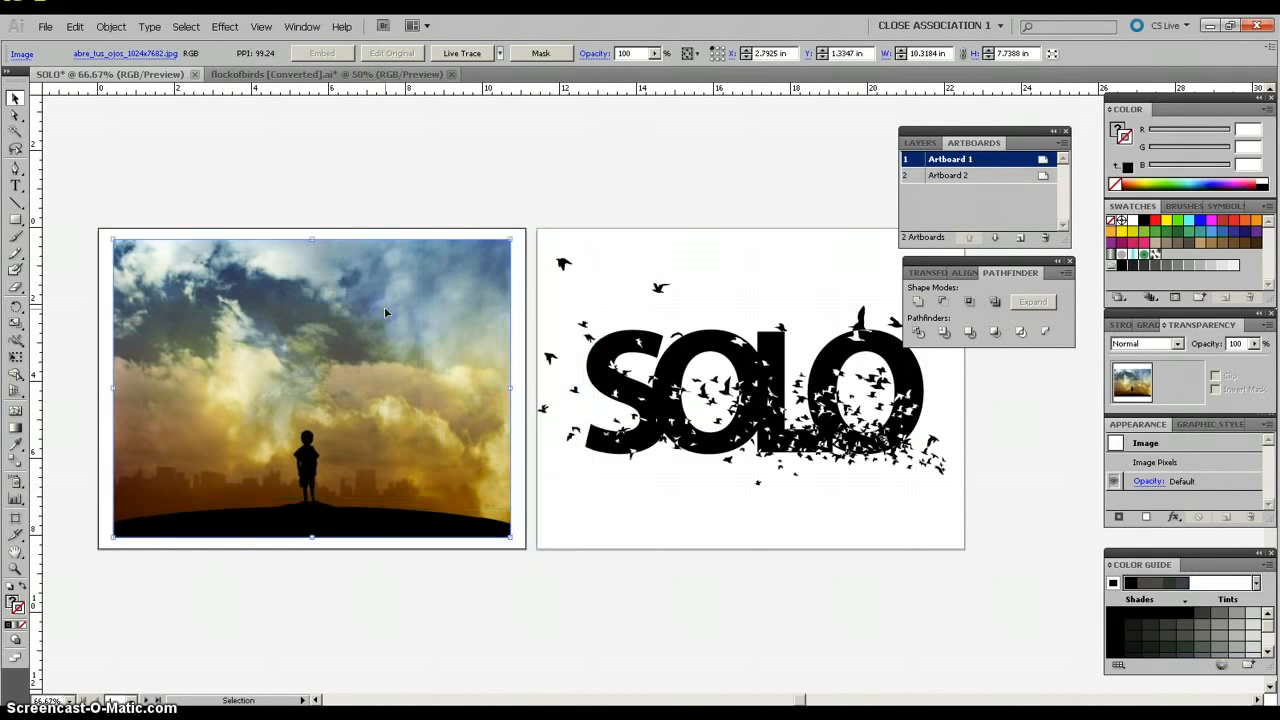
left_click(351, 175)
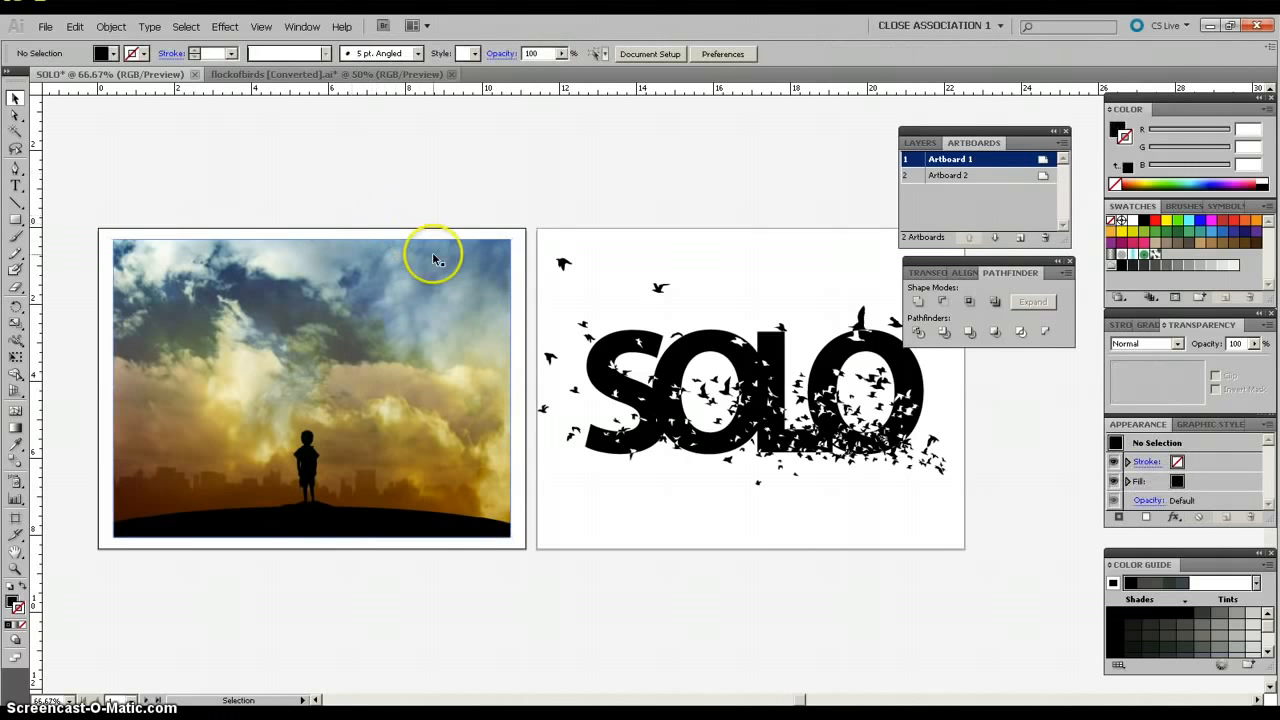
Move the SOLO lettering onto the photo on Artboard 1, scale it to about 5.58 by 3.11 in, and position it above the boy.
left_click(637, 343)
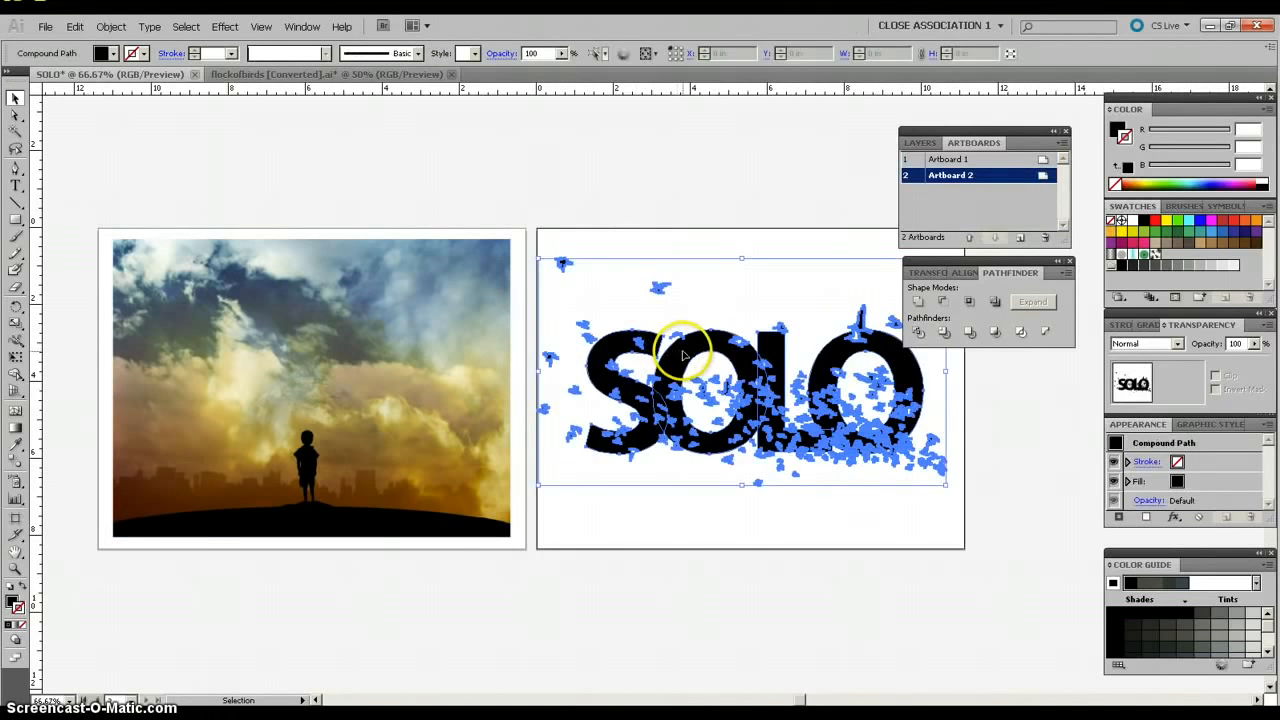
left_click_drag(684, 354, 246, 343)
left_click_drag(304, 249, 302, 353)
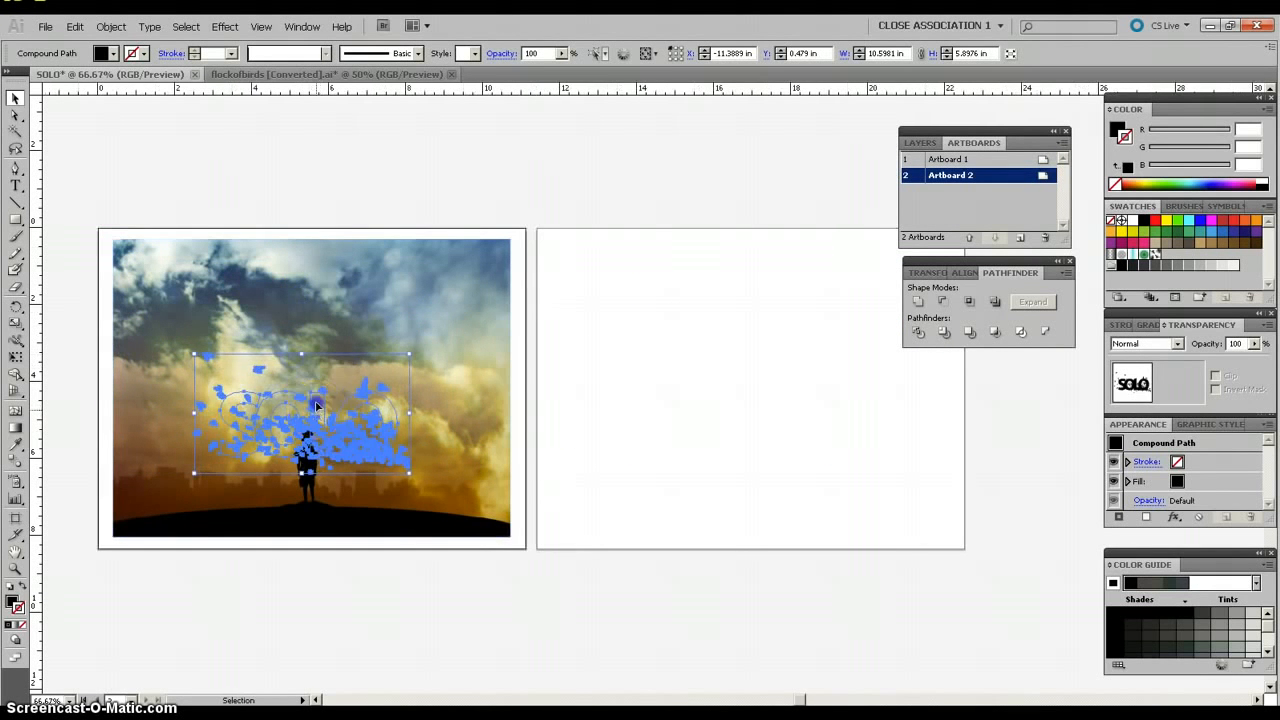
left_click_drag(316, 405, 316, 360)
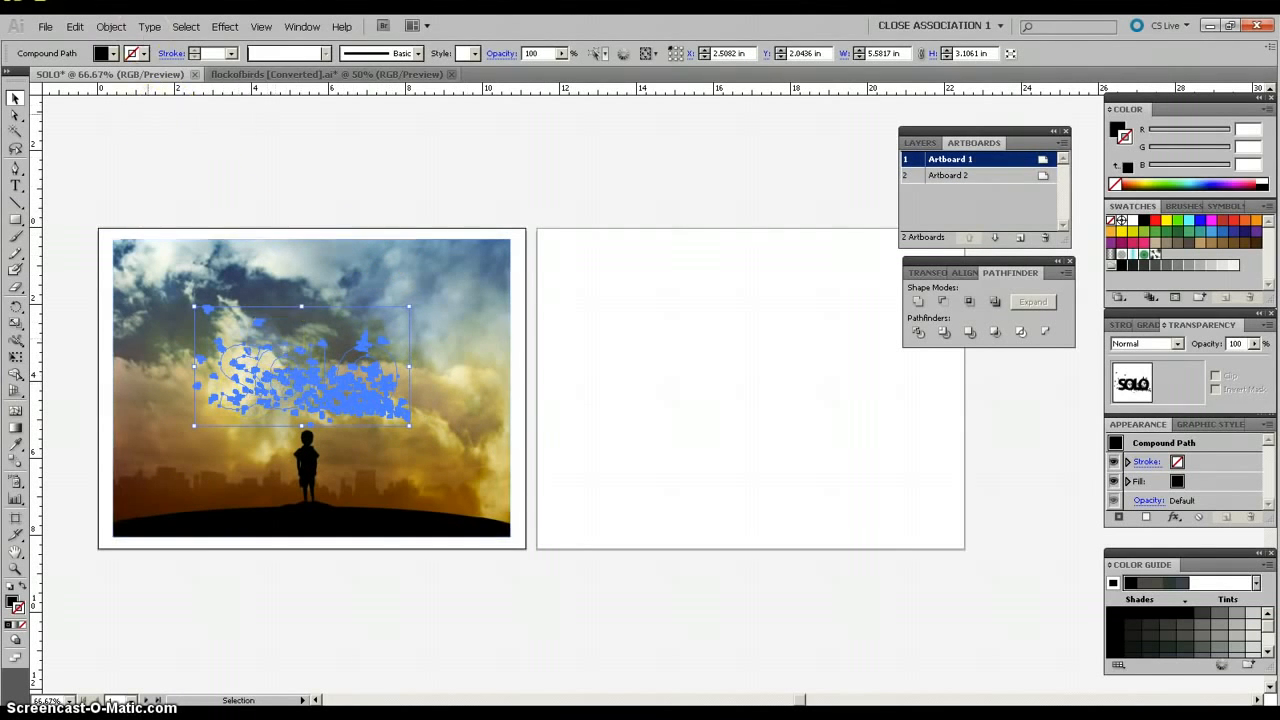
Bring the SOLO lettering to the front of the sky photo and deselect it.
left_click(111, 27)
mouse_move(120, 56)
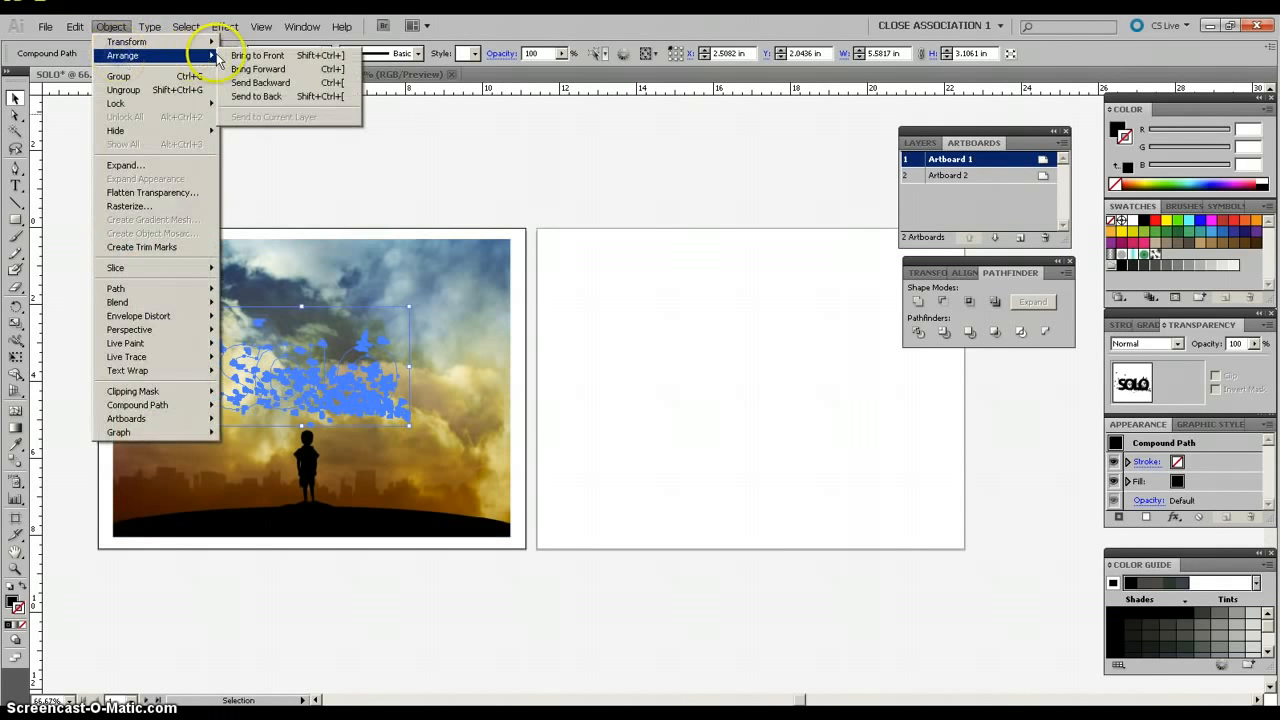
left_click(258, 55)
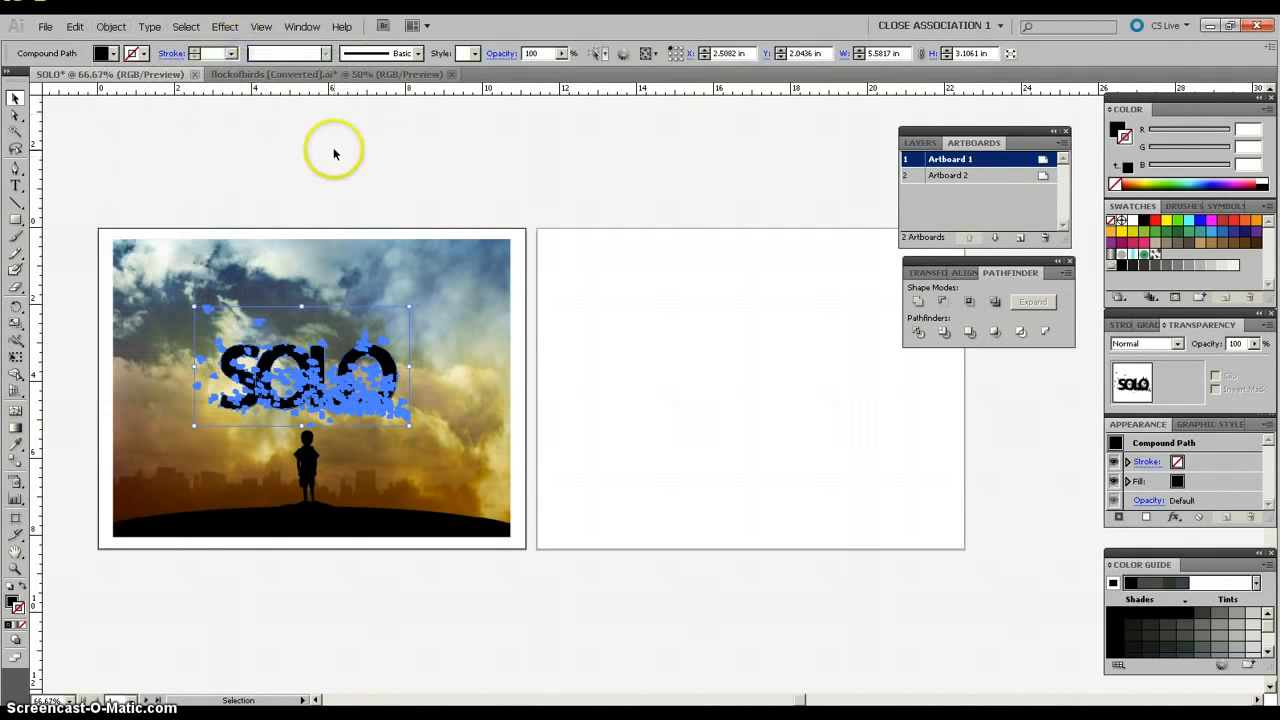
left_click(363, 204)
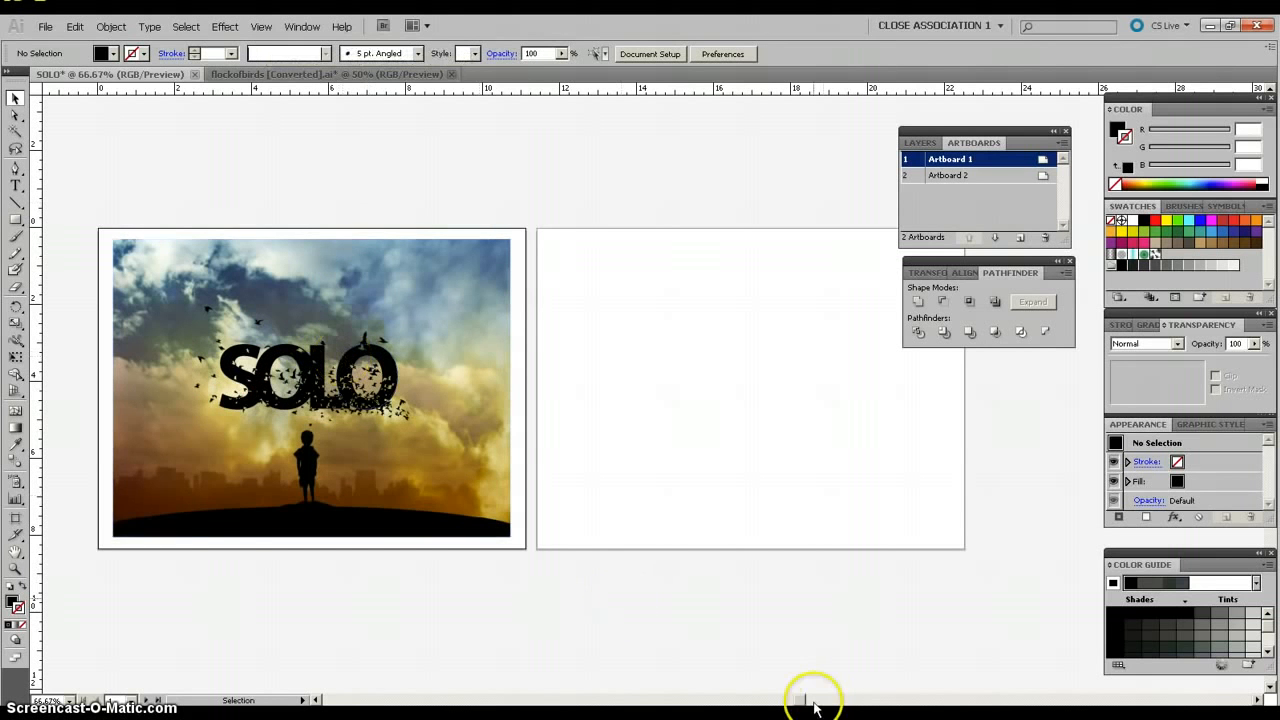
Examine the bird-cut SOLO lettering over the sky photo up close at 200% and as a whole at 100%.
mouse_move(803, 706)
left_mouse_down()
mouse_move(777, 703)
mouse_move(793, 703)
left_mouse_up()
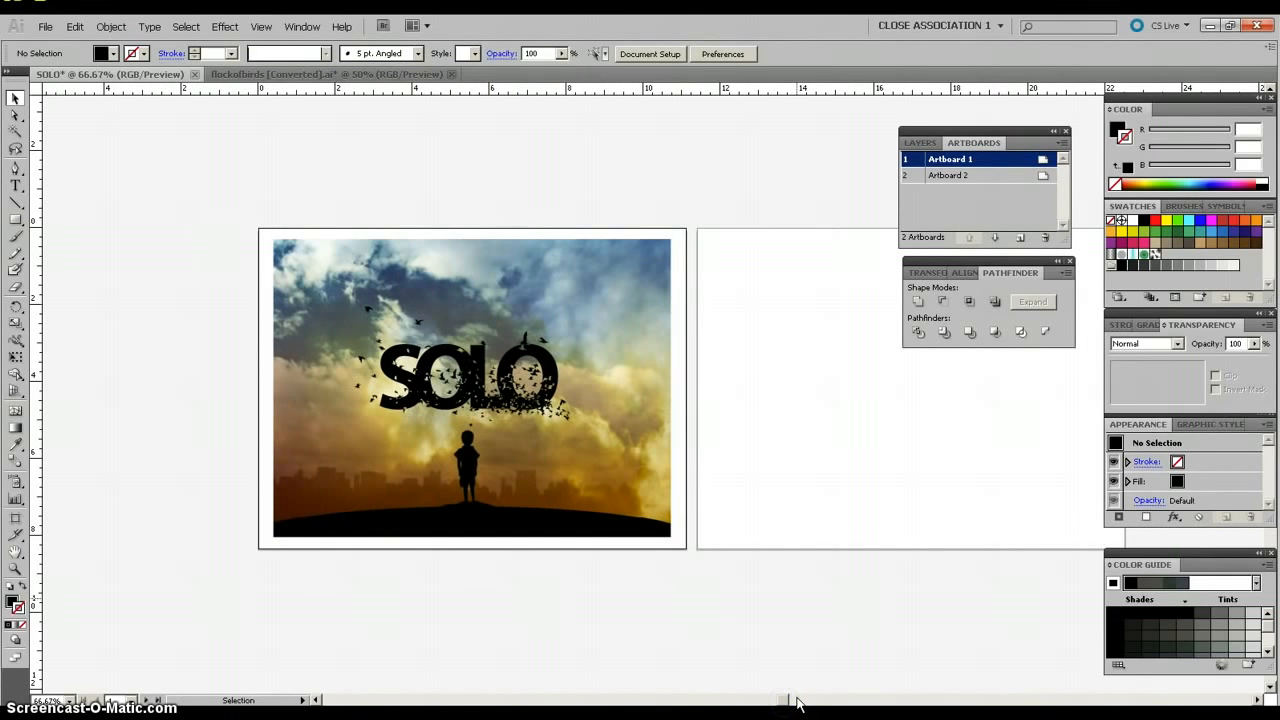
key("ctrl+plus")
key("ctrl+plus")
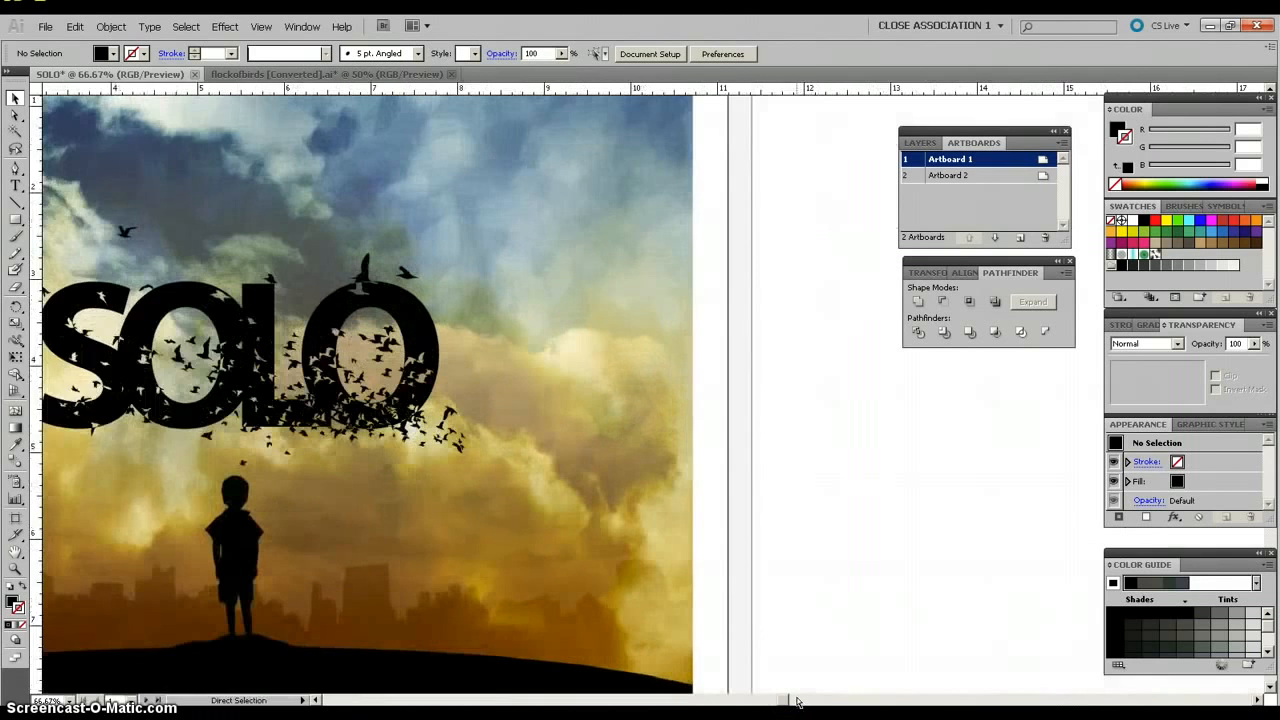
key("ctrl+plus")
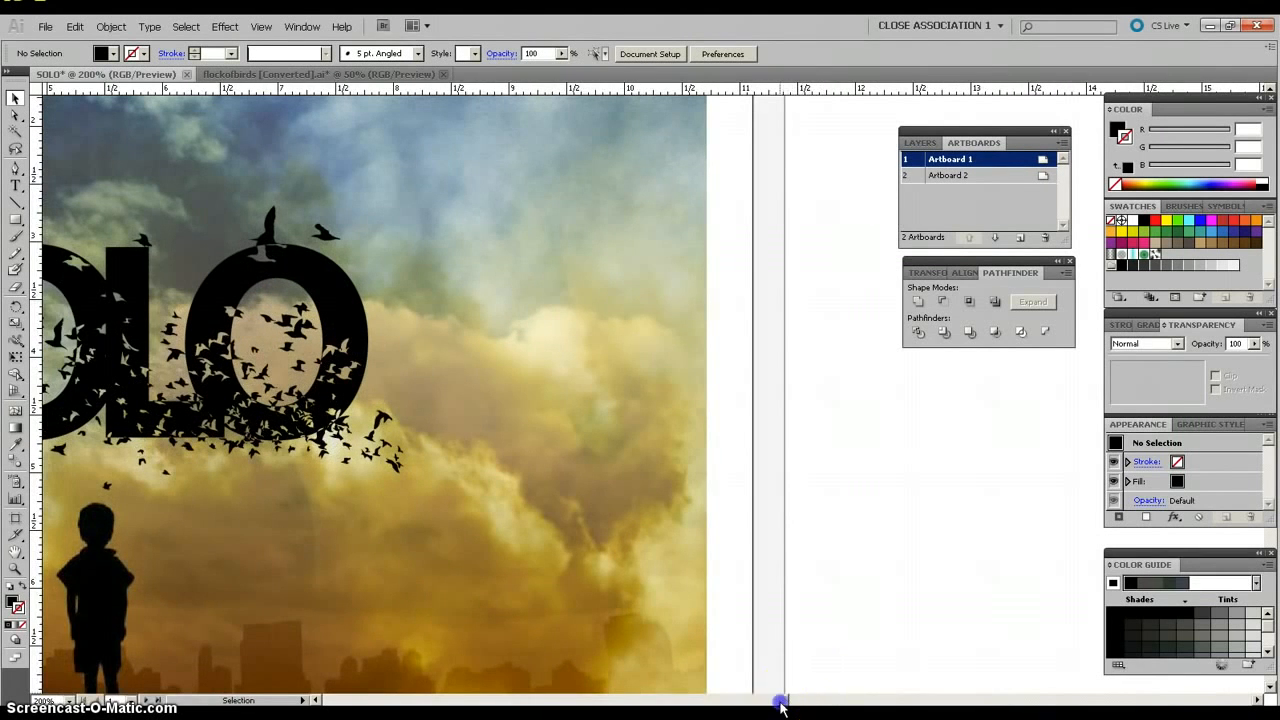
left_click_drag(780, 707, 761, 703)
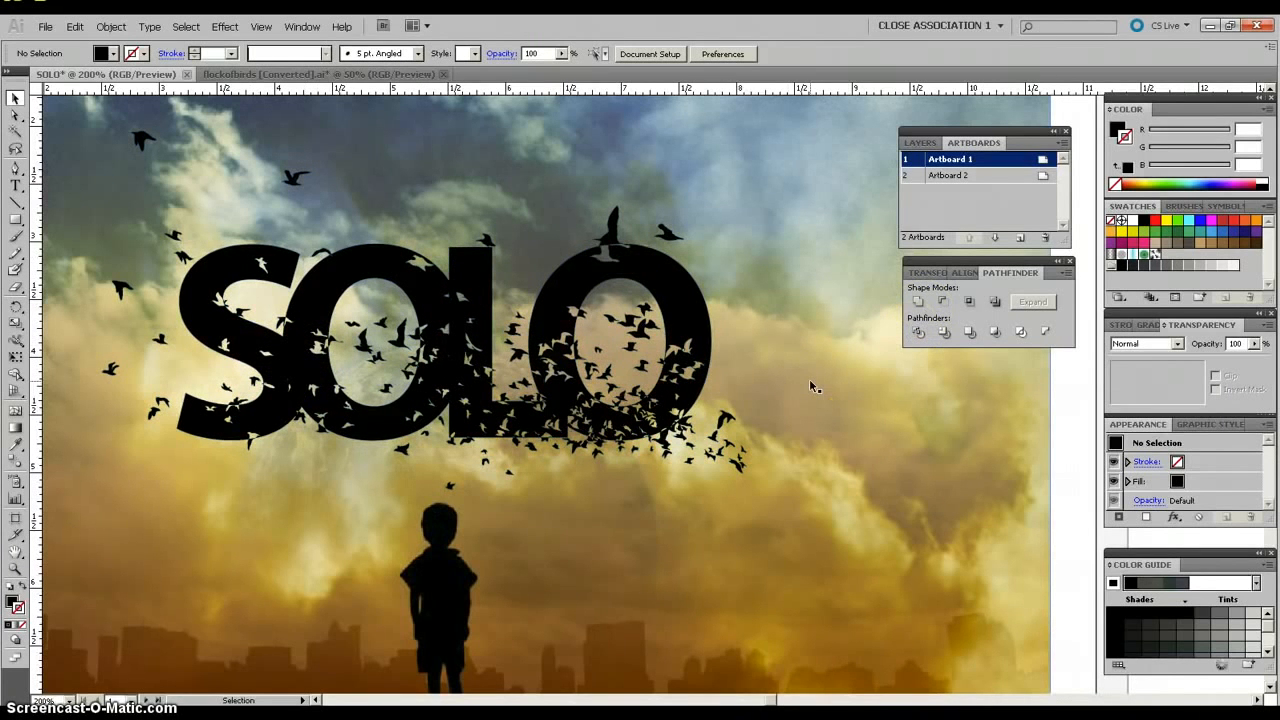
key("ctrl+minus")
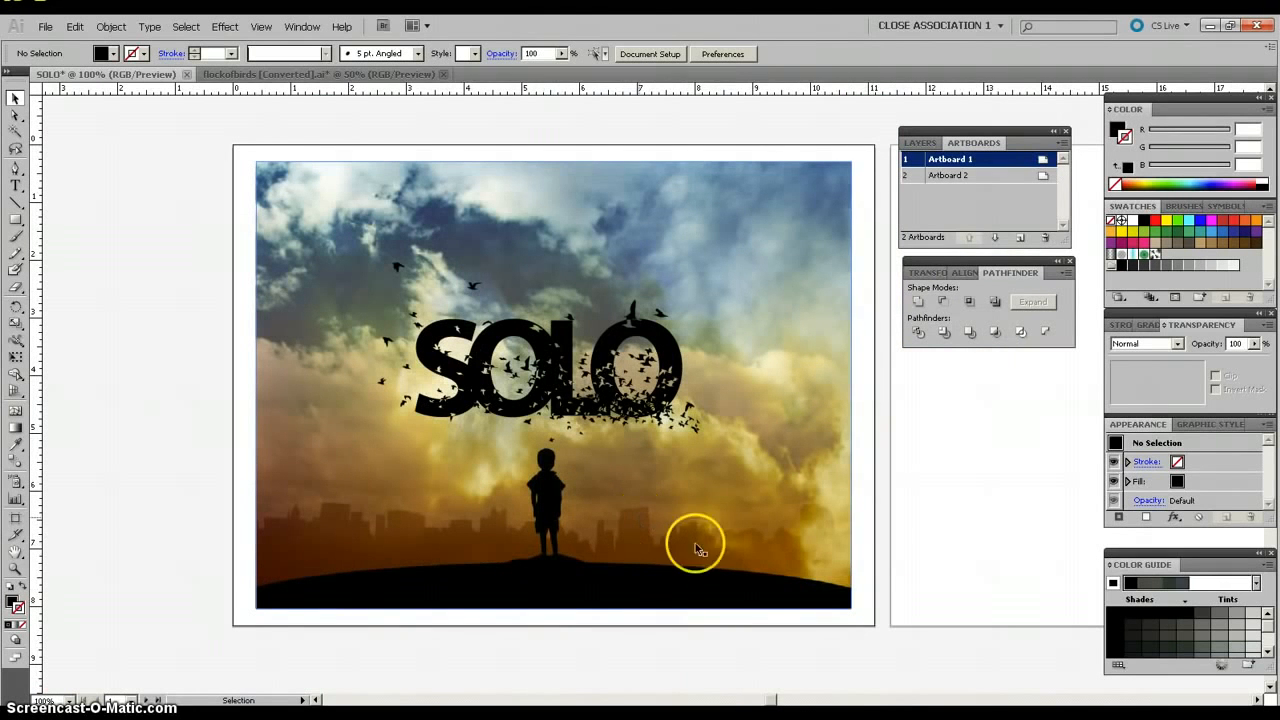
left_click_drag(772, 700, 780, 703)
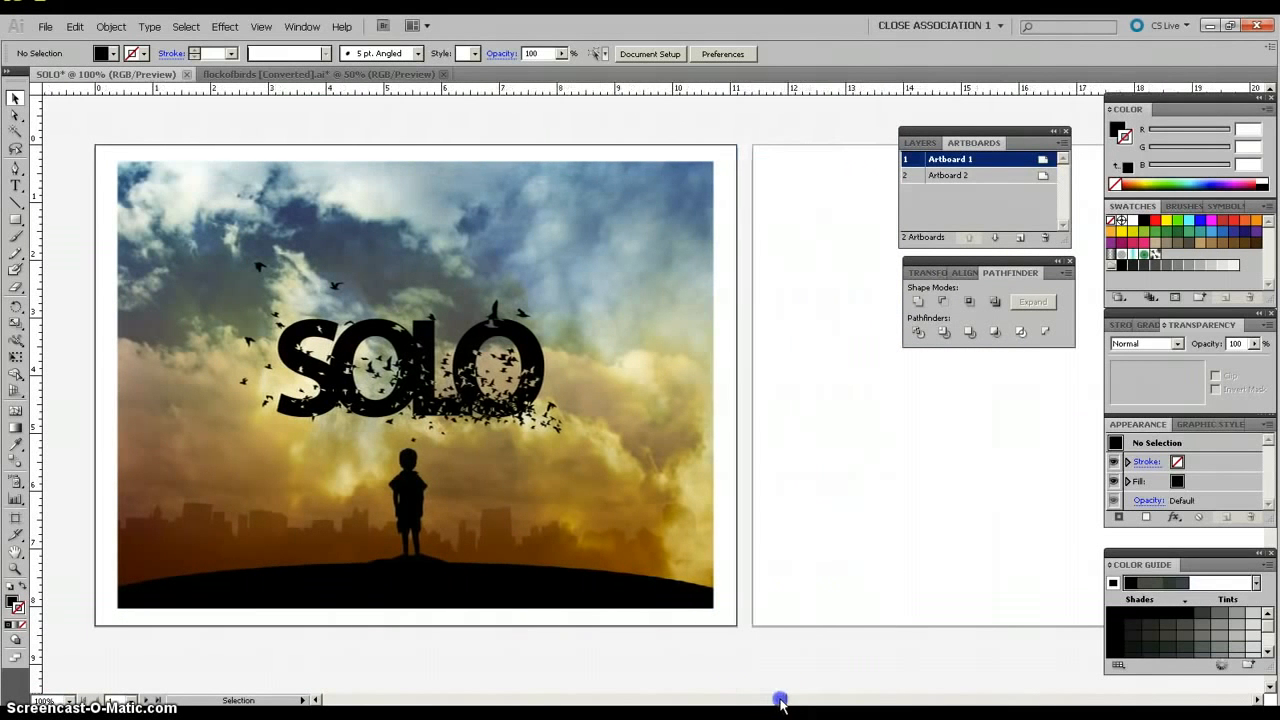
left_click(413, 373)
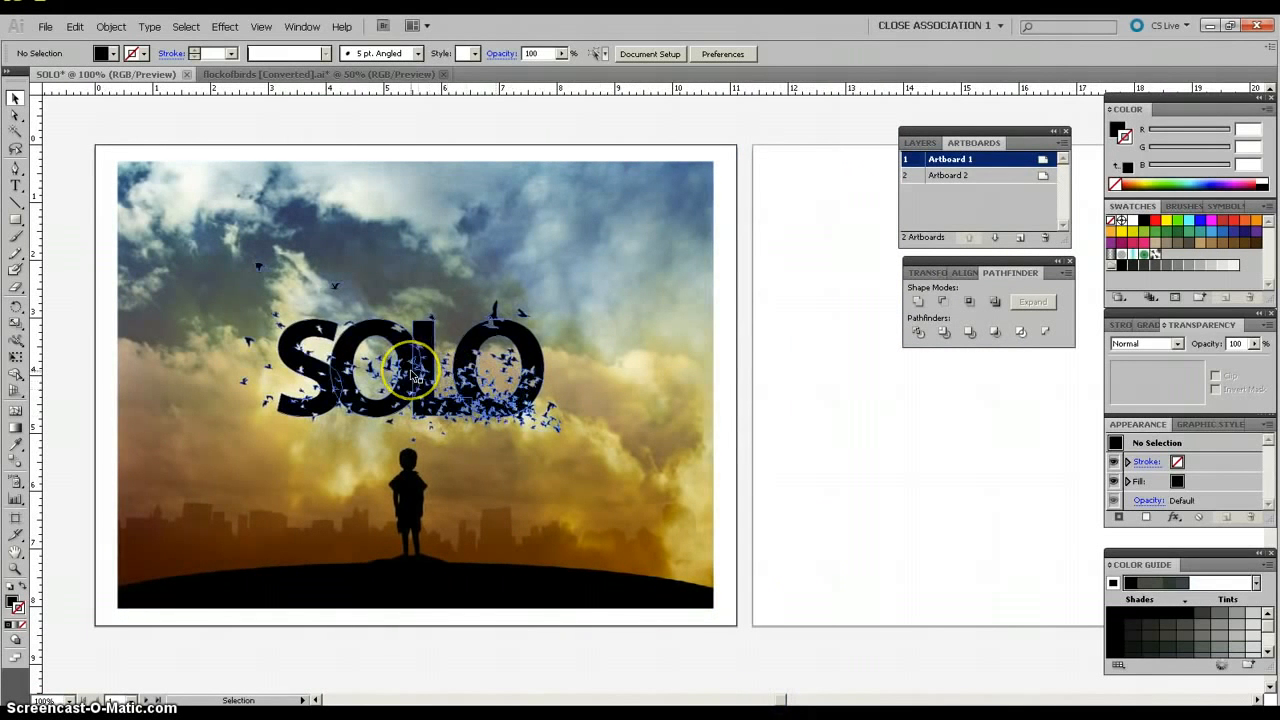
left_click(277, 320)
left_click(14, 99)
left_click(304, 409)
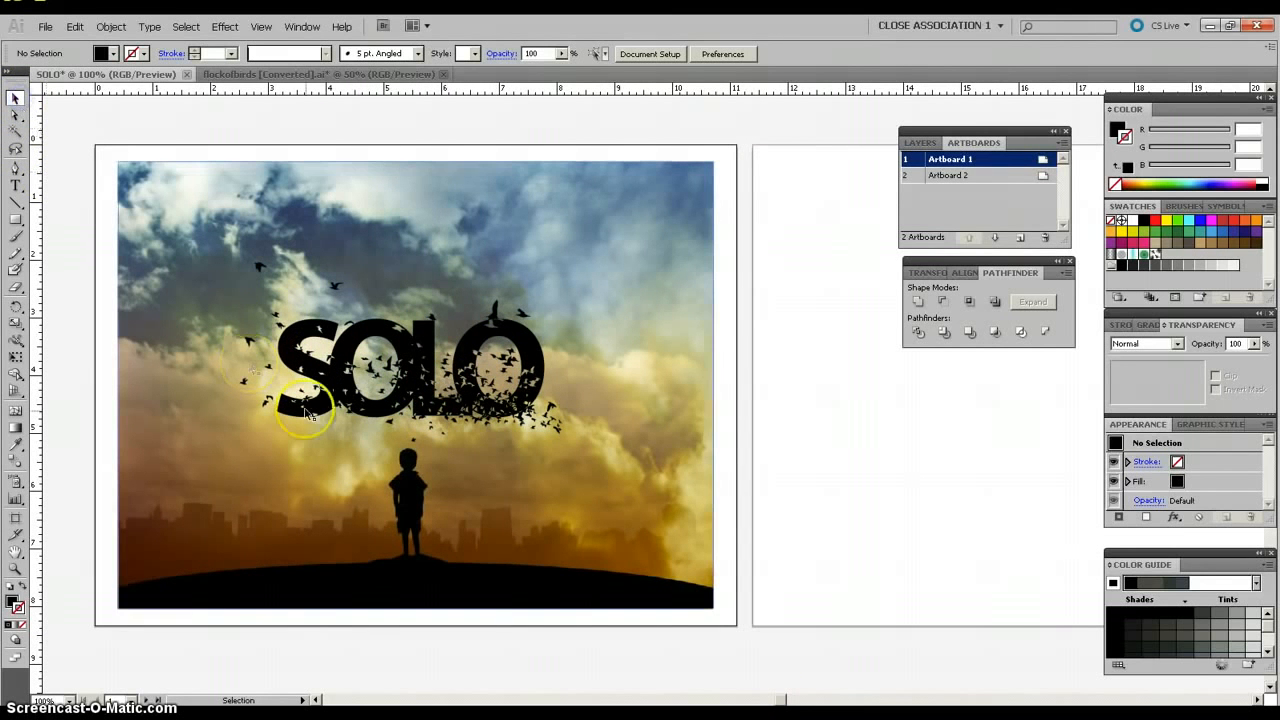
left_click(432, 398)
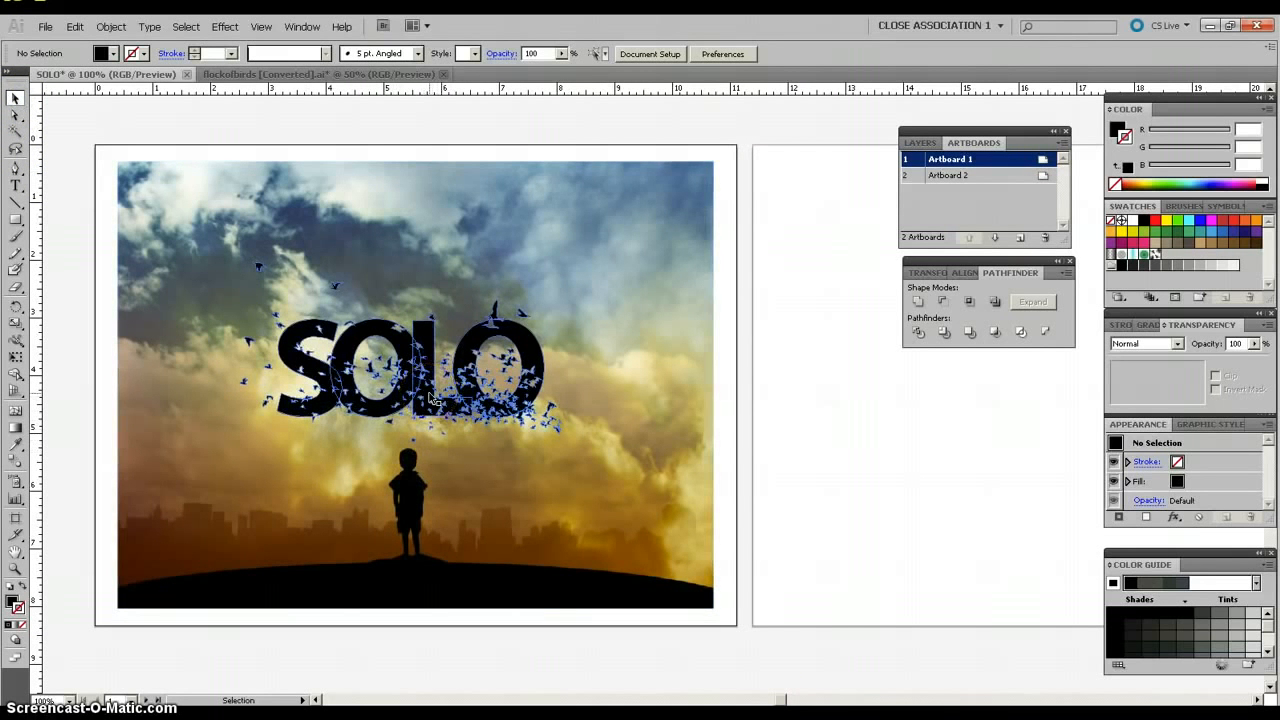
Set the SOLO lettering's blending mode to Overlay in the Transparency settings and deselect it.
left_click(430, 397)
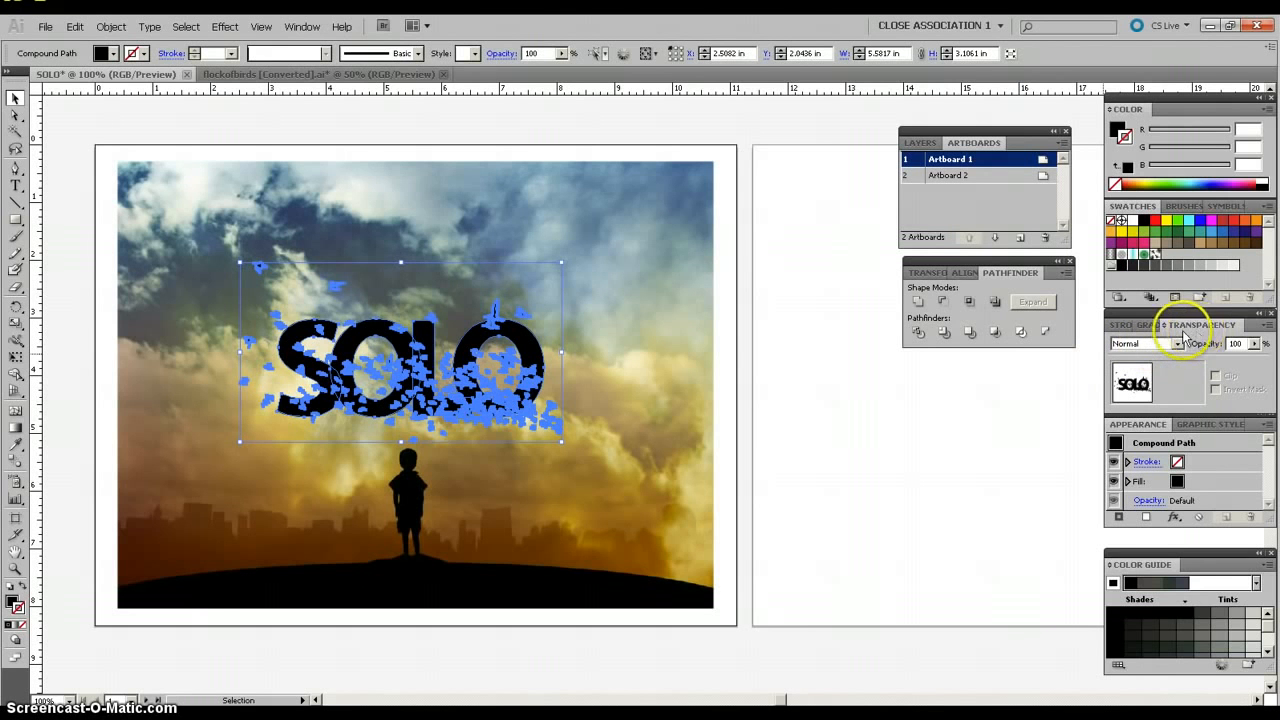
left_click(300, 26)
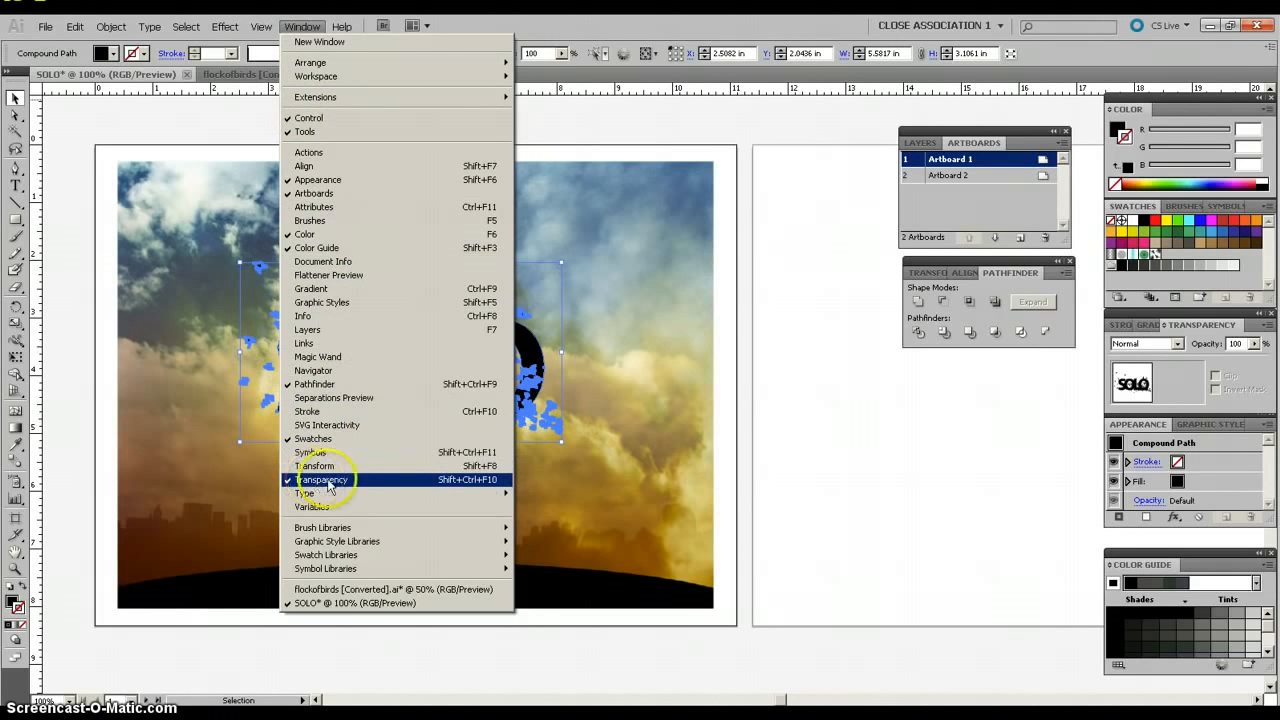
left_click(300, 27)
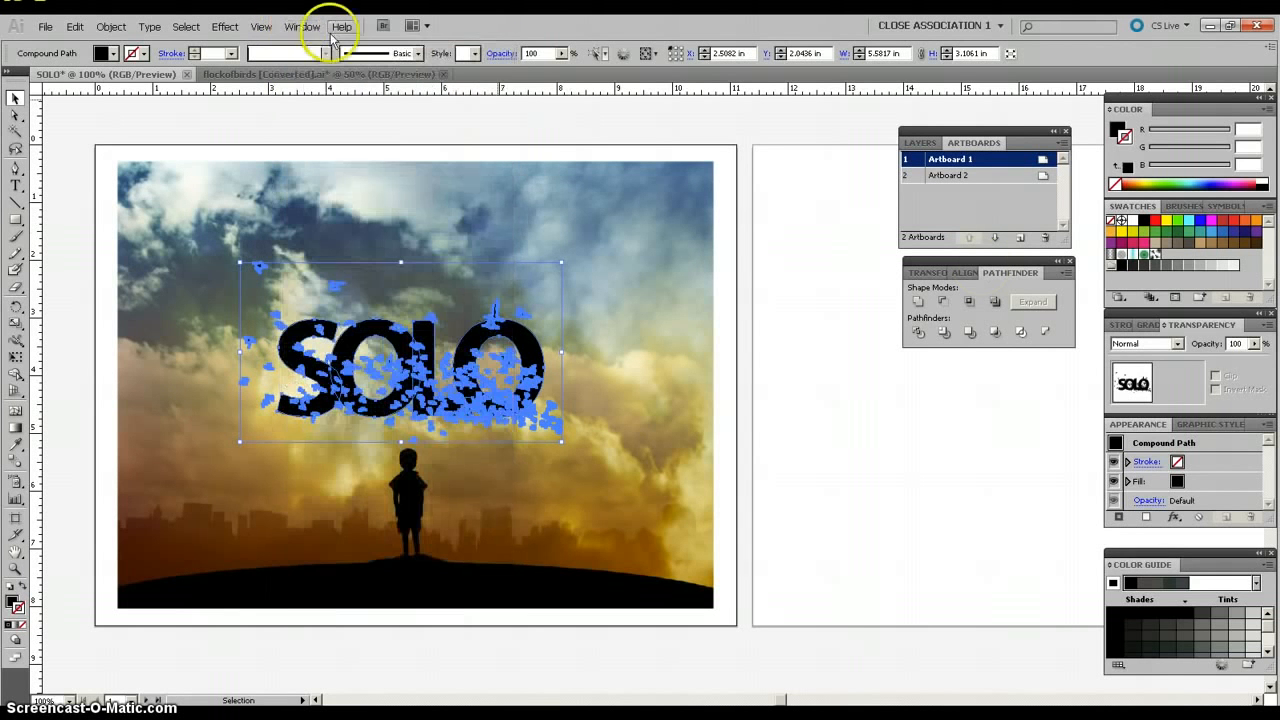
left_click(1178, 344)
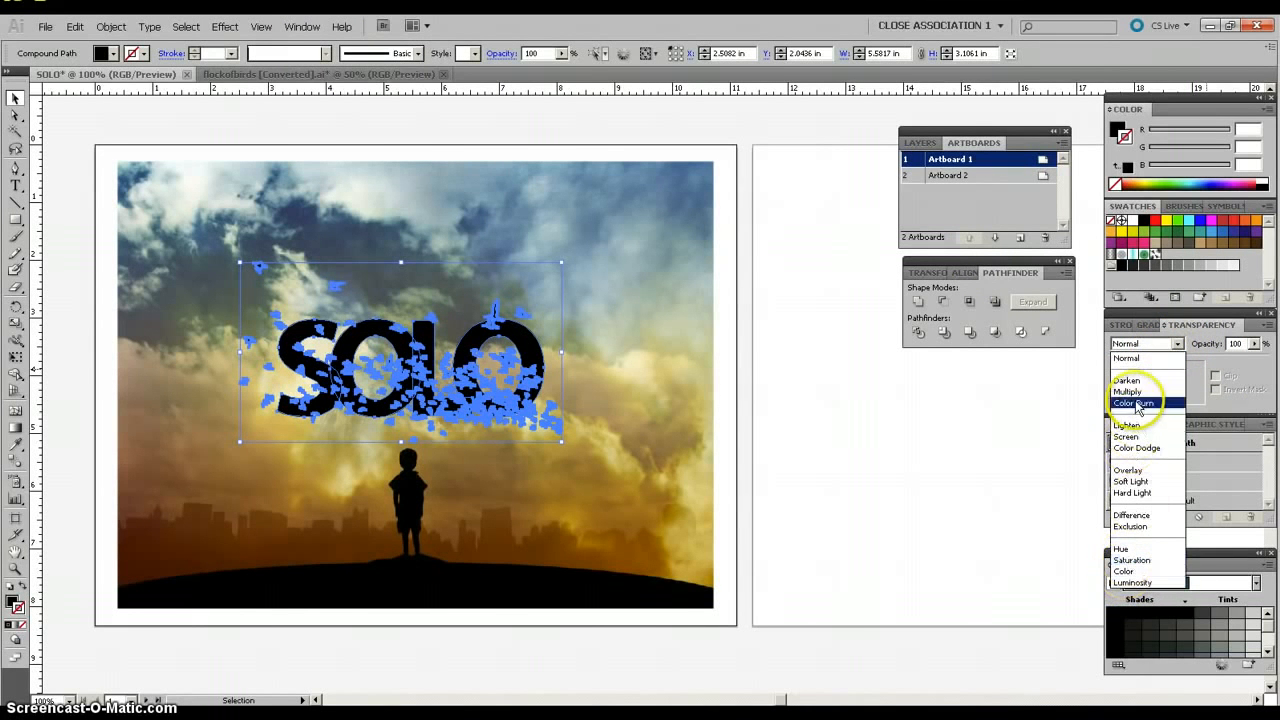
left_click(1128, 470)
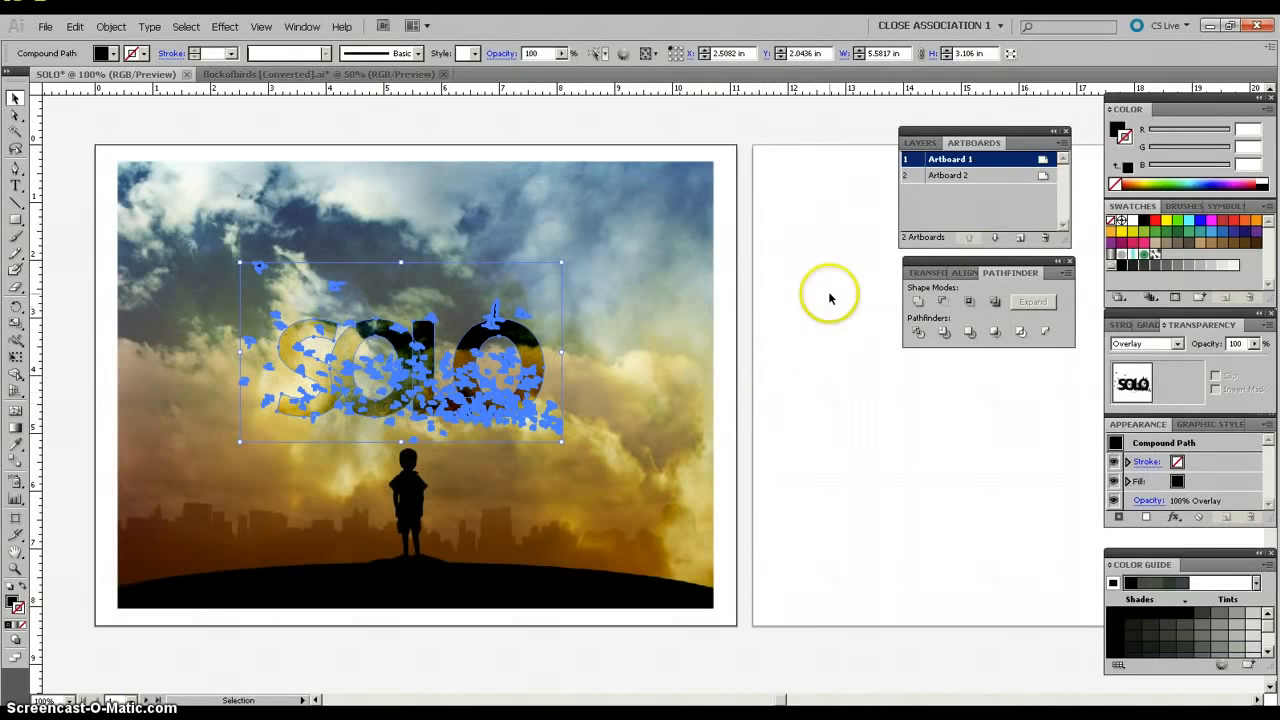
left_click(721, 205)
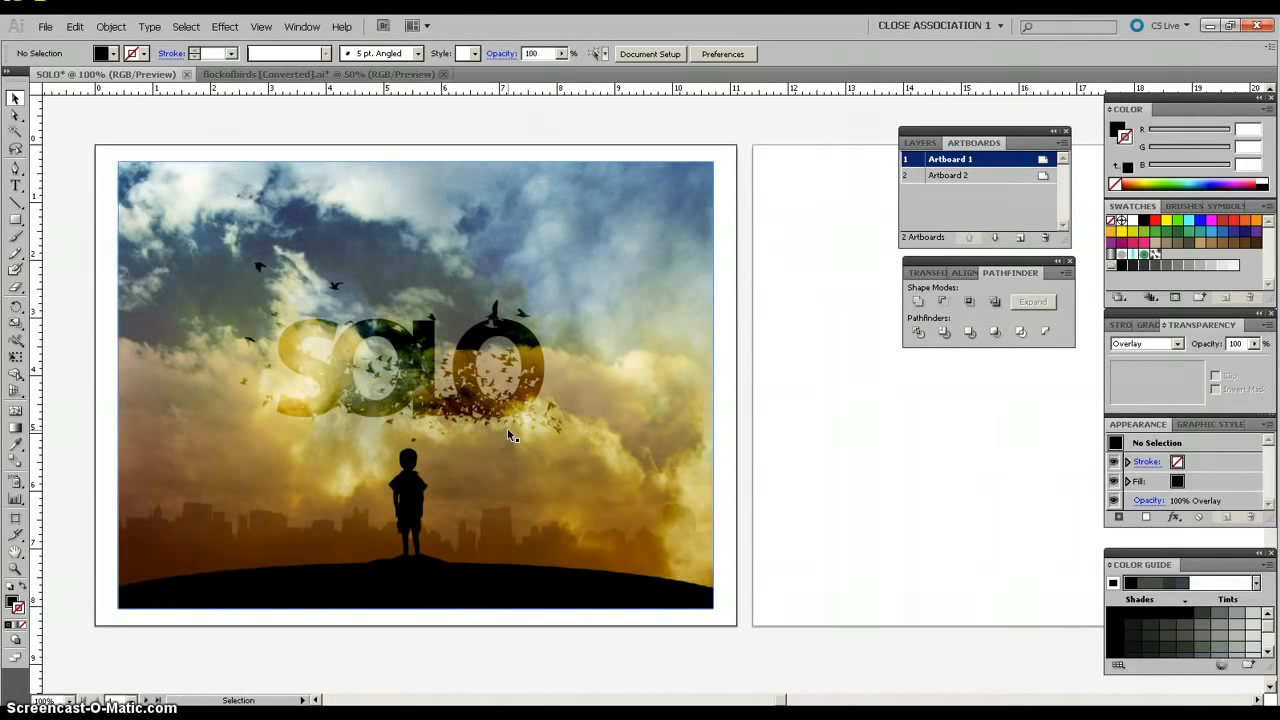
Copy the Overlay SOLO lettering about 11.17 in across onto Artboard 2, and copy the sky photo behind it.
left_click(489, 405)
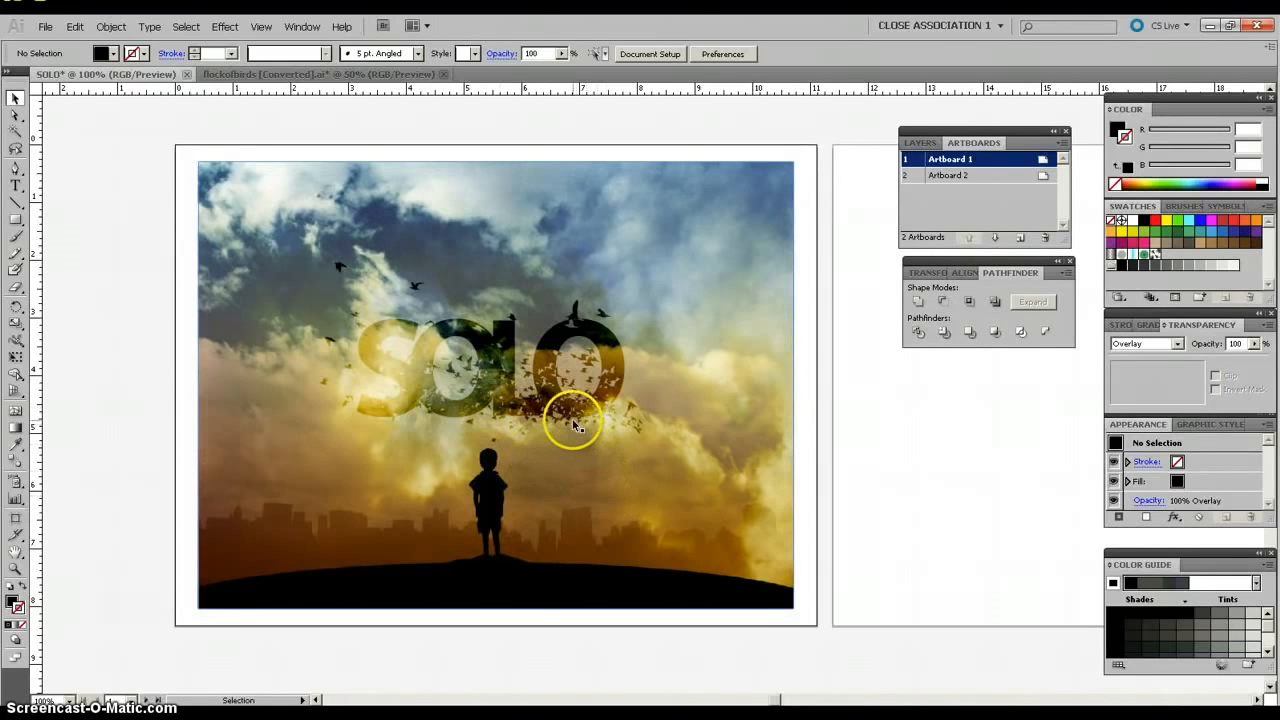
left_click(523, 386)
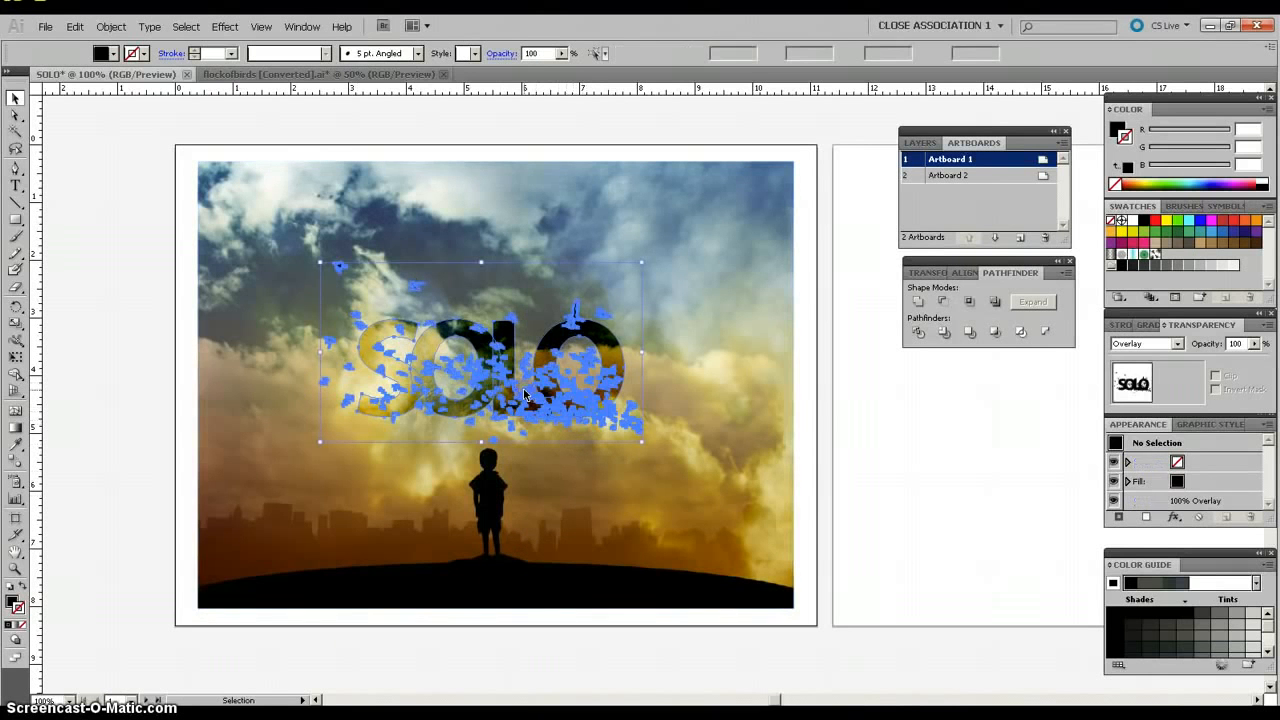
left_click_drag(779, 700, 795, 700)
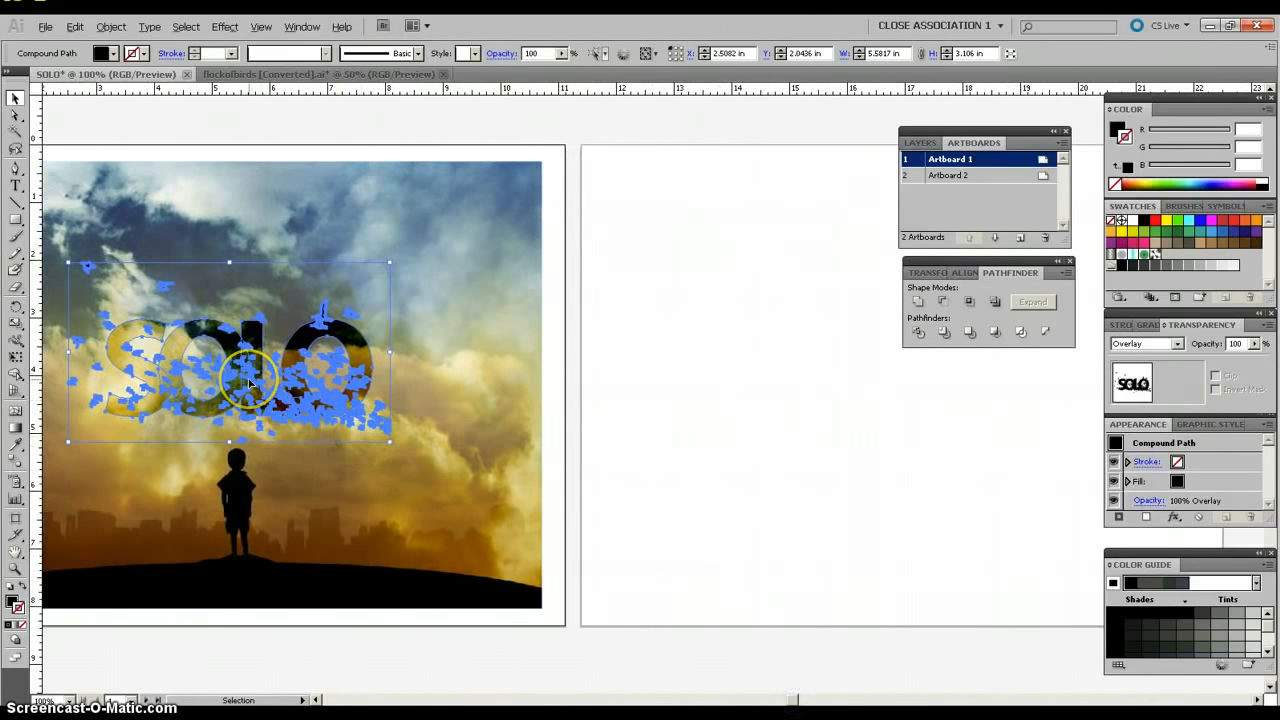
left_click_drag(250, 383, 895, 383)
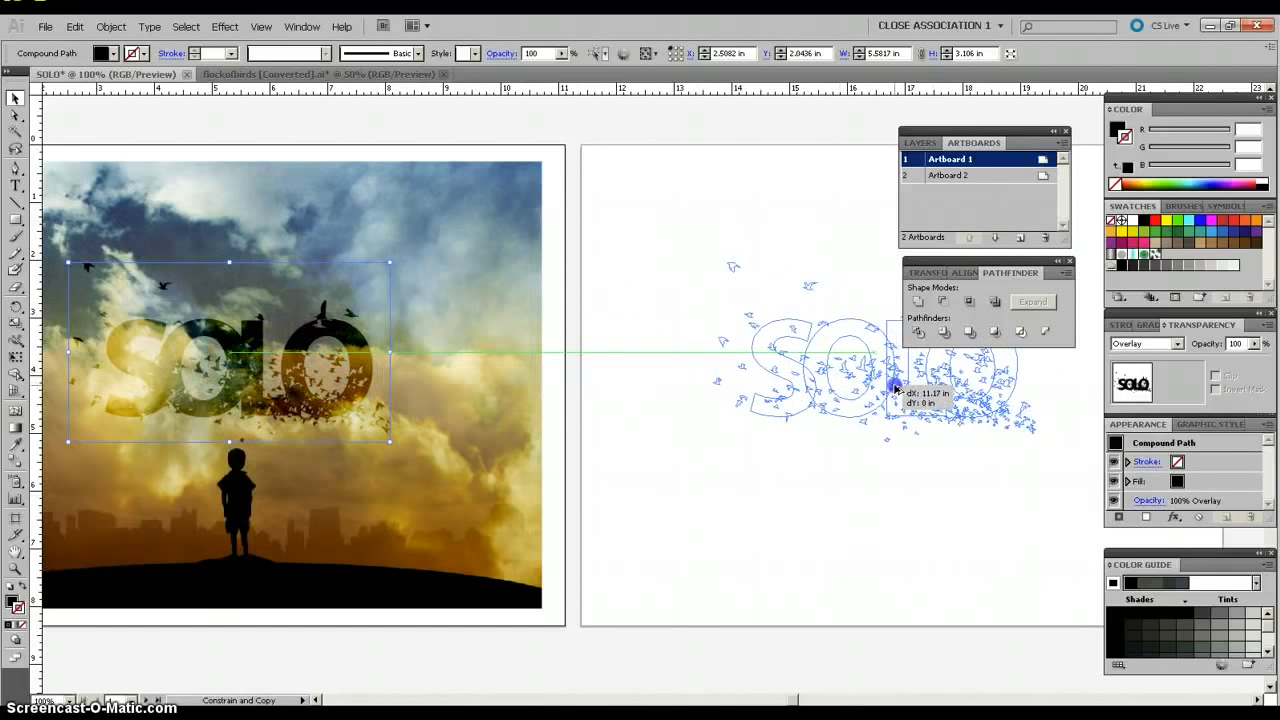
left_click_drag(895, 390, 897, 390)
left_click(920, 523)
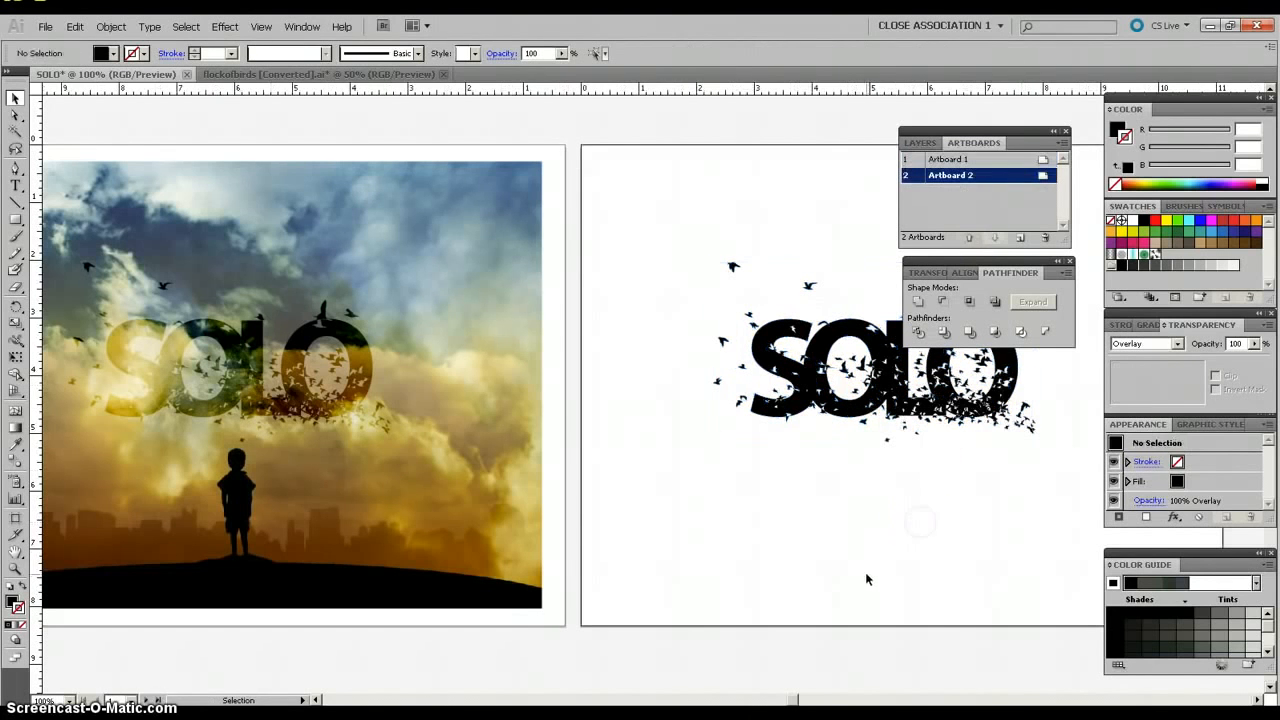
left_click(414, 420)
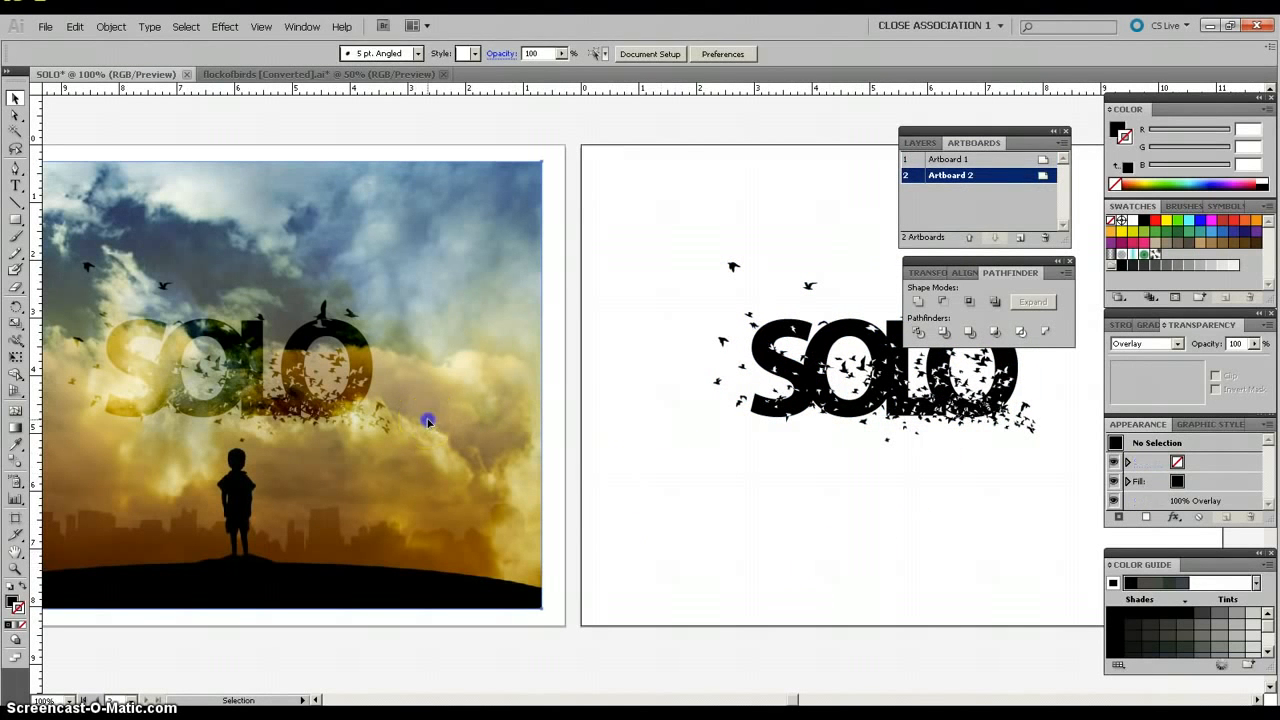
left_click_drag(427, 423, 1068, 405)
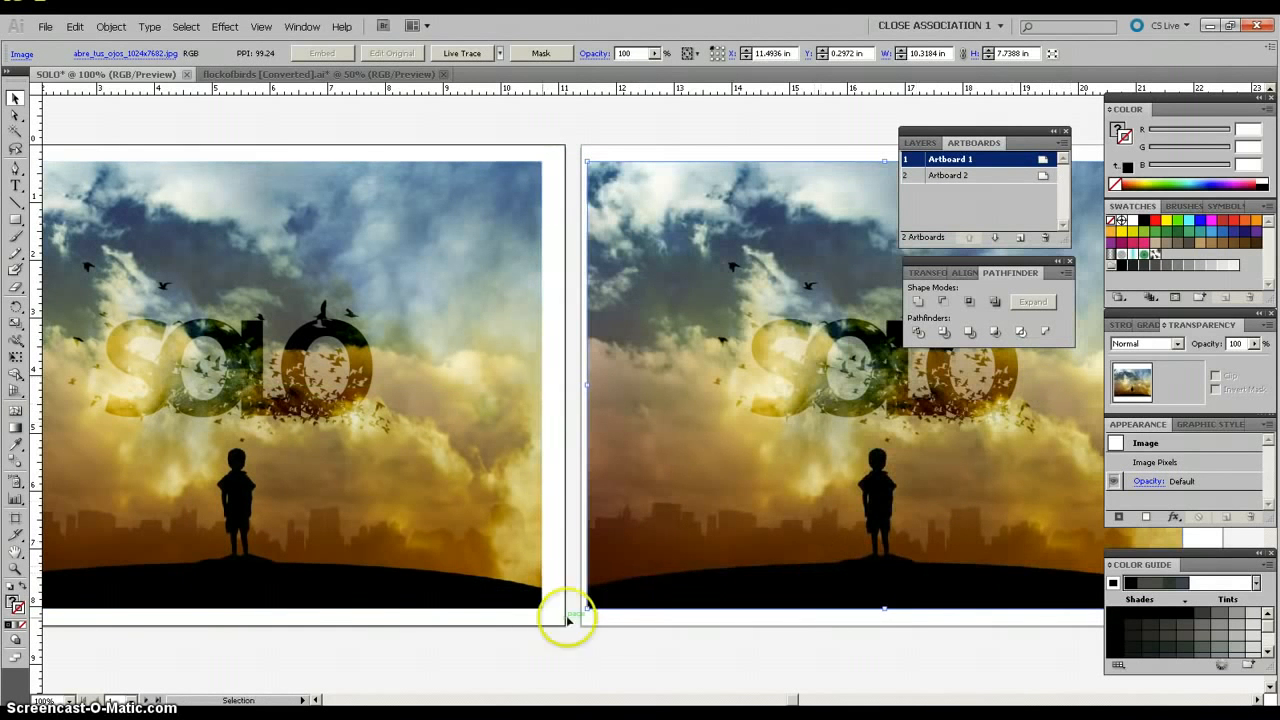
Set the blending mode of the SOLO lettering on Artboard 2 to Normal and deselect it.
left_click(812, 388)
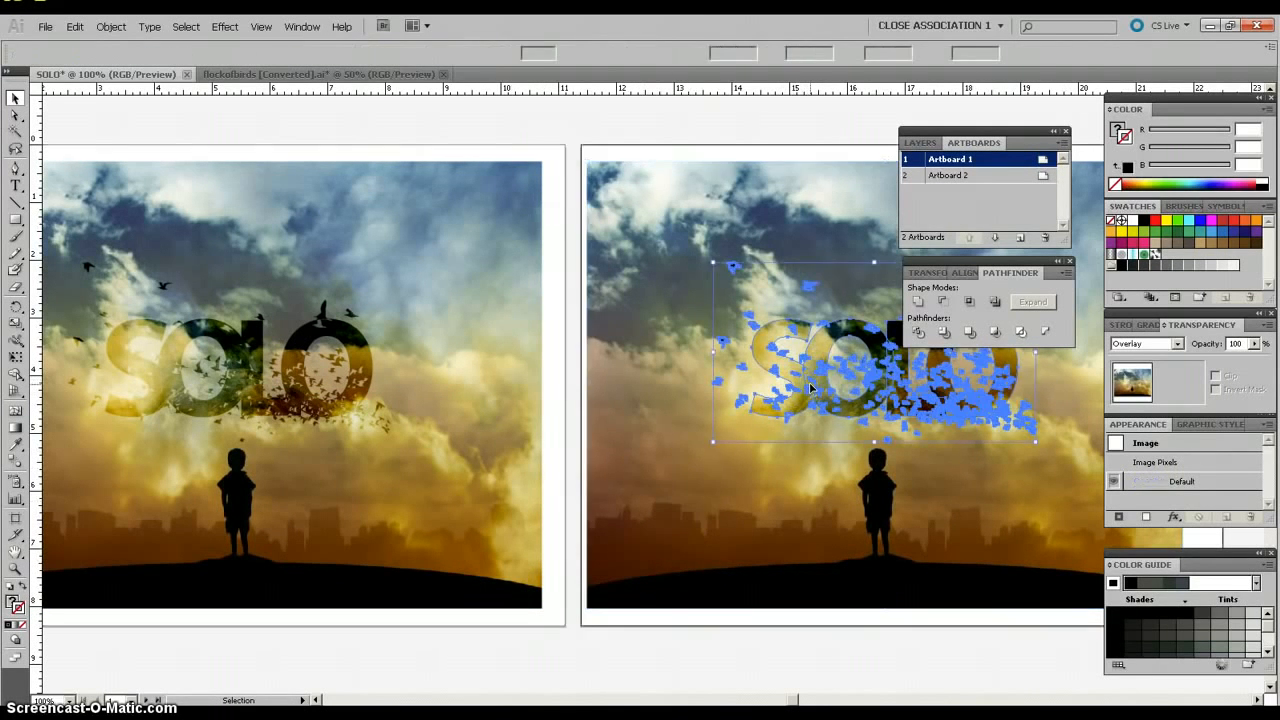
left_click(1177, 344)
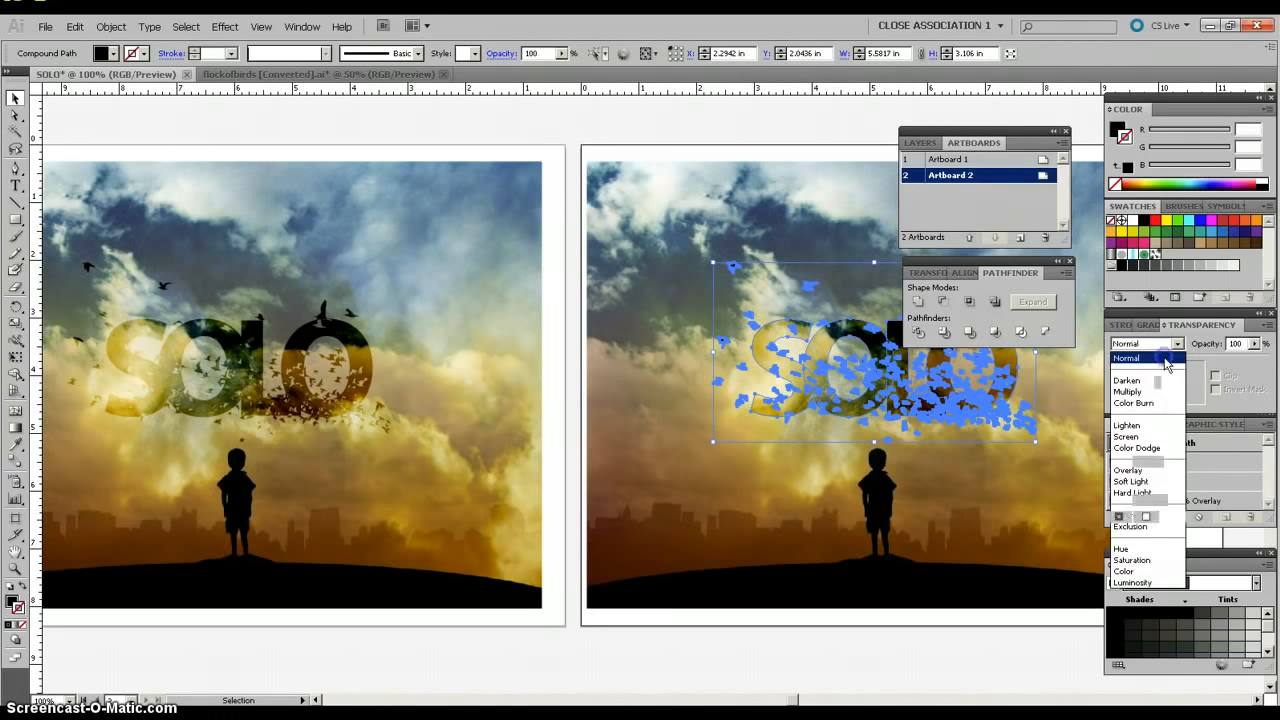
left_click(1160, 358)
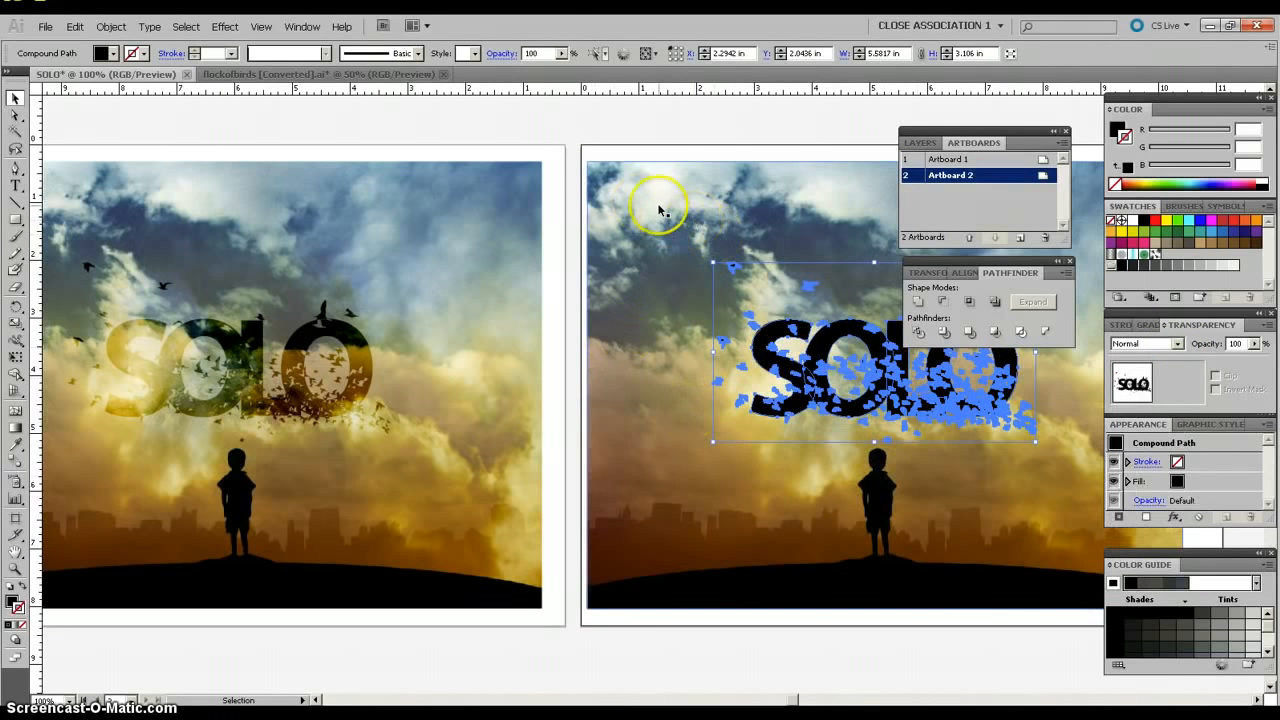
left_click(605, 129)
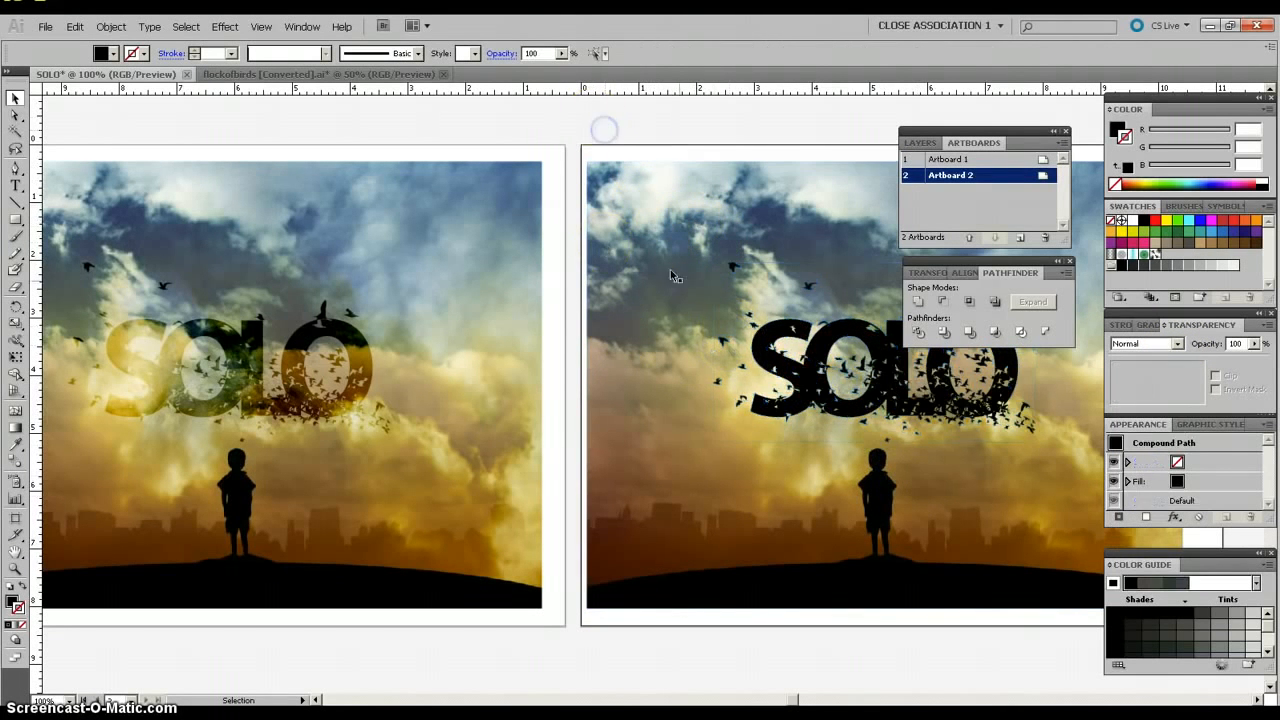
Mask the sky photo on Artboard 2 with the SOLO lettering as a clipping mask, accepting the complex mask, and deselect it.
left_click(652, 300)
left_click(706, 337)
left_click(780, 368)
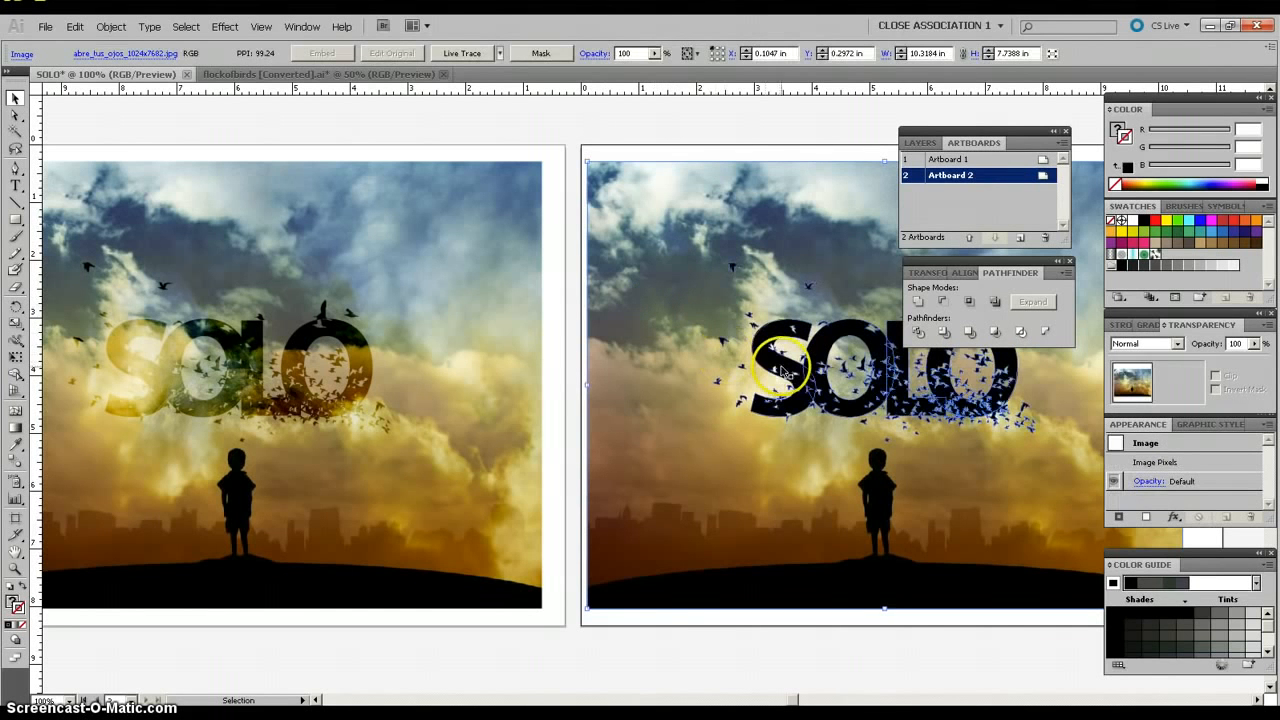
left_click(789, 374, "shift")
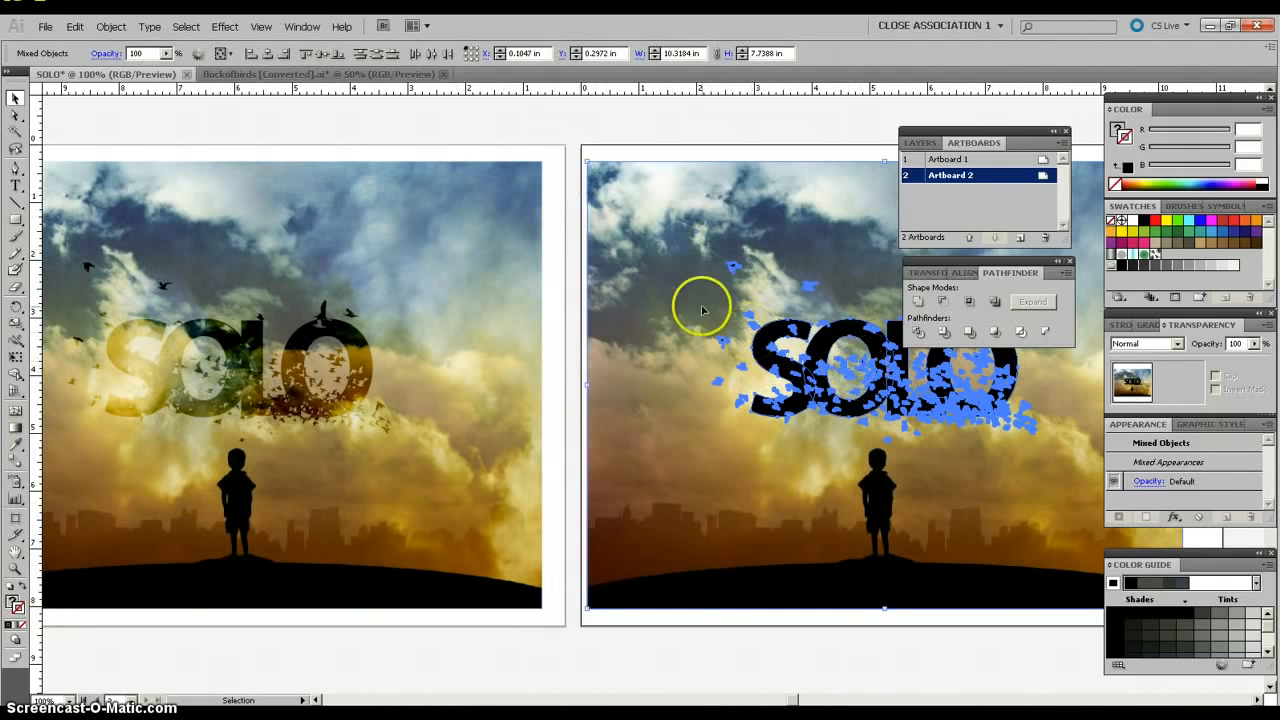
left_click(106, 30)
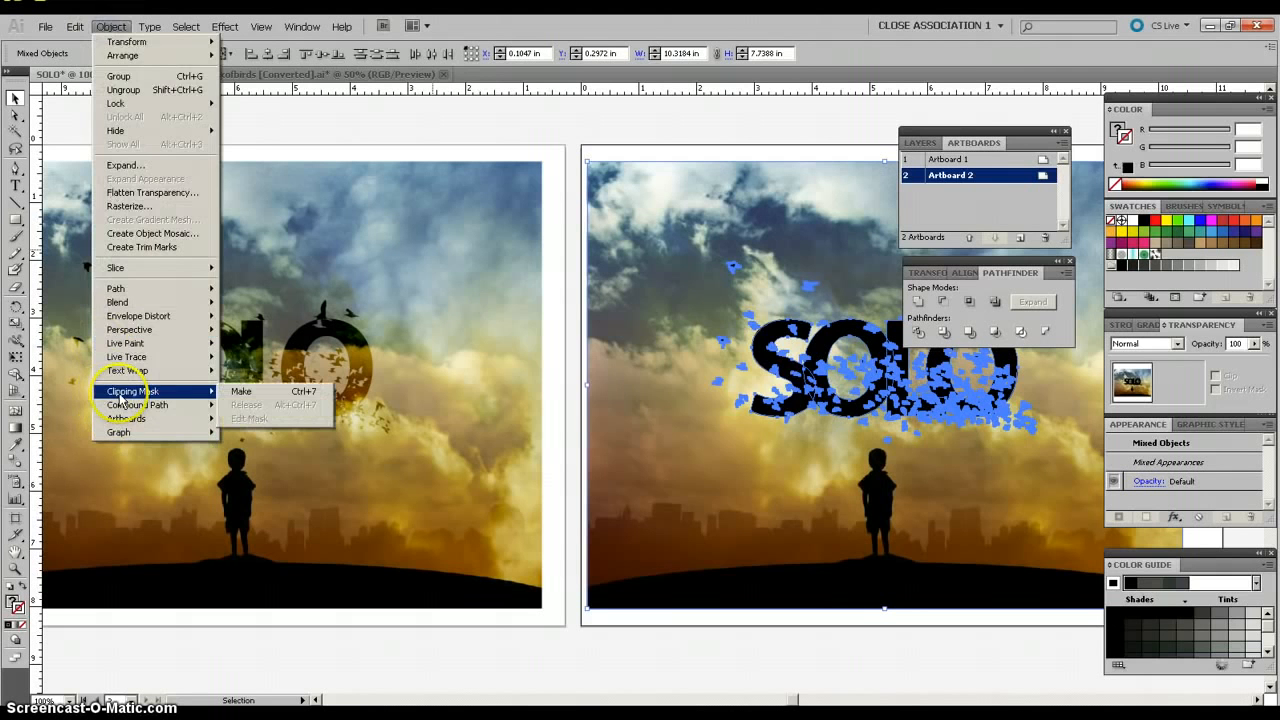
left_click(235, 391)
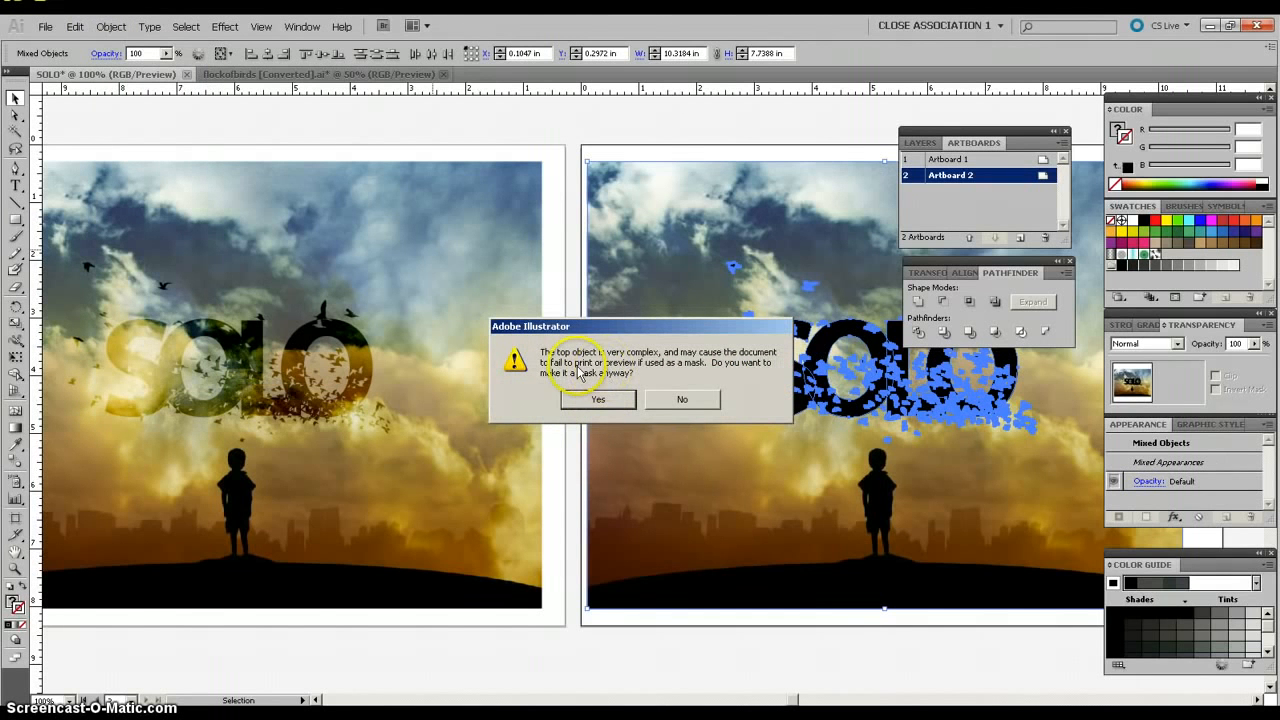
left_click(598, 399)
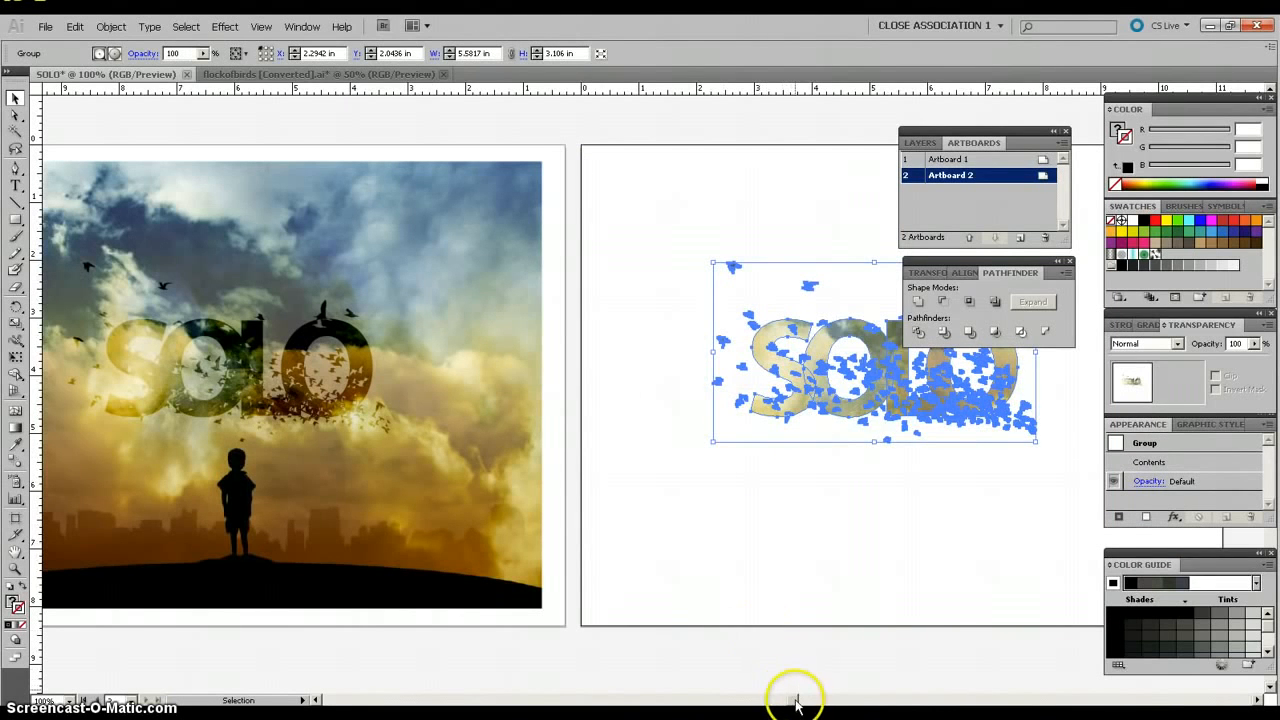
left_click_drag(795, 700, 818, 700)
left_click(742, 567)
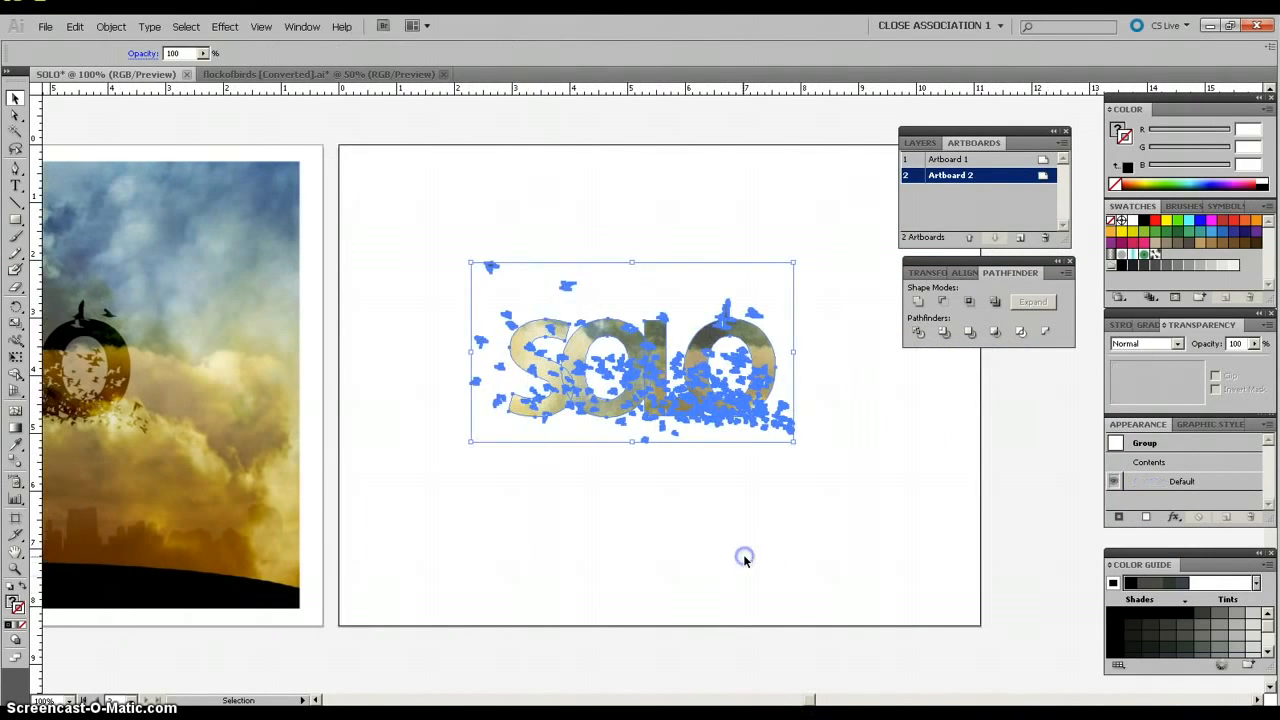
Isolate the clipped SOLO group on Artboard 2 and shrink the sky photo inside it to about 6.37 by 4.78 in.
left_click(810, 702)
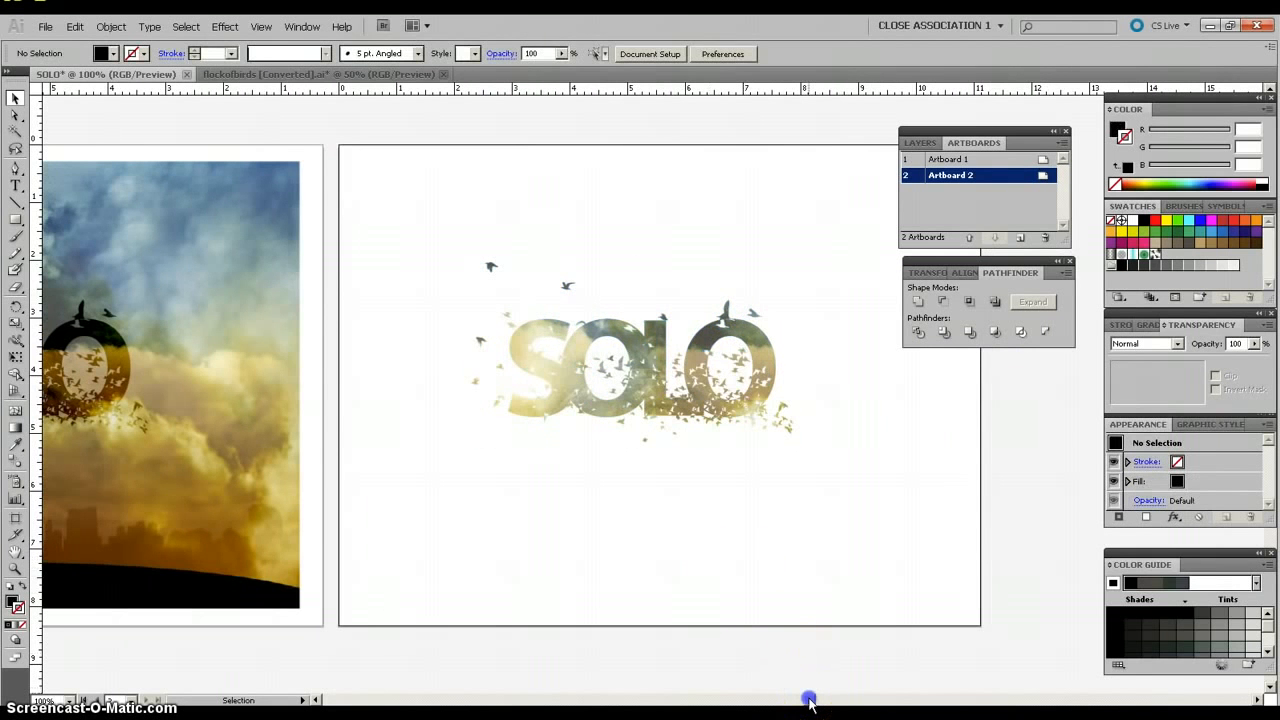
mouse_move(808, 700)
left_mouse_down()
mouse_move(783, 700)
mouse_move(814, 700)
left_mouse_up()
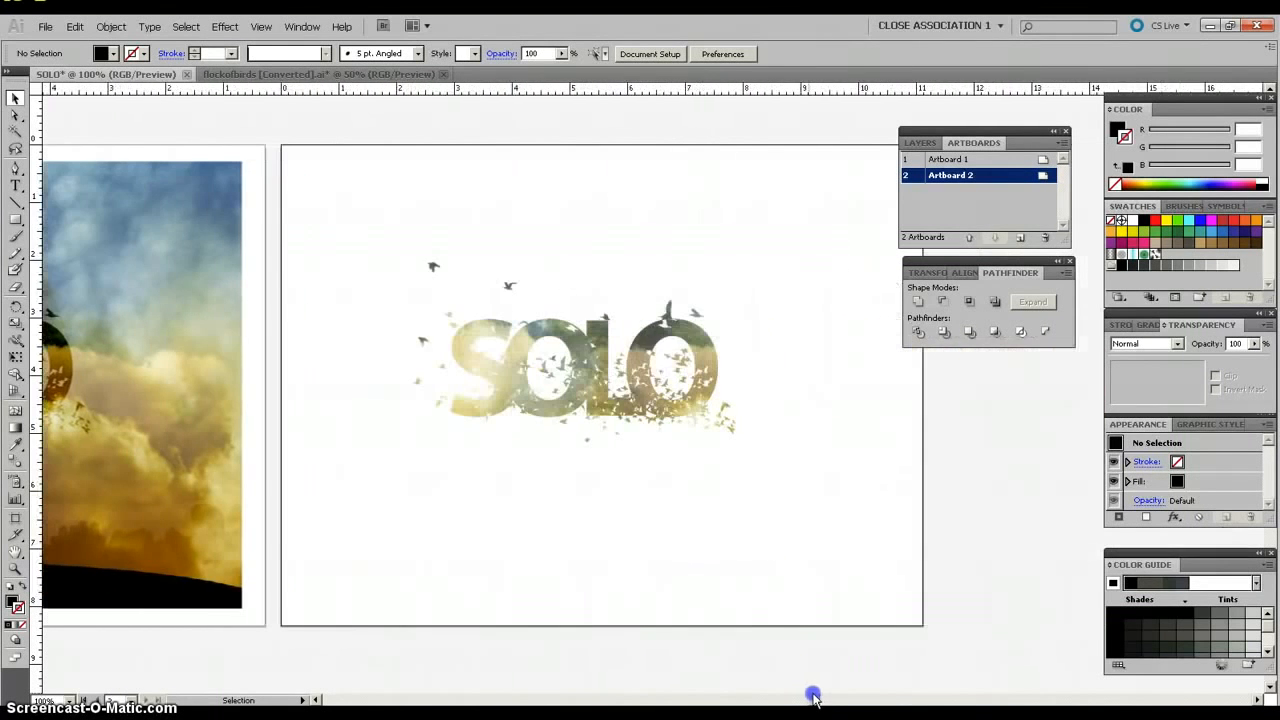
left_click(586, 404)
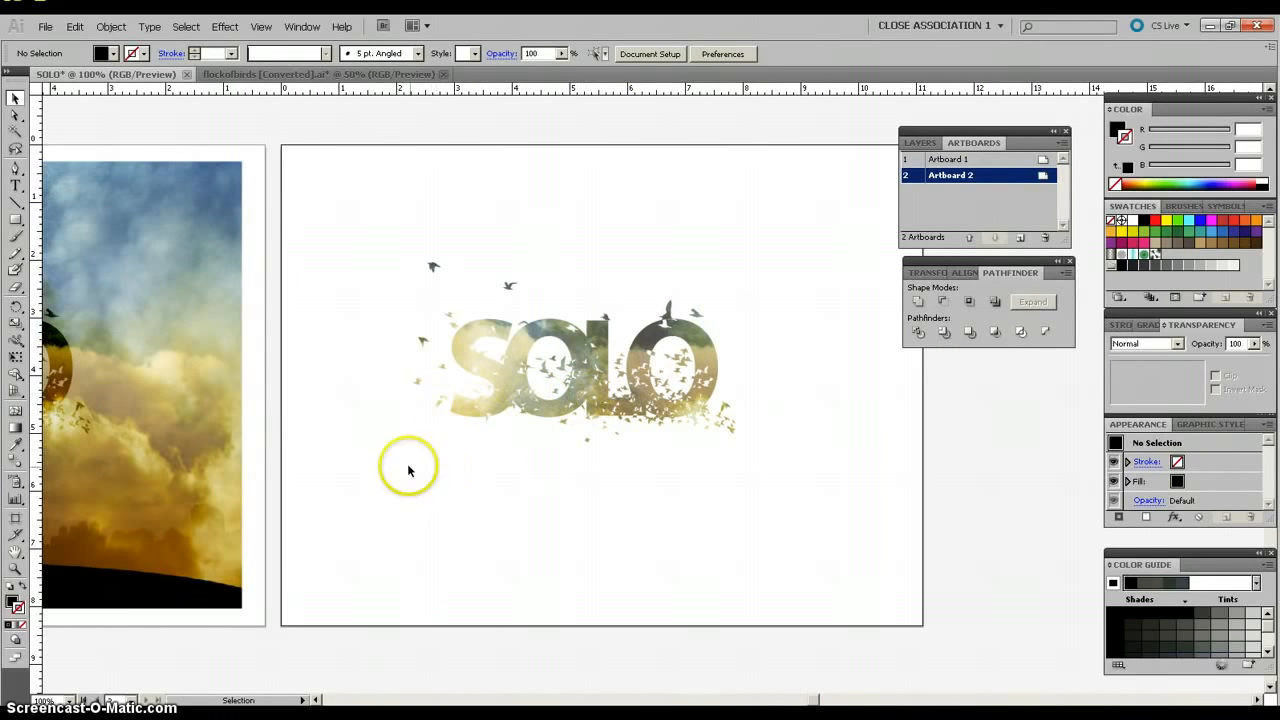
double_click(596, 390)
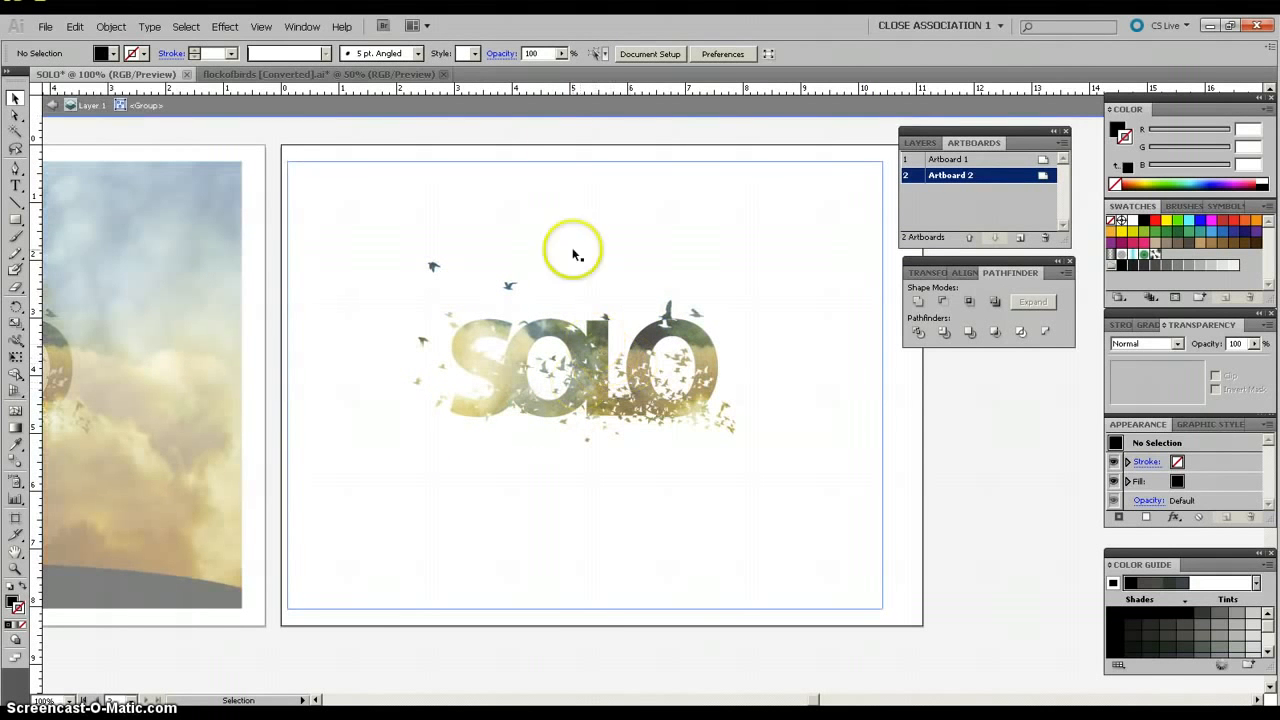
left_click(581, 191)
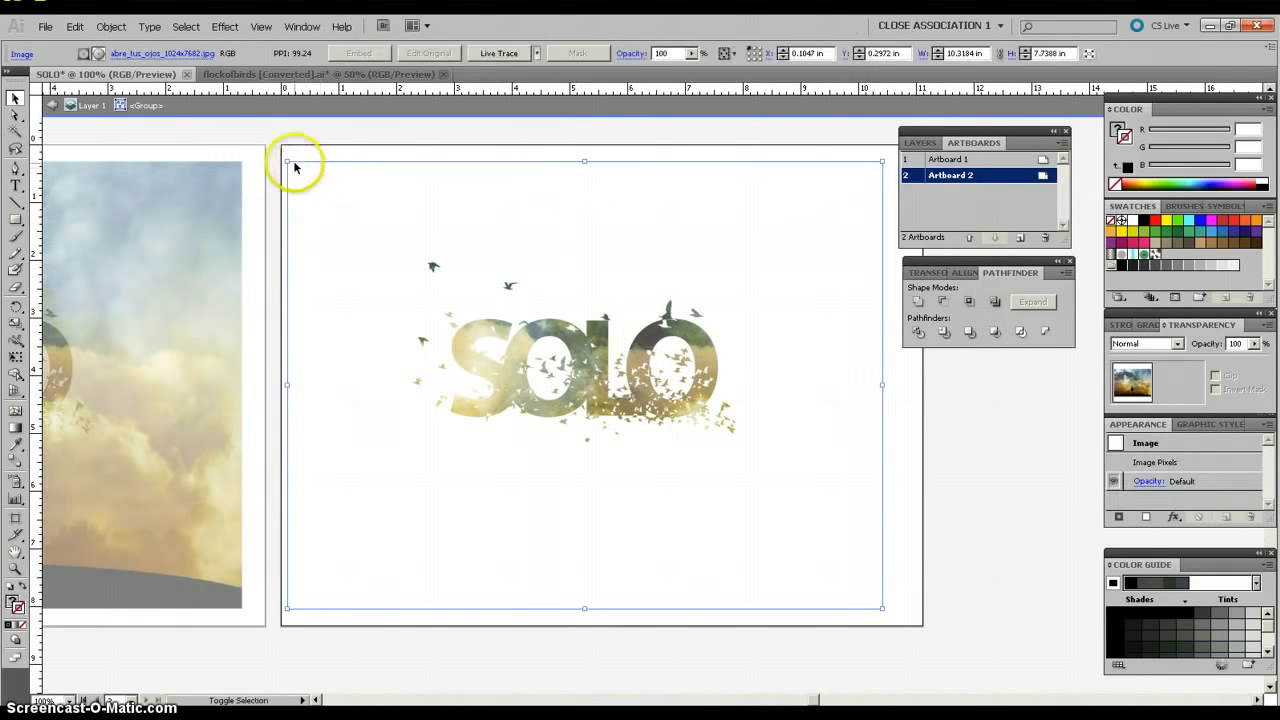
left_click_drag(287, 161, 384, 238)
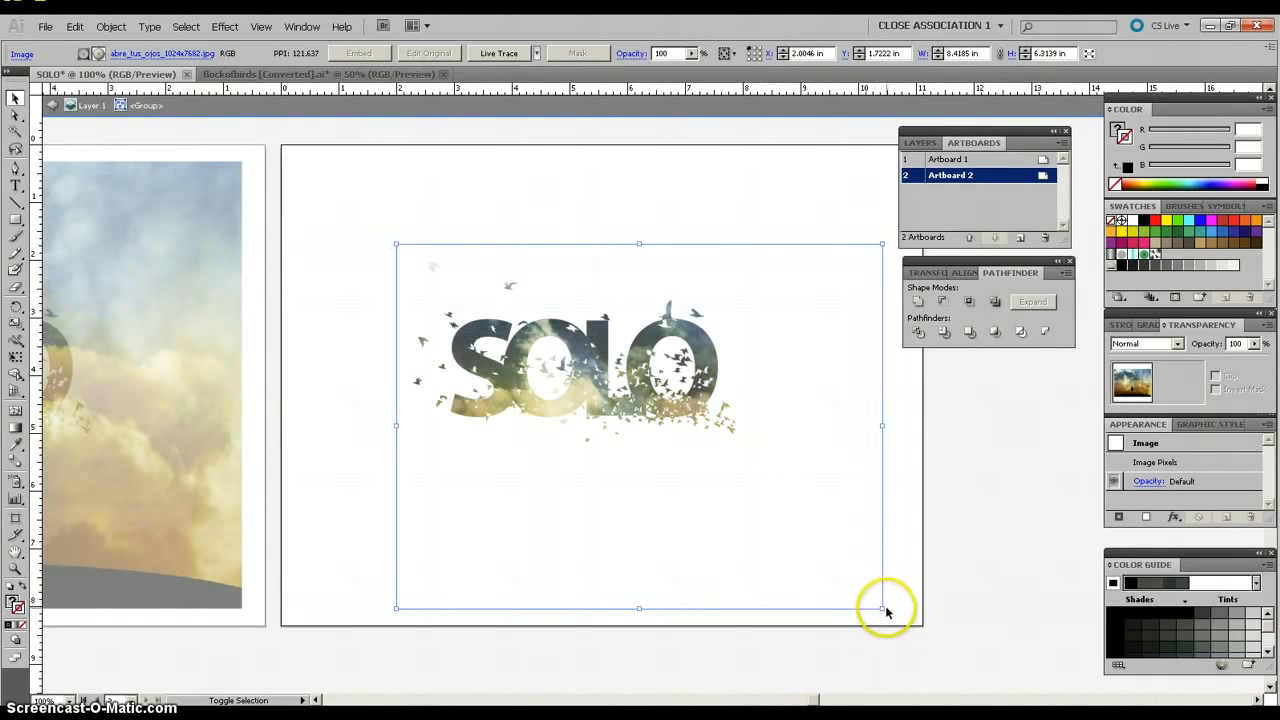
left_click_drag(883, 607, 765, 519)
Reposition the sky photo inside the mask so the boy's silhouette falls within the letter L, and exit isolation mode.
left_click_drag(725, 464, 738, 438)
left_click(629, 446)
left_click_drag(652, 463, 688, 436)
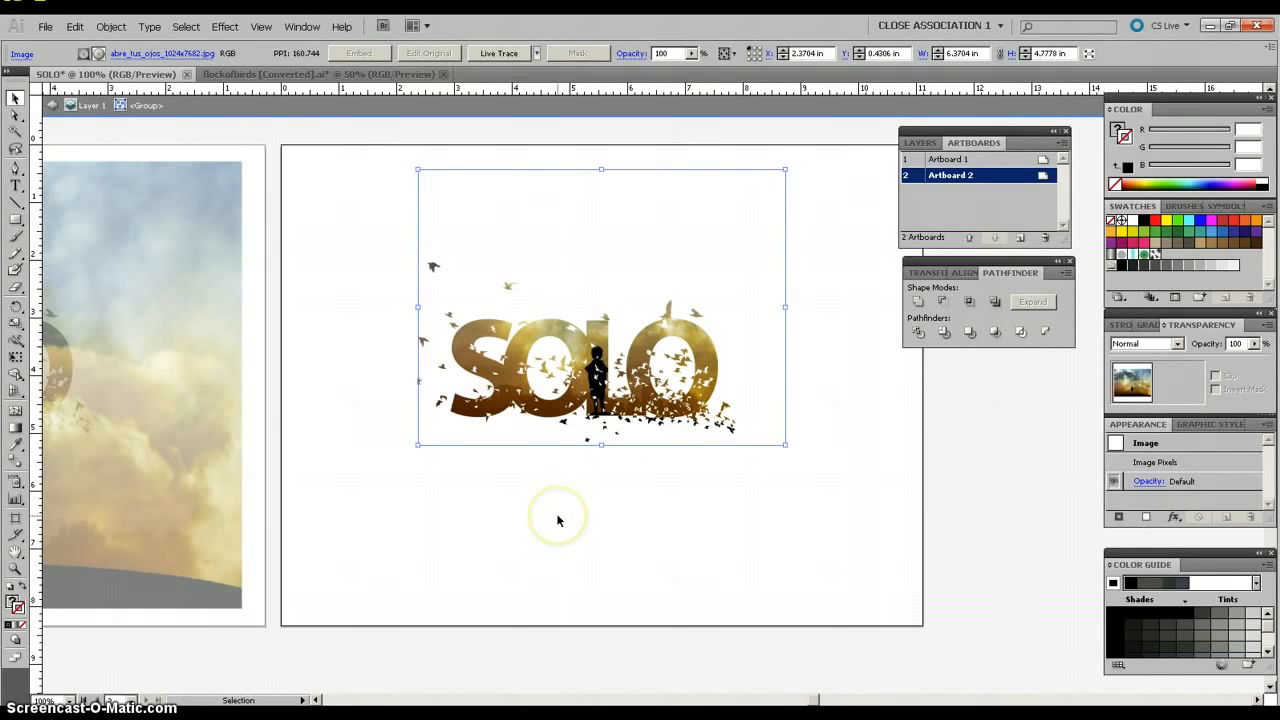
left_click(557, 519)
double_click(371, 531)
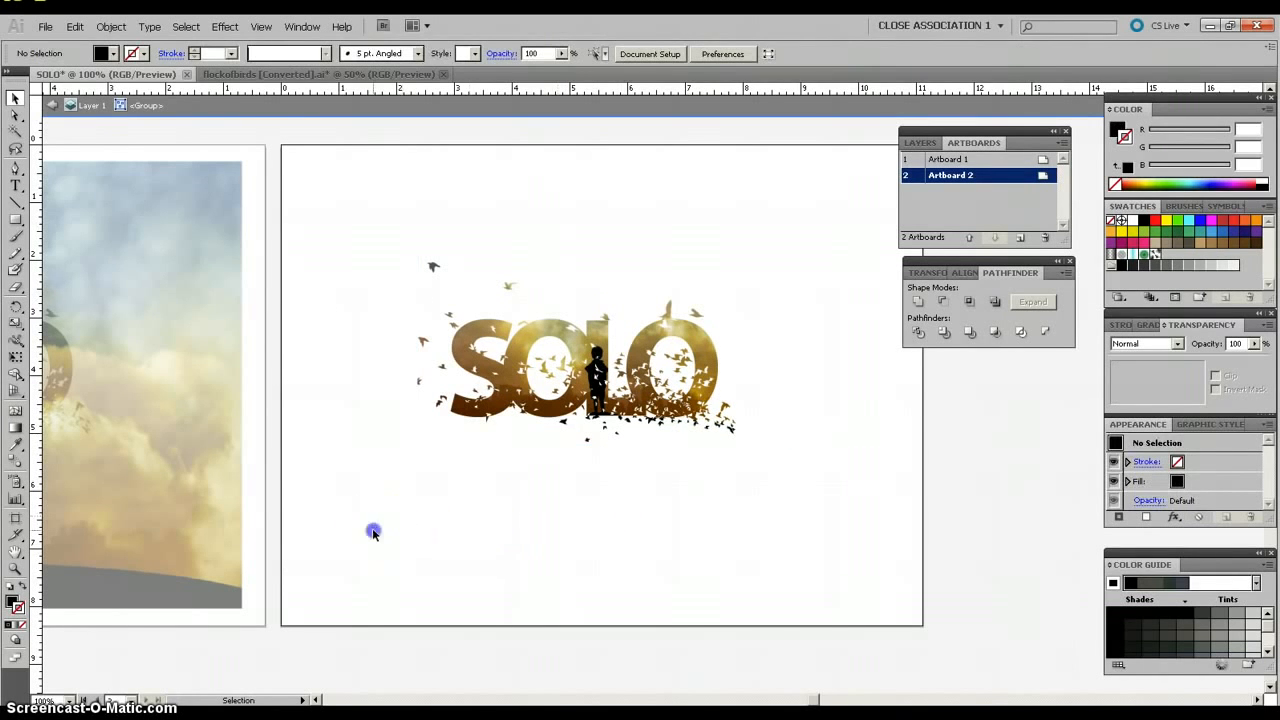
Enlarge the clipped SOLO group to about 7.86 by 4.37 in, move it nearer the middle of Artboard 2, and deselect it.
left_click_drag(766, 256, 380, 489)
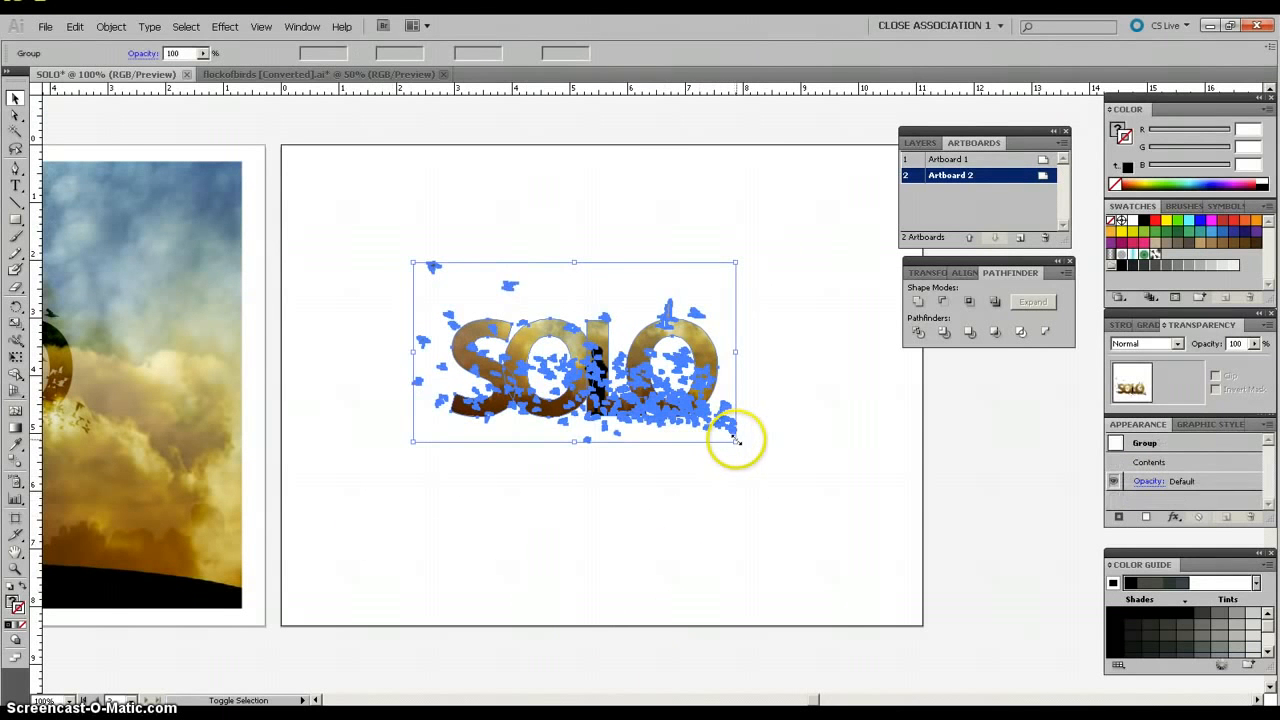
left_click_drag(734, 442, 840, 563)
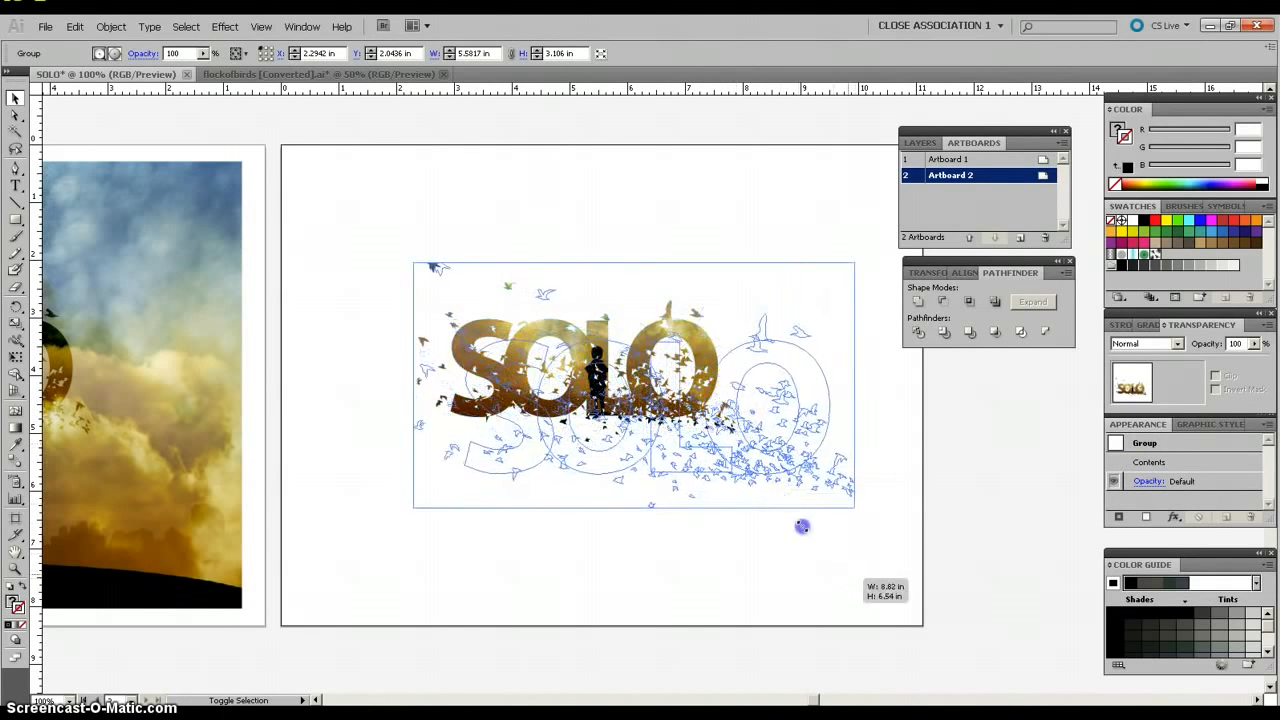
left_click_drag(682, 431, 620, 405)
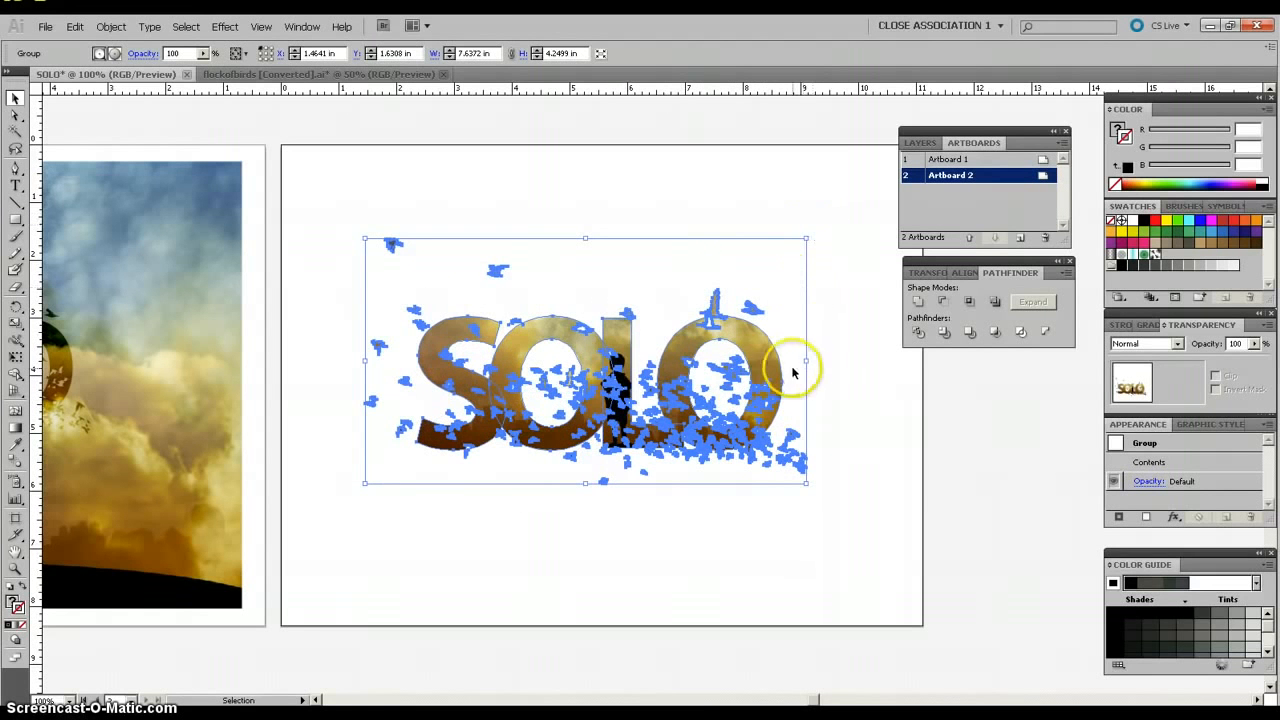
left_click_drag(806, 359, 817, 360)
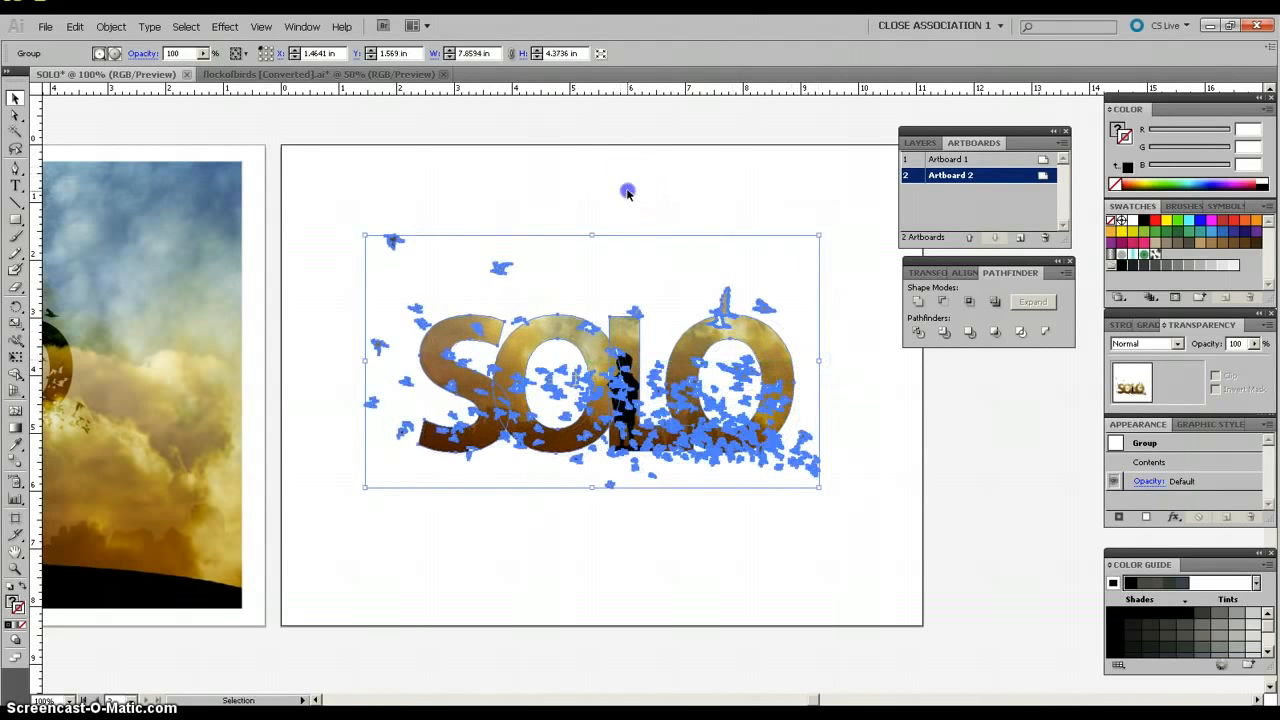
left_click(626, 192)
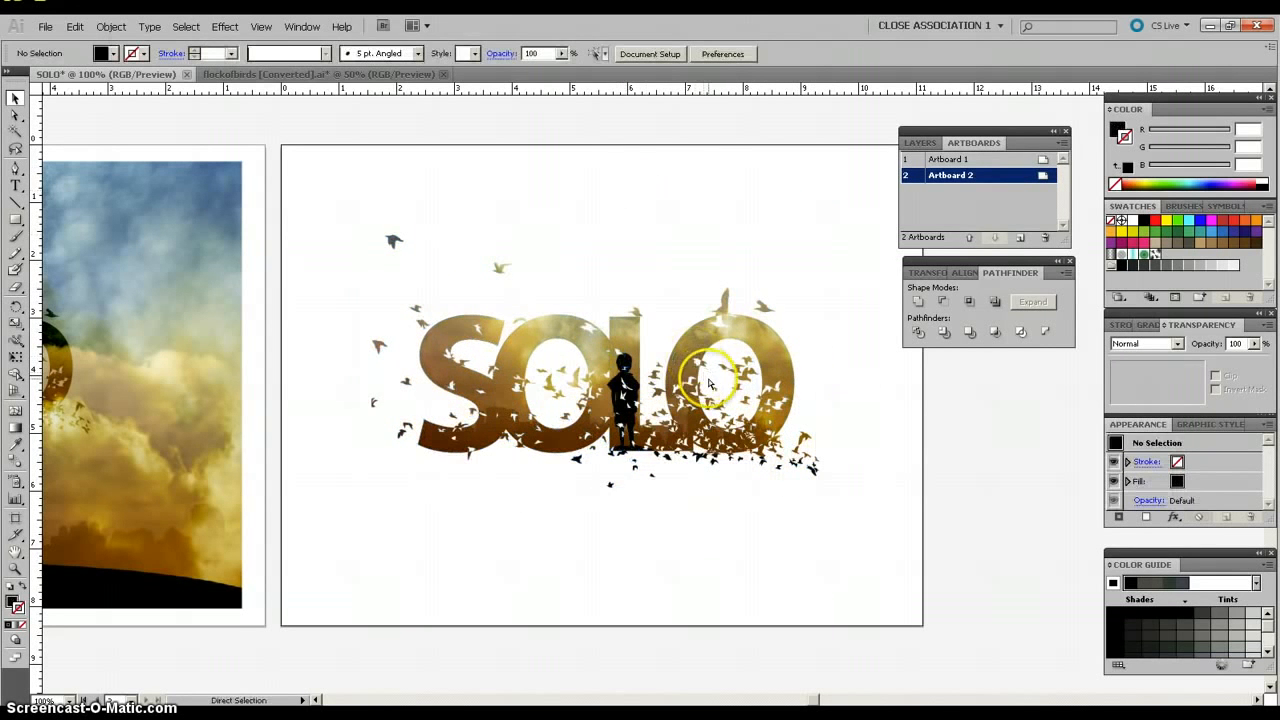
key("ctrl+minus")
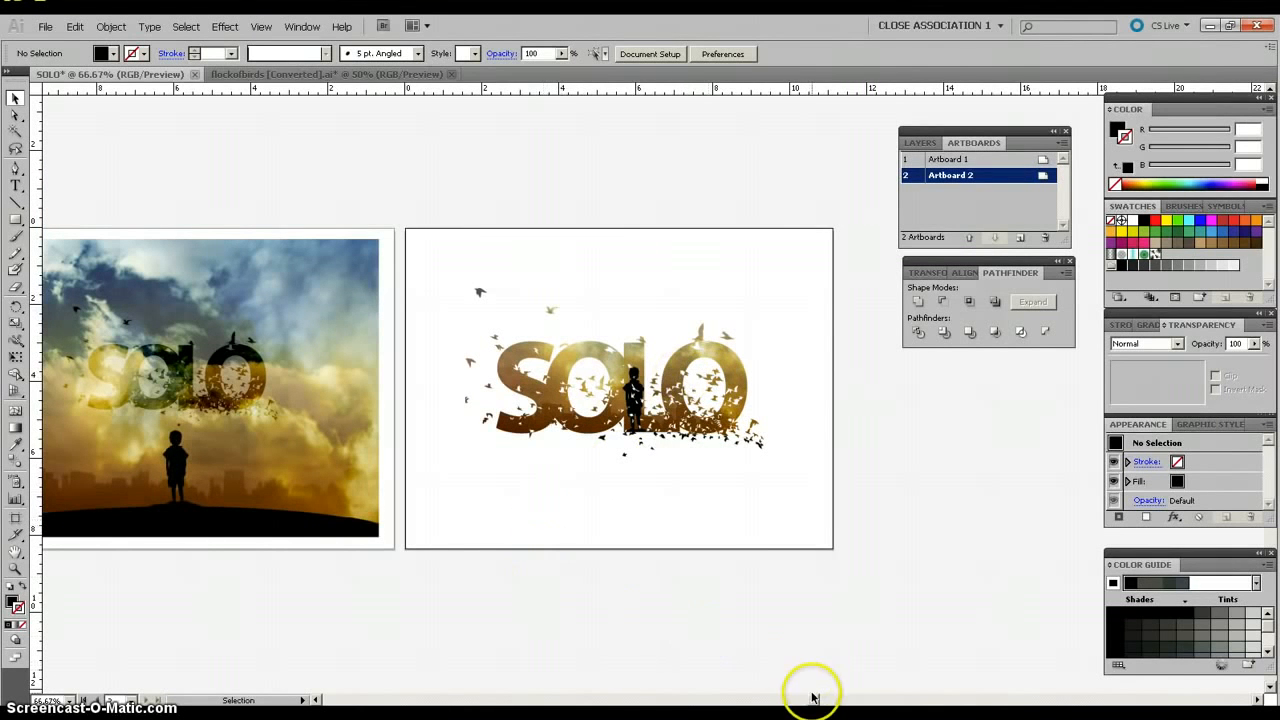
left_click_drag(811, 700, 803, 705)
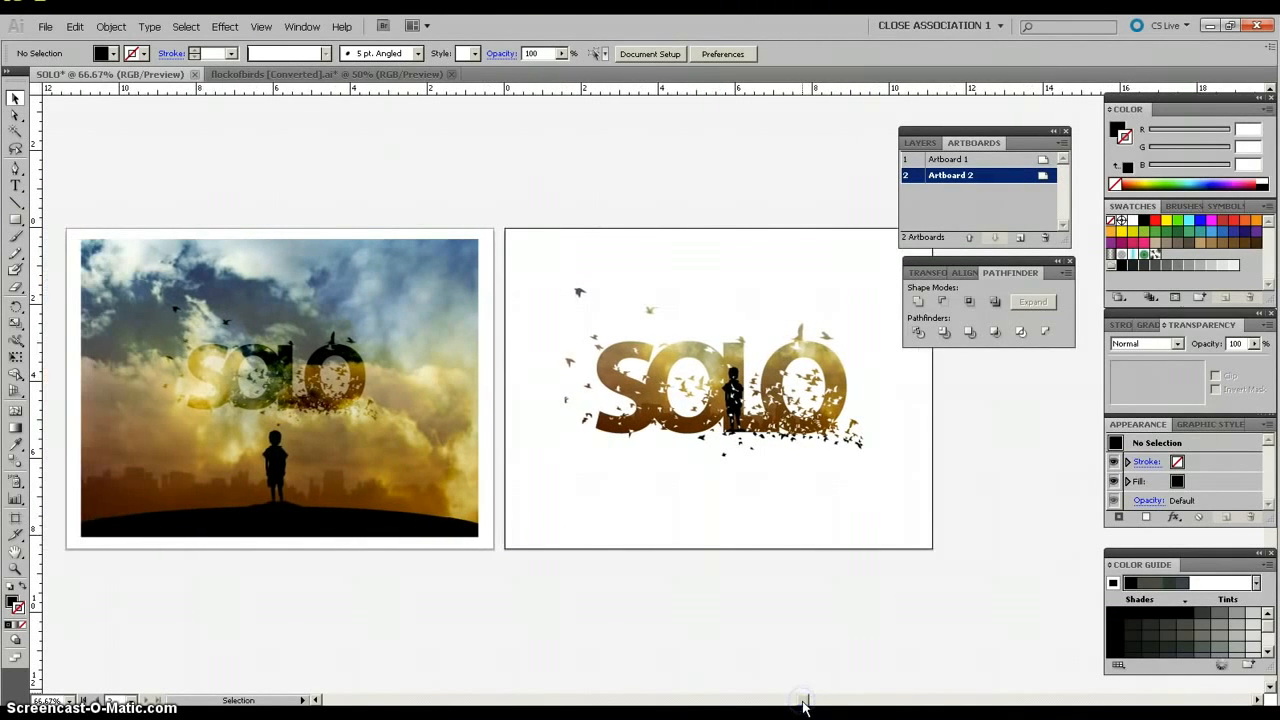